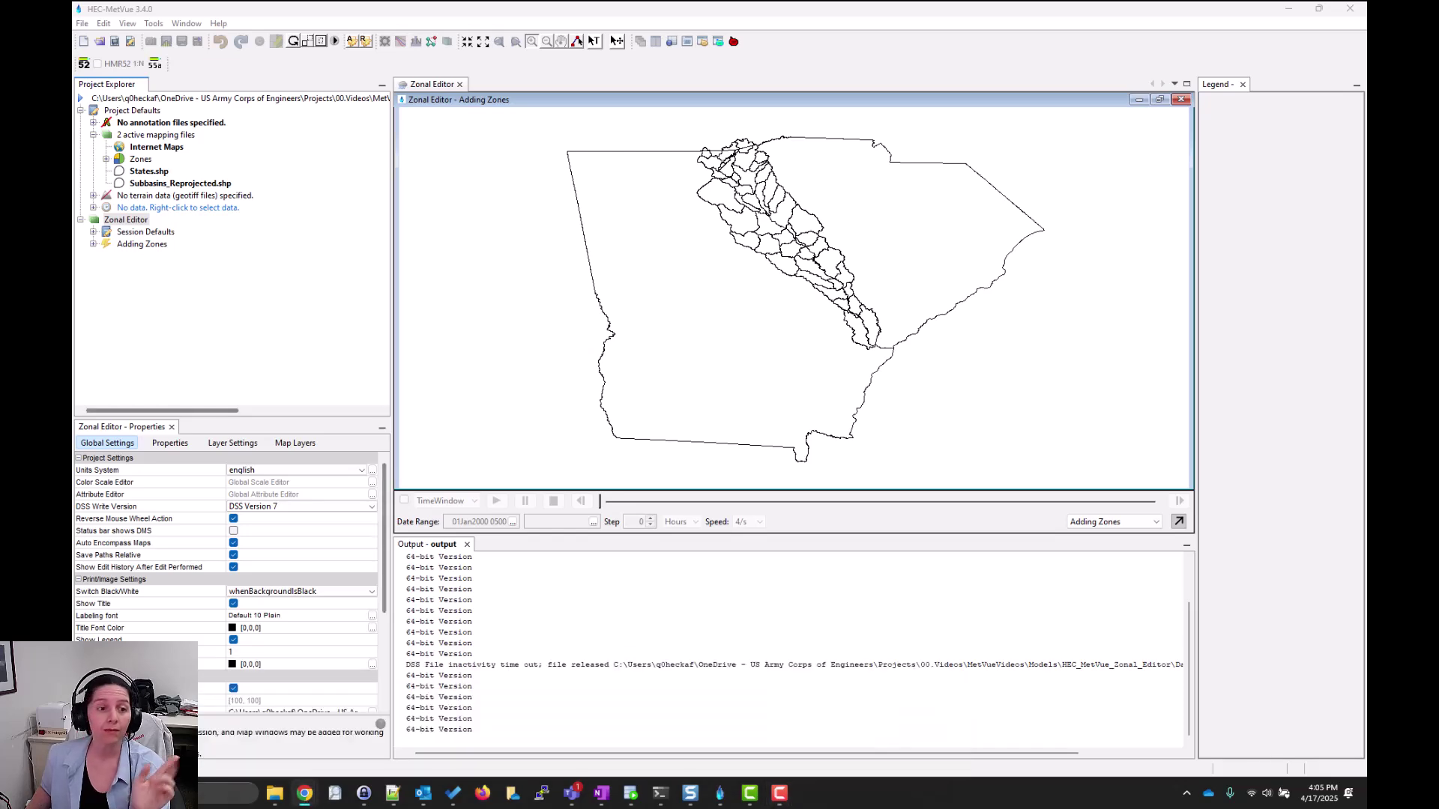
Review the Zonal Adjustment page of the HEC-MetVue Users Manual in the browser and return to HEC-MetVue
{"action": "left_click_drag", "start_coordinate": [72, 247], "coordinate": [593, 159]}
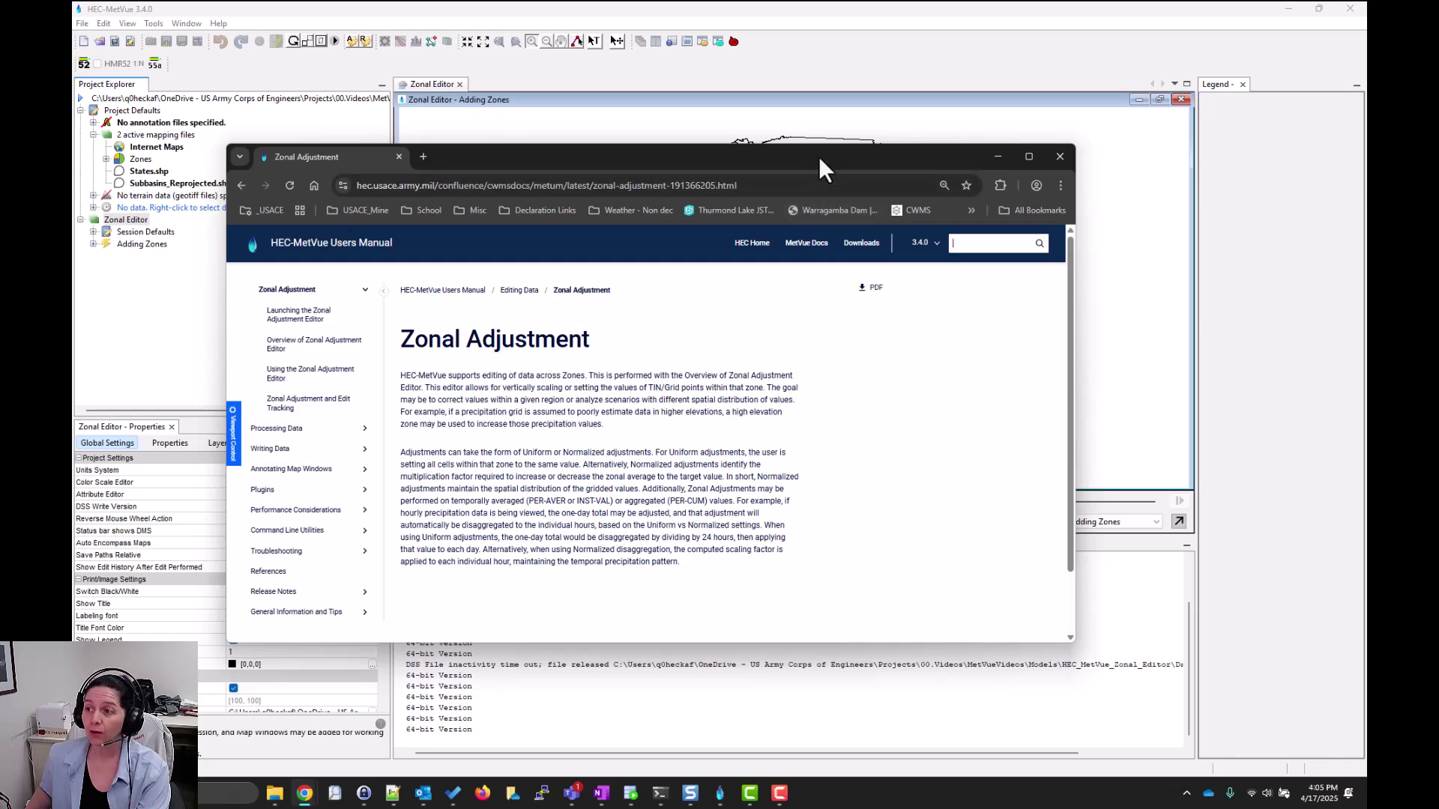
{"action": "key", "text": "alt+Tab"}
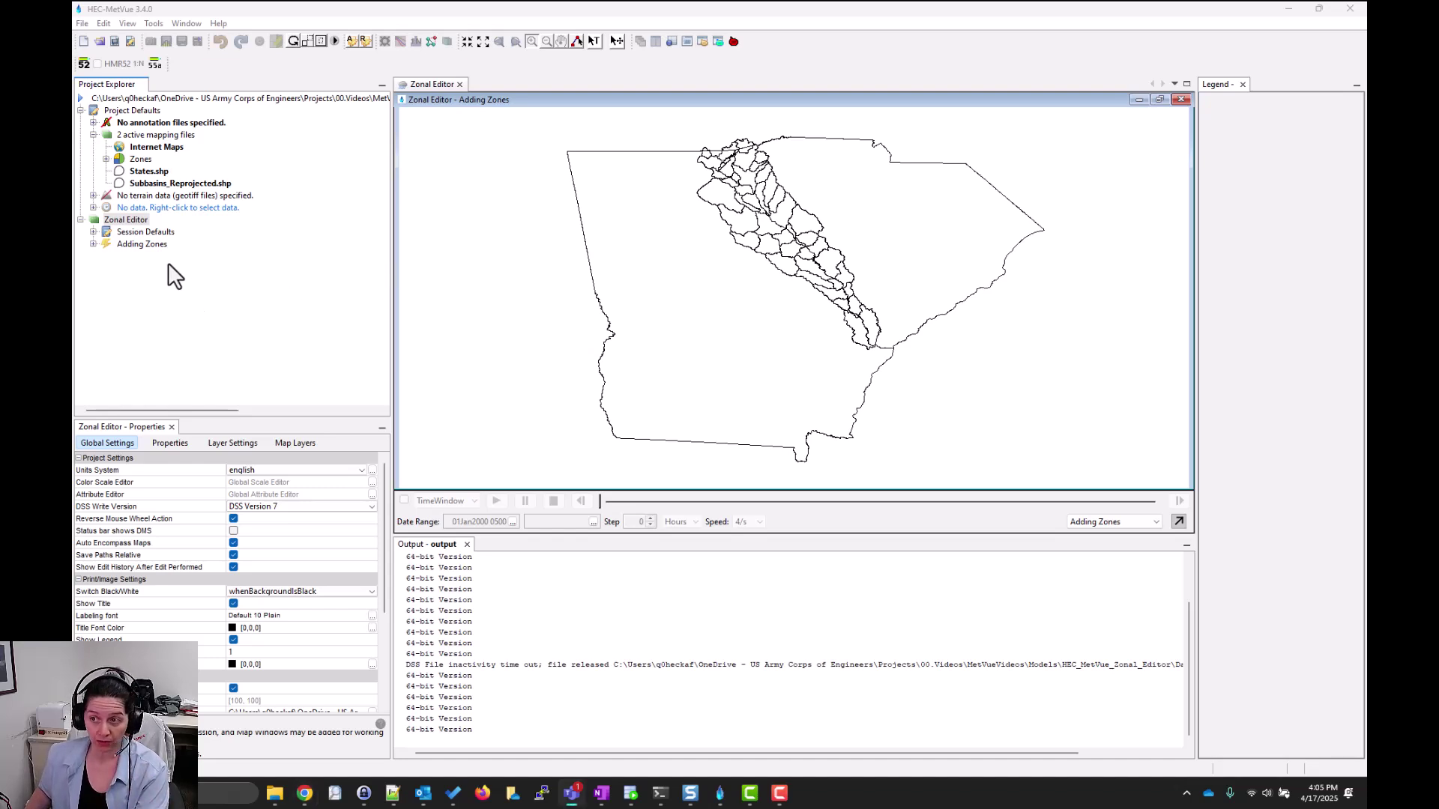
Open the Zone Editor for the Zones among the active mapping files of Project Defaults
{"action": "left_click", "coordinate": [101, 218]}
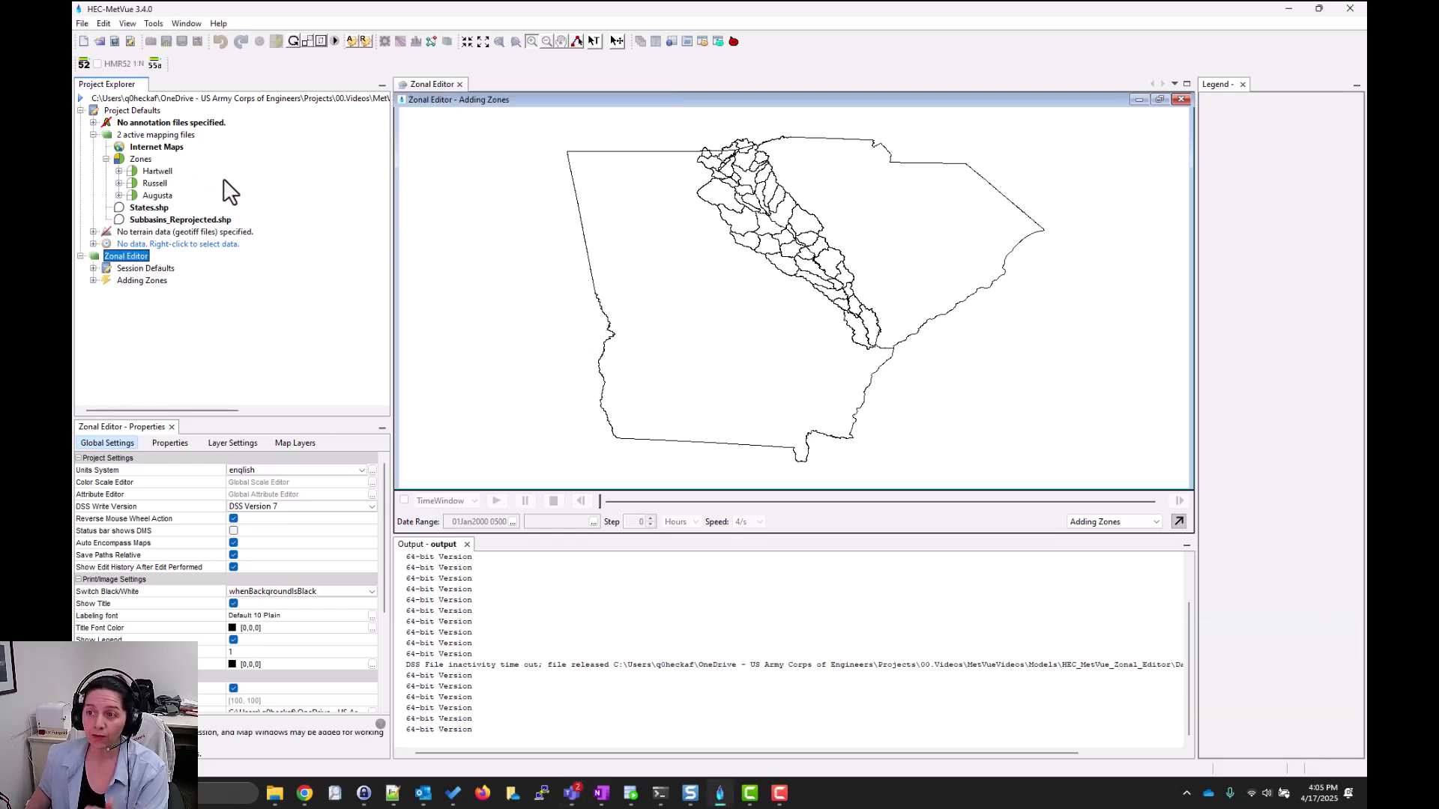
{"action": "left_click", "coordinate": [106, 159]}
{"action": "left_click", "coordinate": [93, 135]}
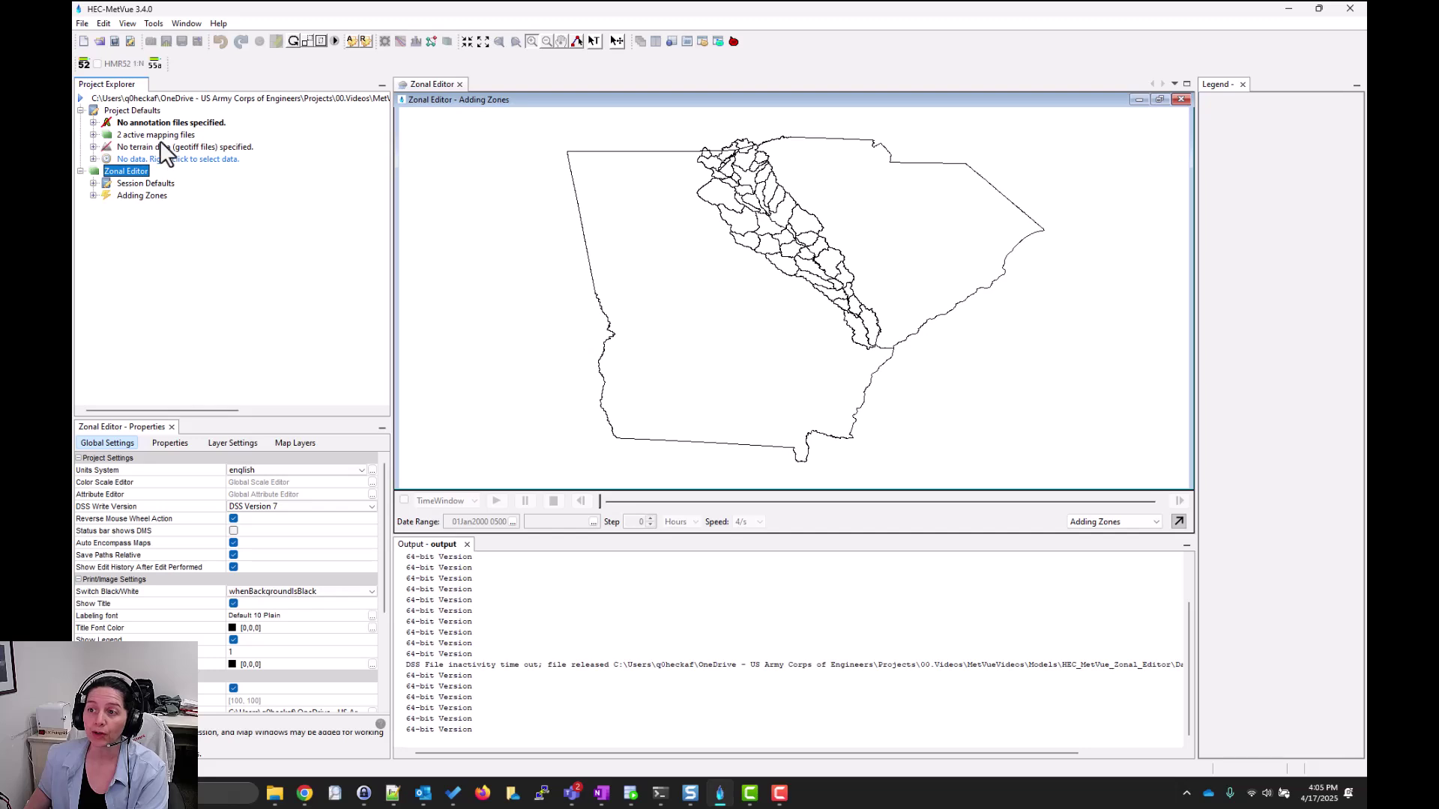
{"action": "left_click", "coordinate": [93, 135]}
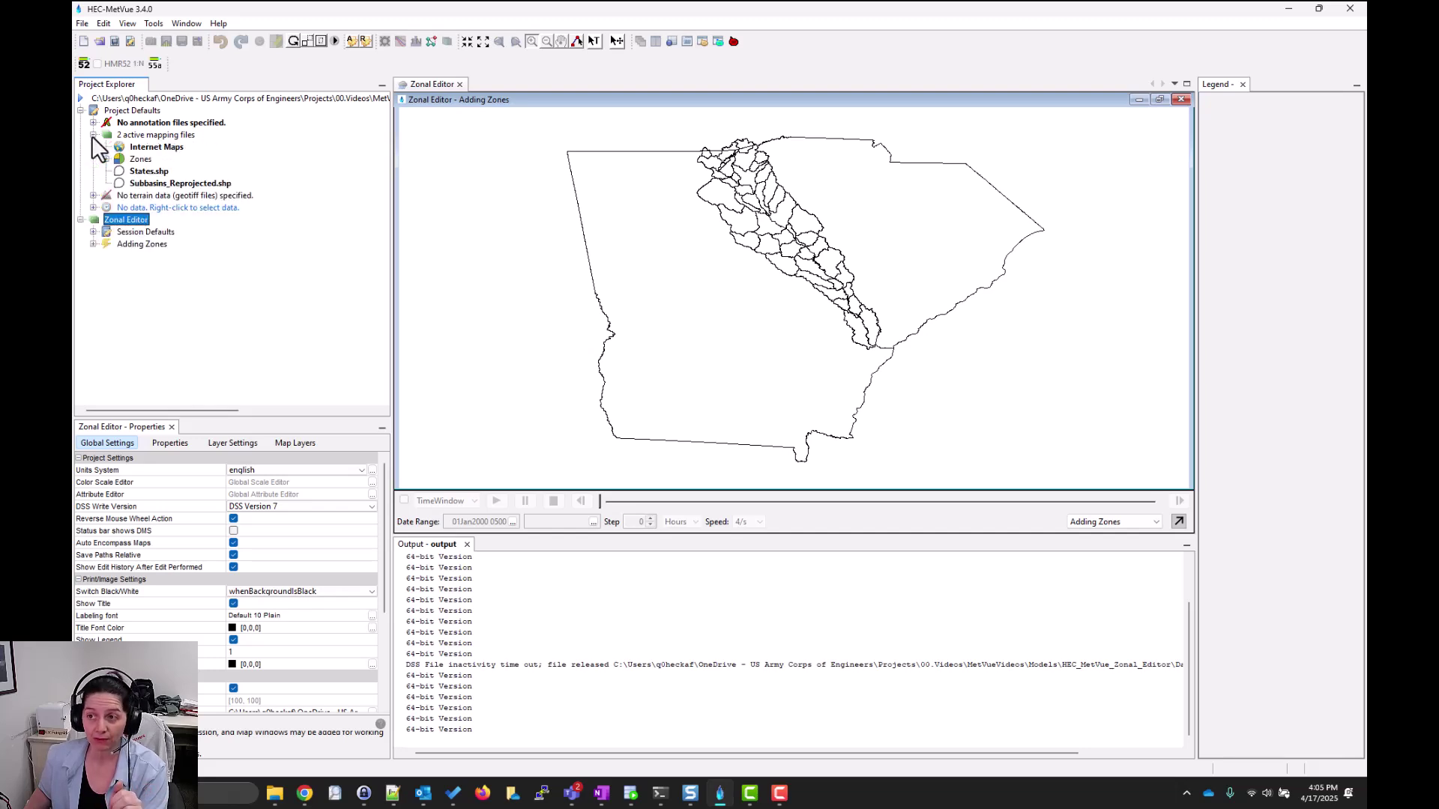
{"action": "left_click", "coordinate": [106, 159]}
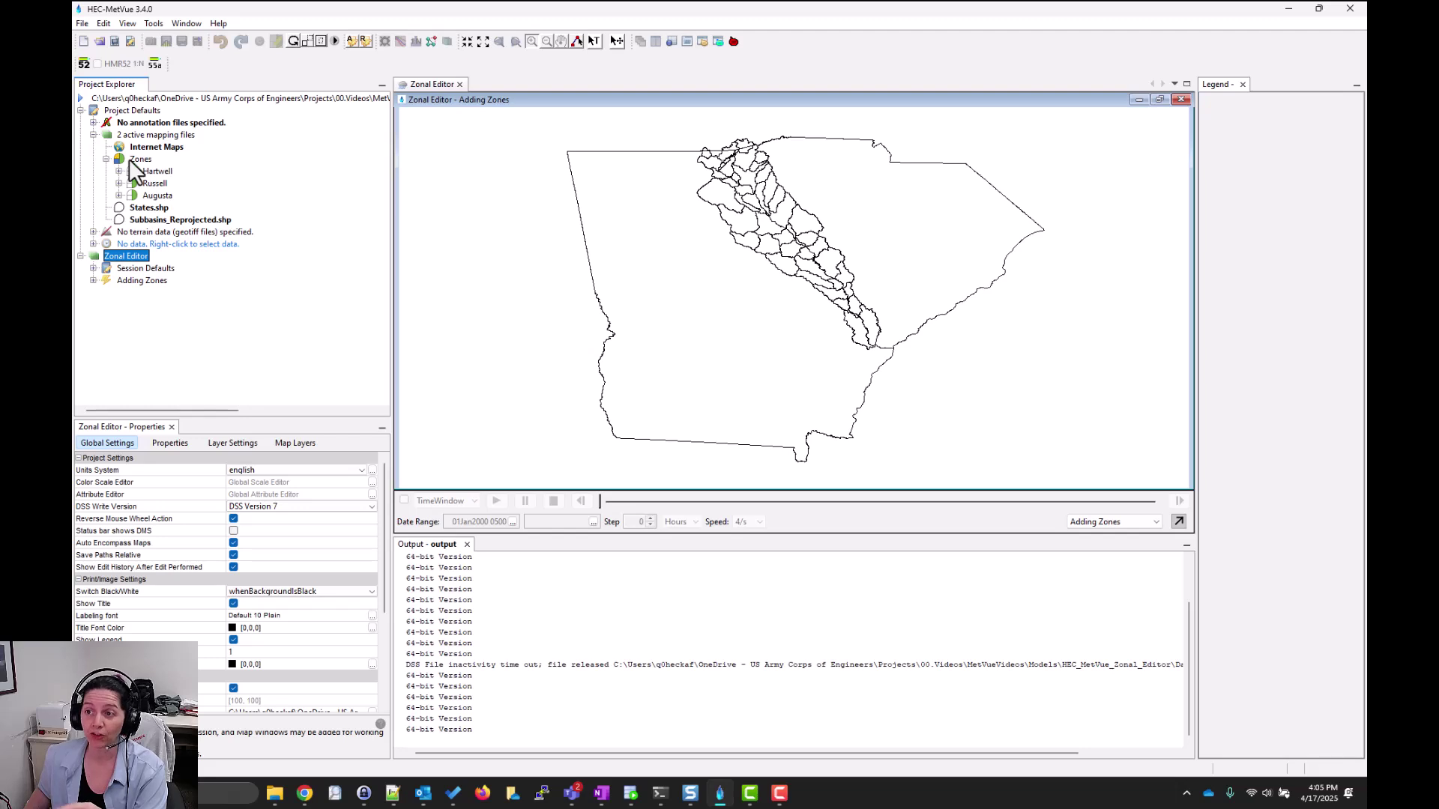
{"action": "left_click", "coordinate": [140, 160]}
{"action": "right_click", "coordinate": [143, 168]}
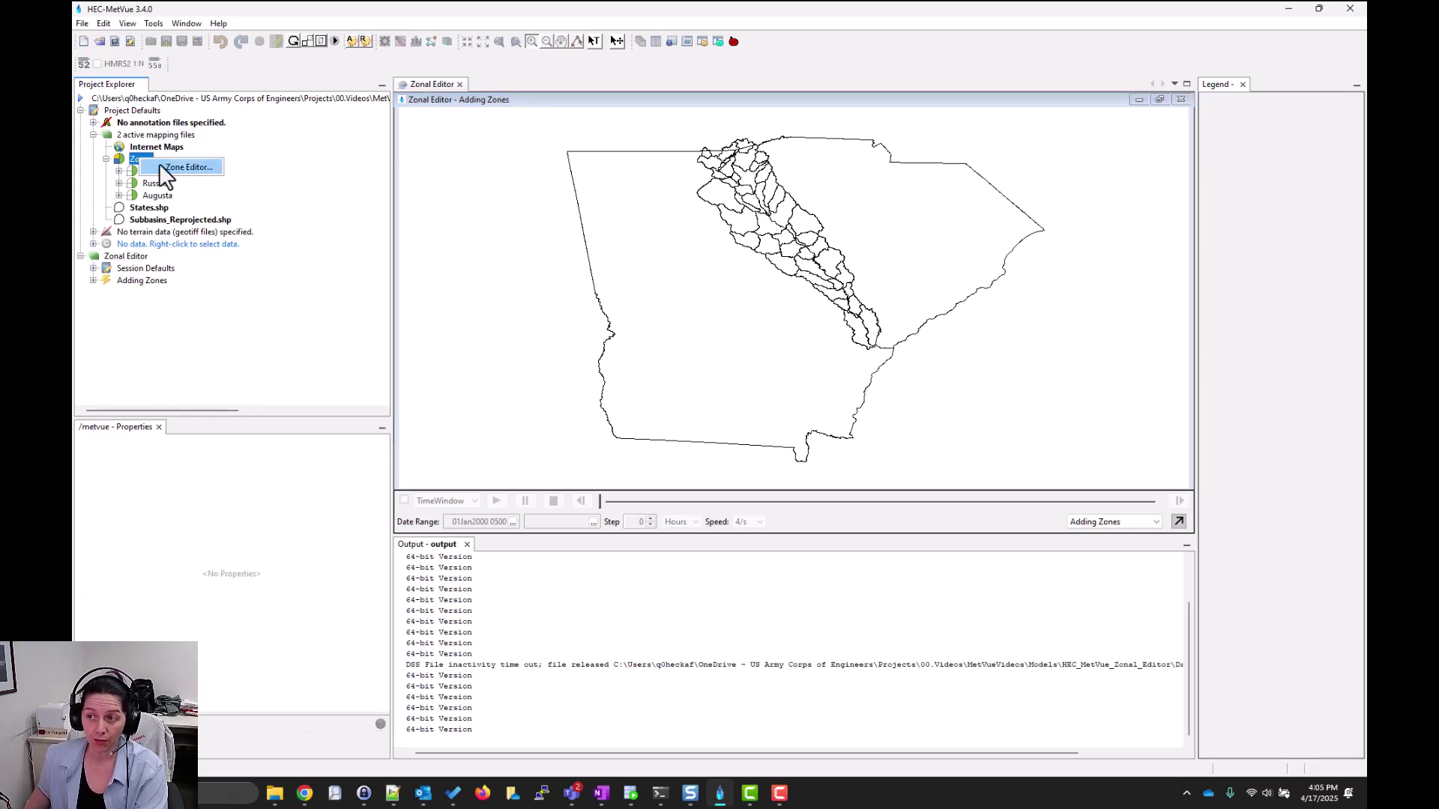
{"action": "left_click", "coordinate": [159, 163]}
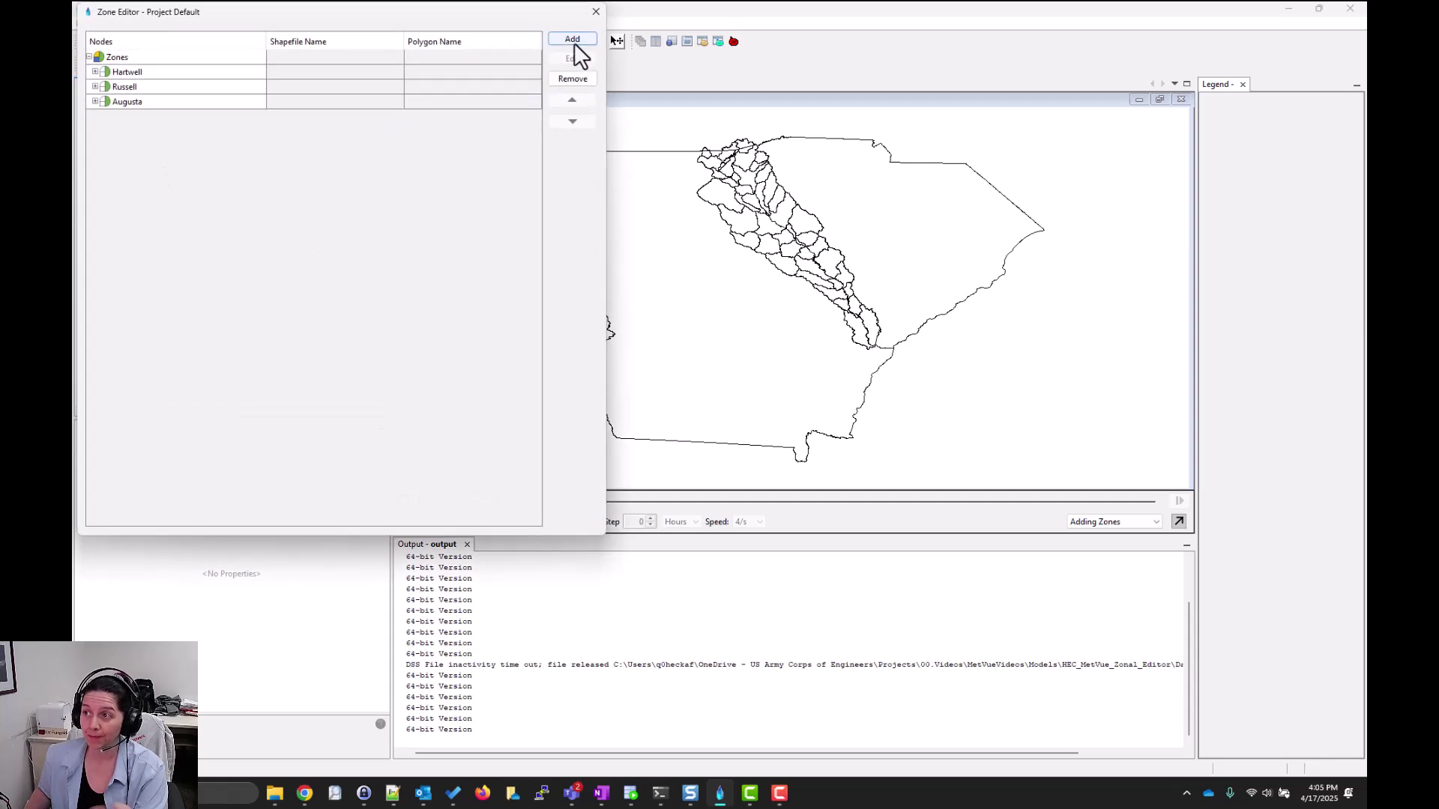
Create a new zone named Thurmond and add the Thurmond Lake-Loc subbasin to it
{"action": "left_click", "coordinate": [572, 39]}
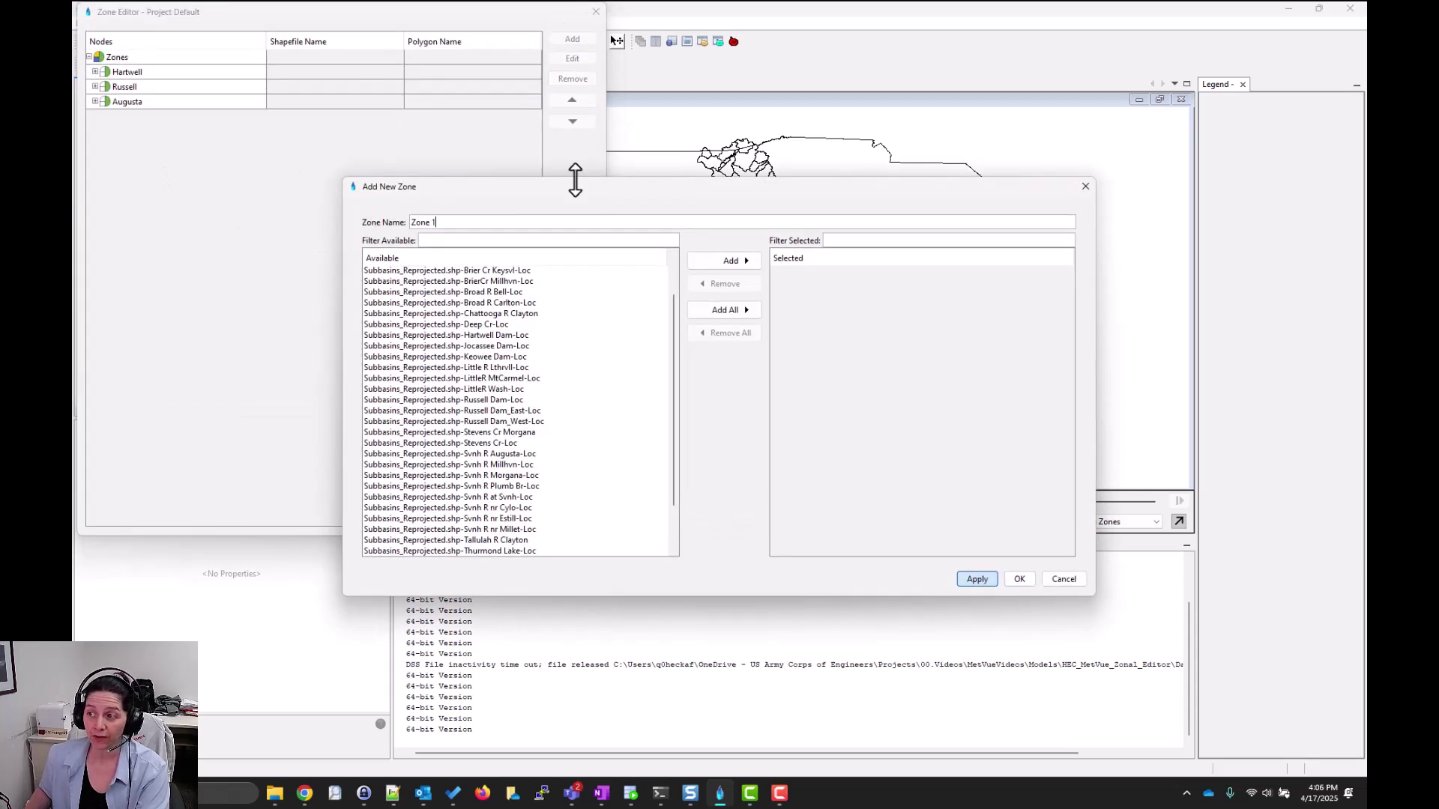
{"action": "type", "text": "T"}
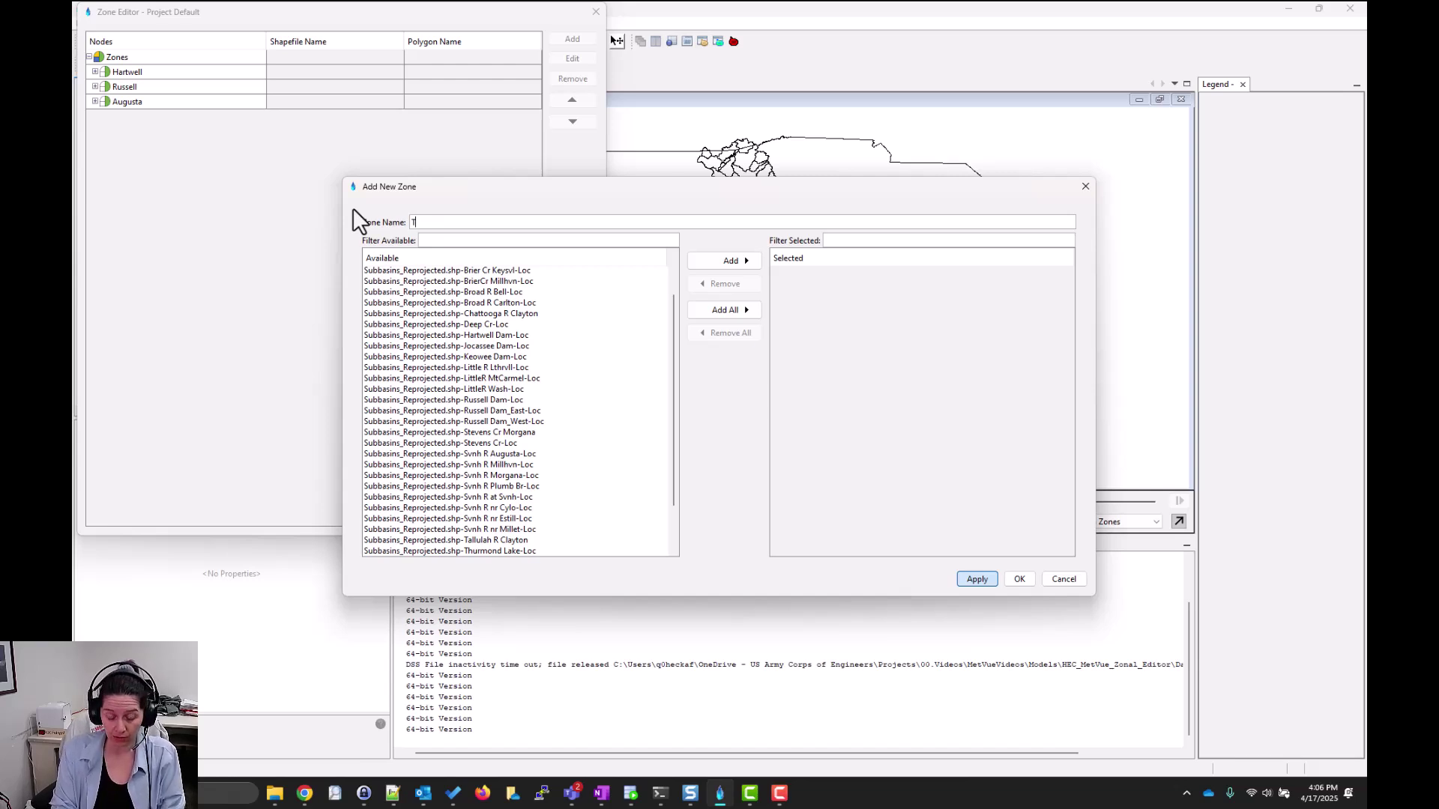
{"action": "type", "text": "hurmond"}
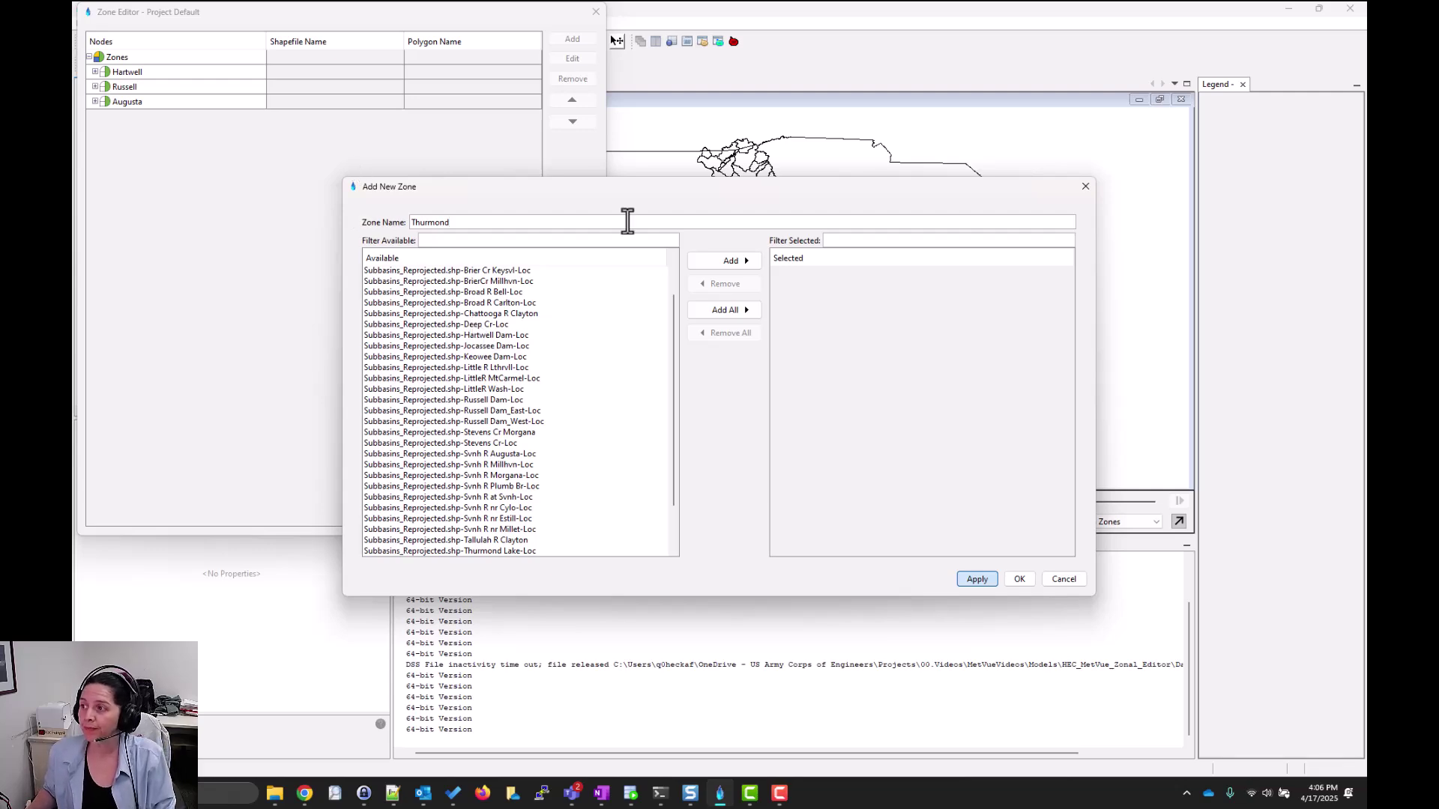
{"action": "left_click_drag", "start_coordinate": [674, 189], "coordinate": [736, 392]}
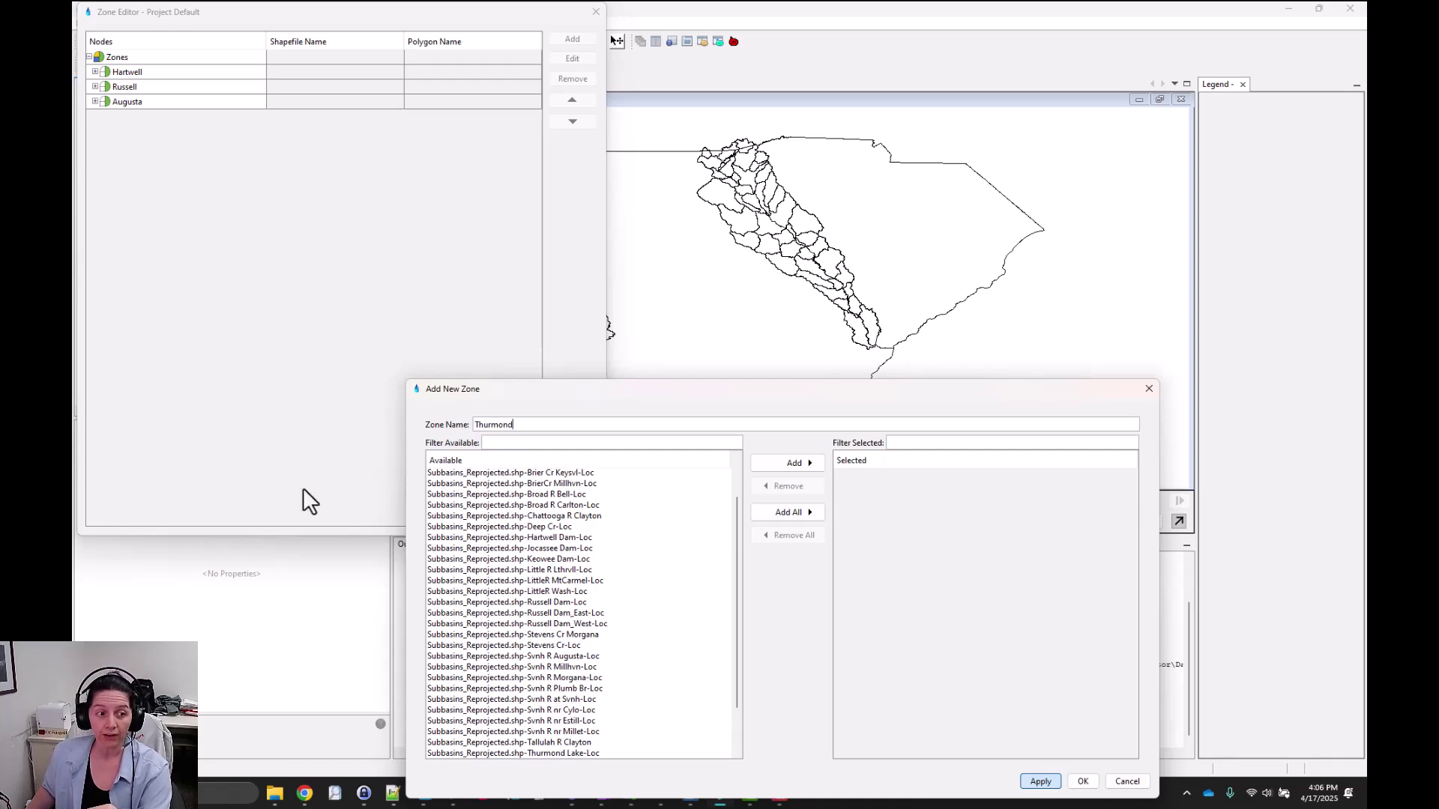
{"action": "scroll", "coordinate": [579, 591], "scroll_direction": "down", "scroll_amount": 2}
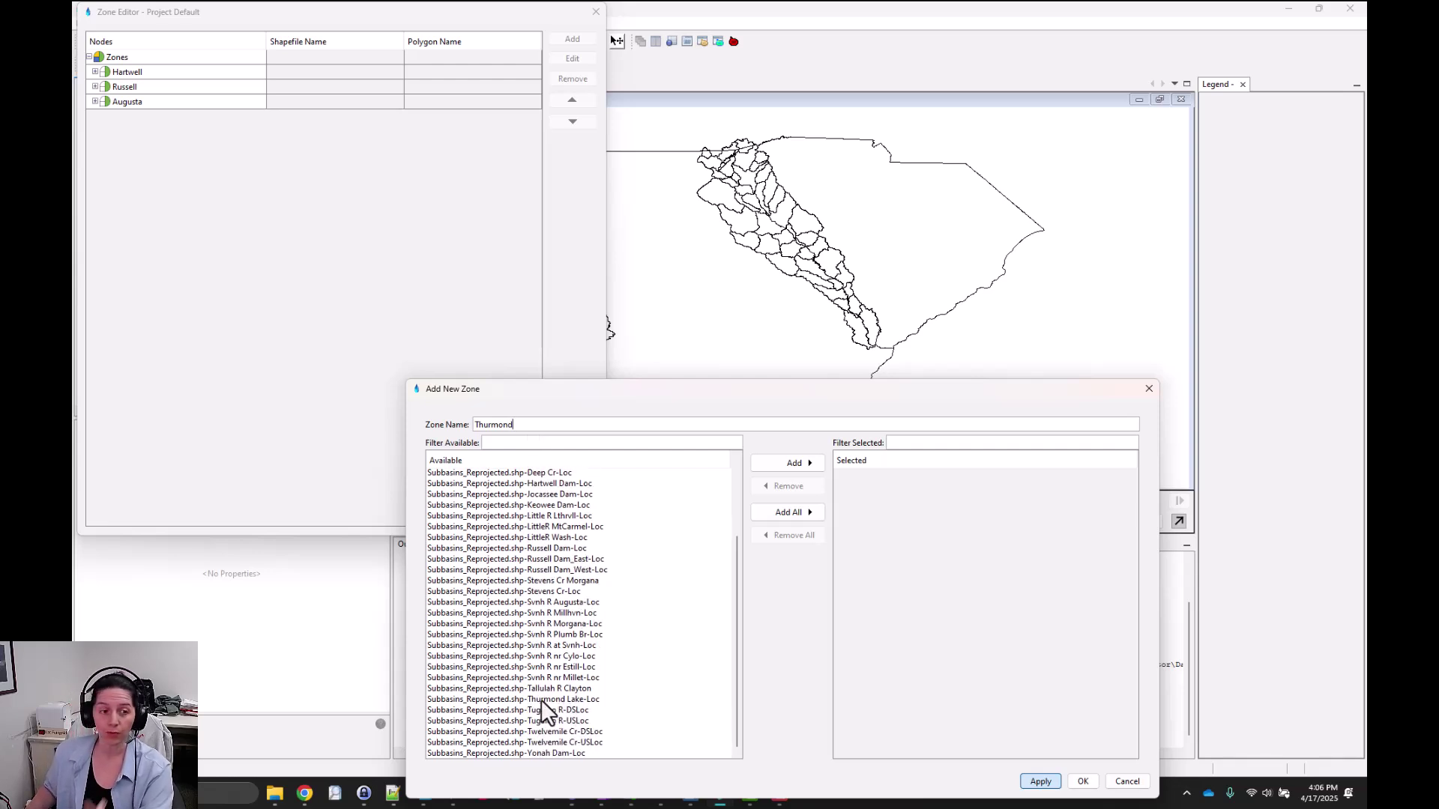
{"action": "double_click", "coordinate": [541, 699]}
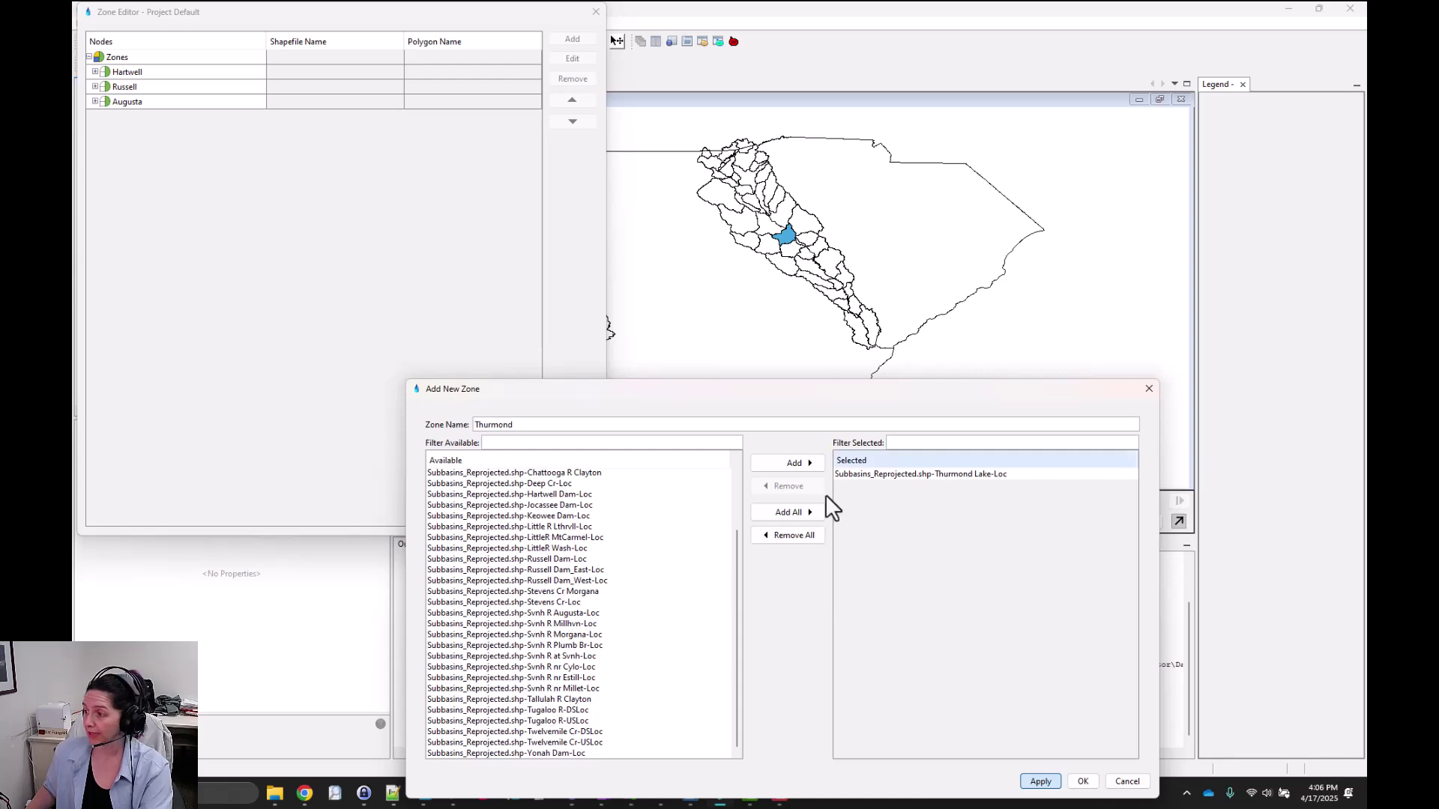
Add the Little R Lthrvll-Loc subbasin to the zone by picking it on the map, and remove States.shp-0 from the selection
{"action": "left_click", "coordinate": [773, 245]}
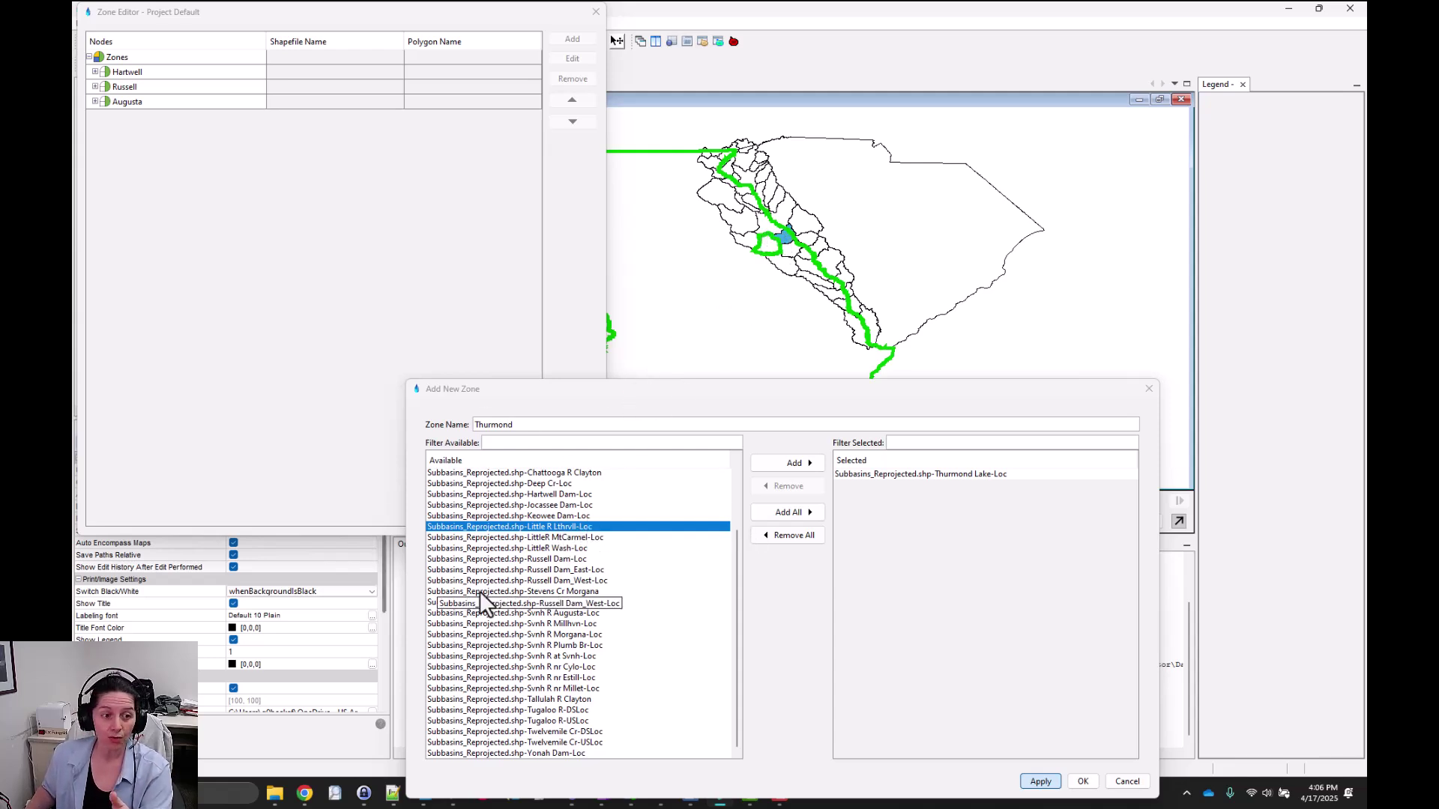
{"action": "left_click", "coordinate": [788, 461]}
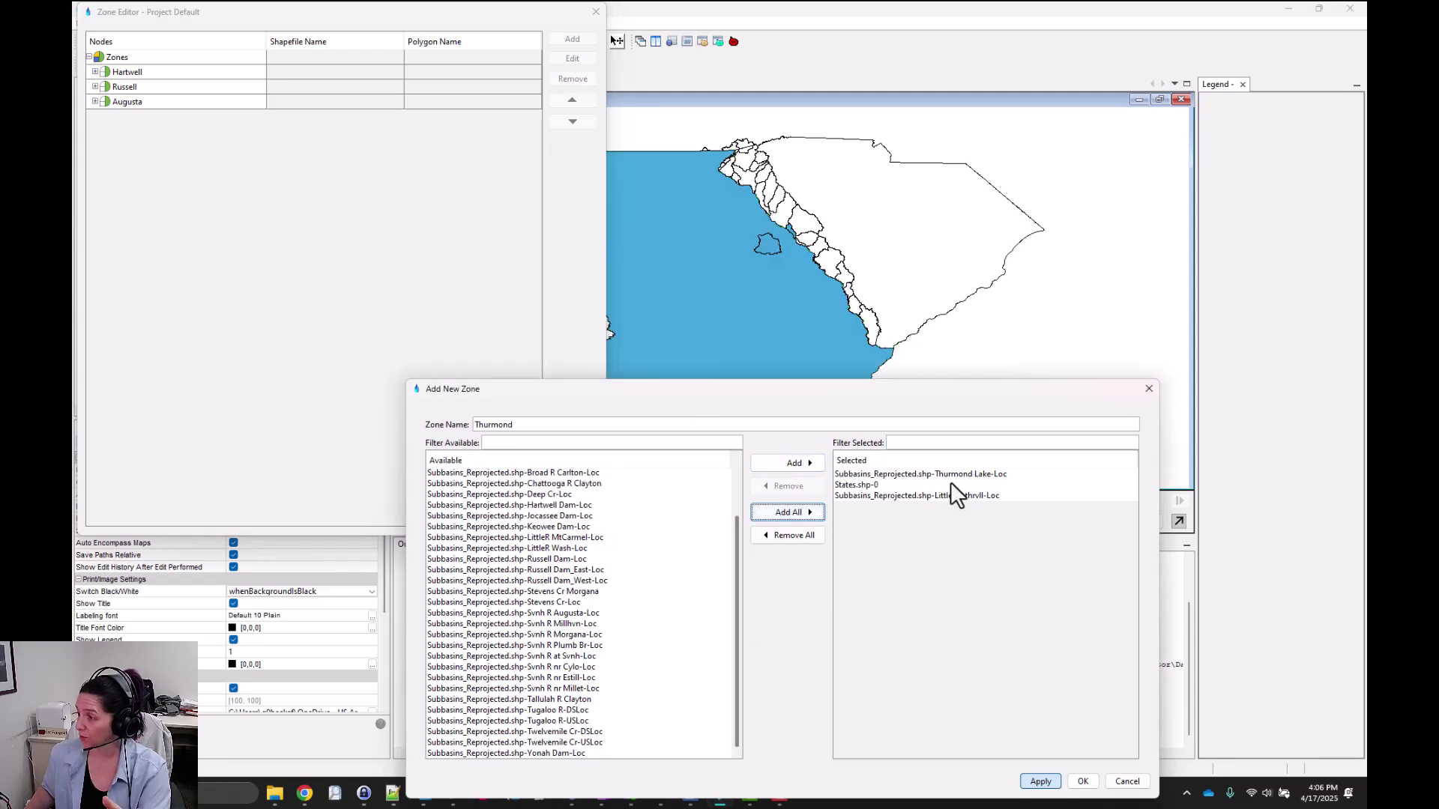
{"action": "left_click", "coordinate": [873, 484]}
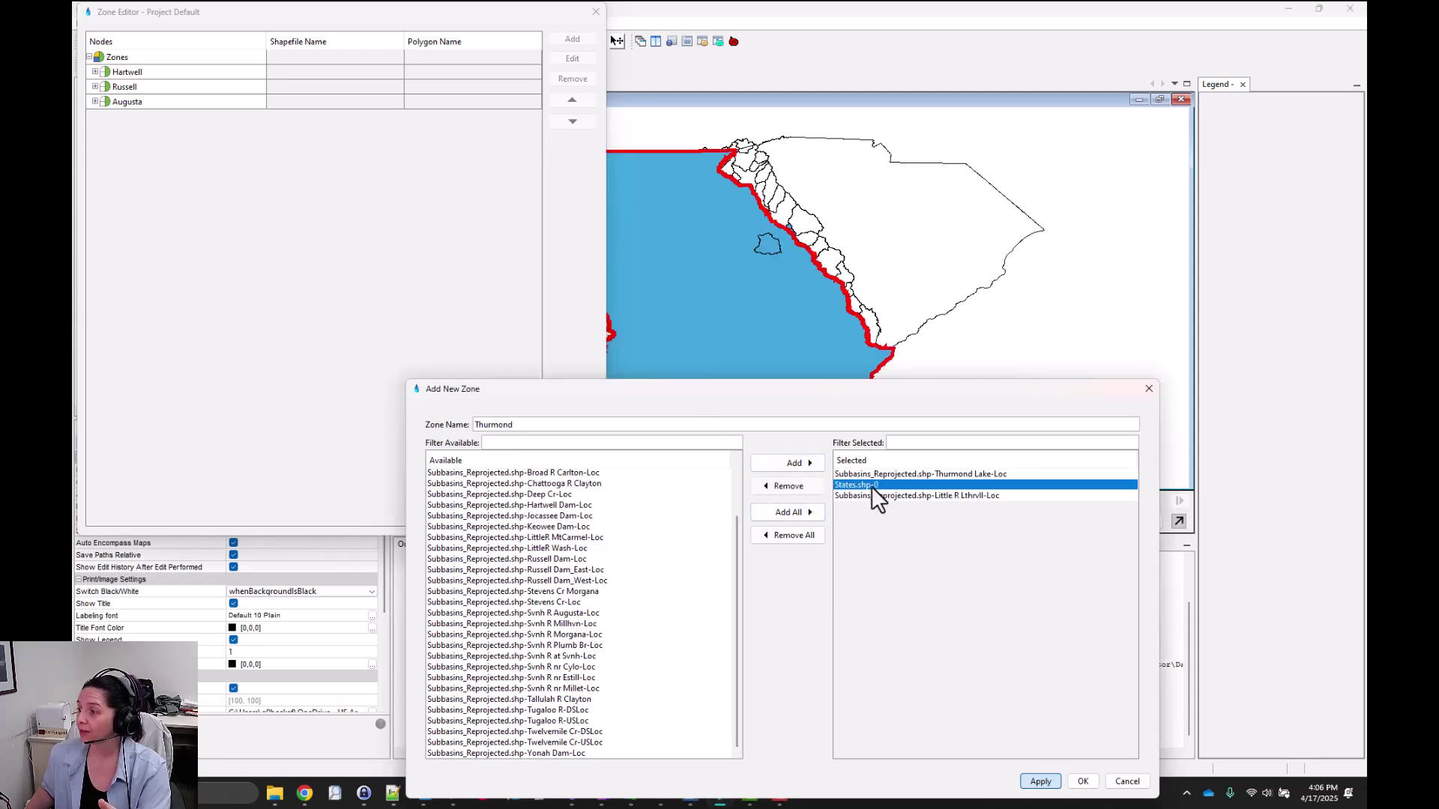
{"action": "left_click", "coordinate": [785, 485]}
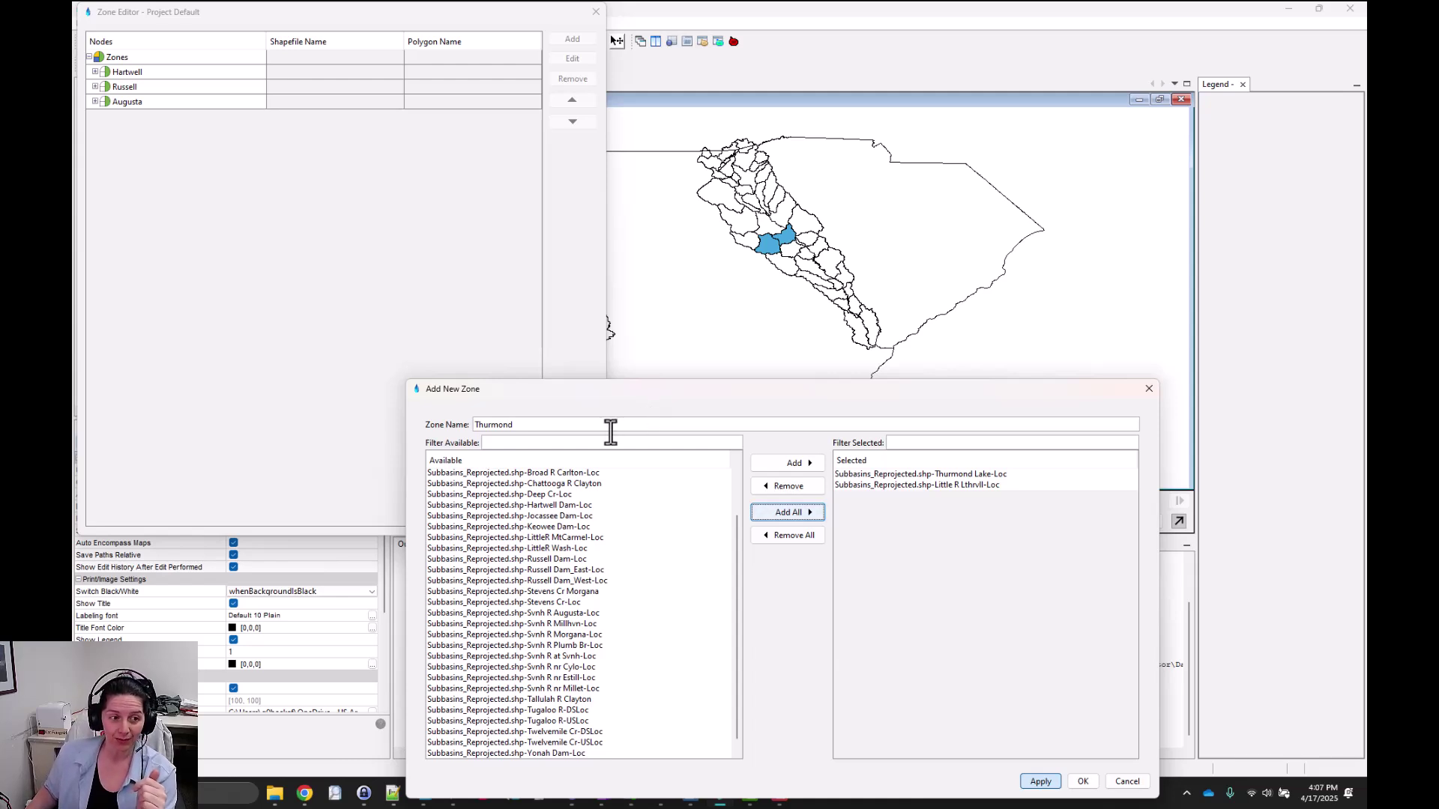
Add LittleR MtCarmel-Loc, Broad R Carlton-Loc, Broad R Bell-Loc, LittleR Wash-Loc and Svnh R Plumb Br-Loc to the Thurmond zone and save it
{"action": "scroll", "coordinate": [570, 498], "scroll_direction": "down", "scroll_amount": 1}
{"action": "double_click", "coordinate": [567, 530]}
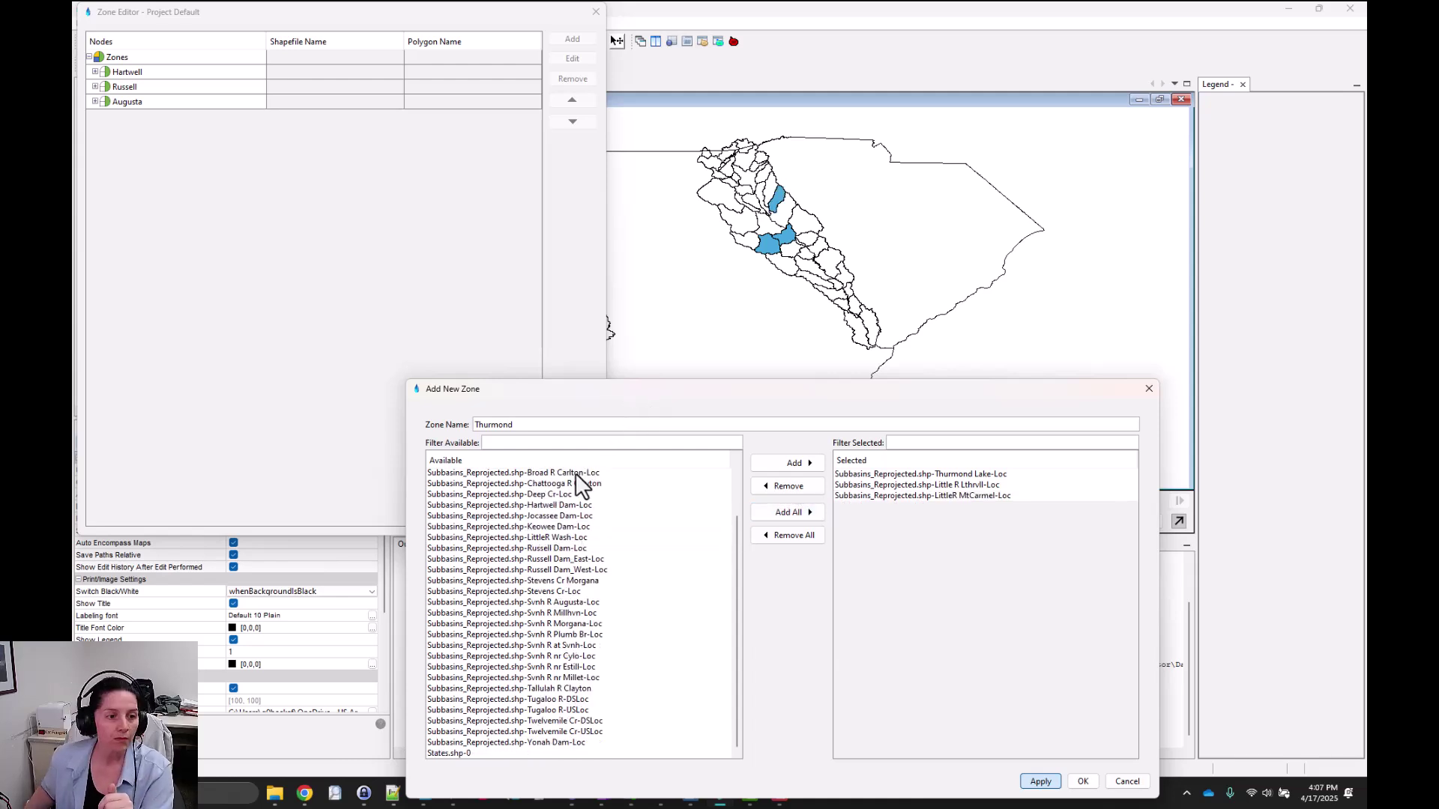
{"action": "double_click", "coordinate": [574, 472]}
{"action": "double_click", "coordinate": [568, 472]}
{"action": "double_click", "coordinate": [574, 537]}
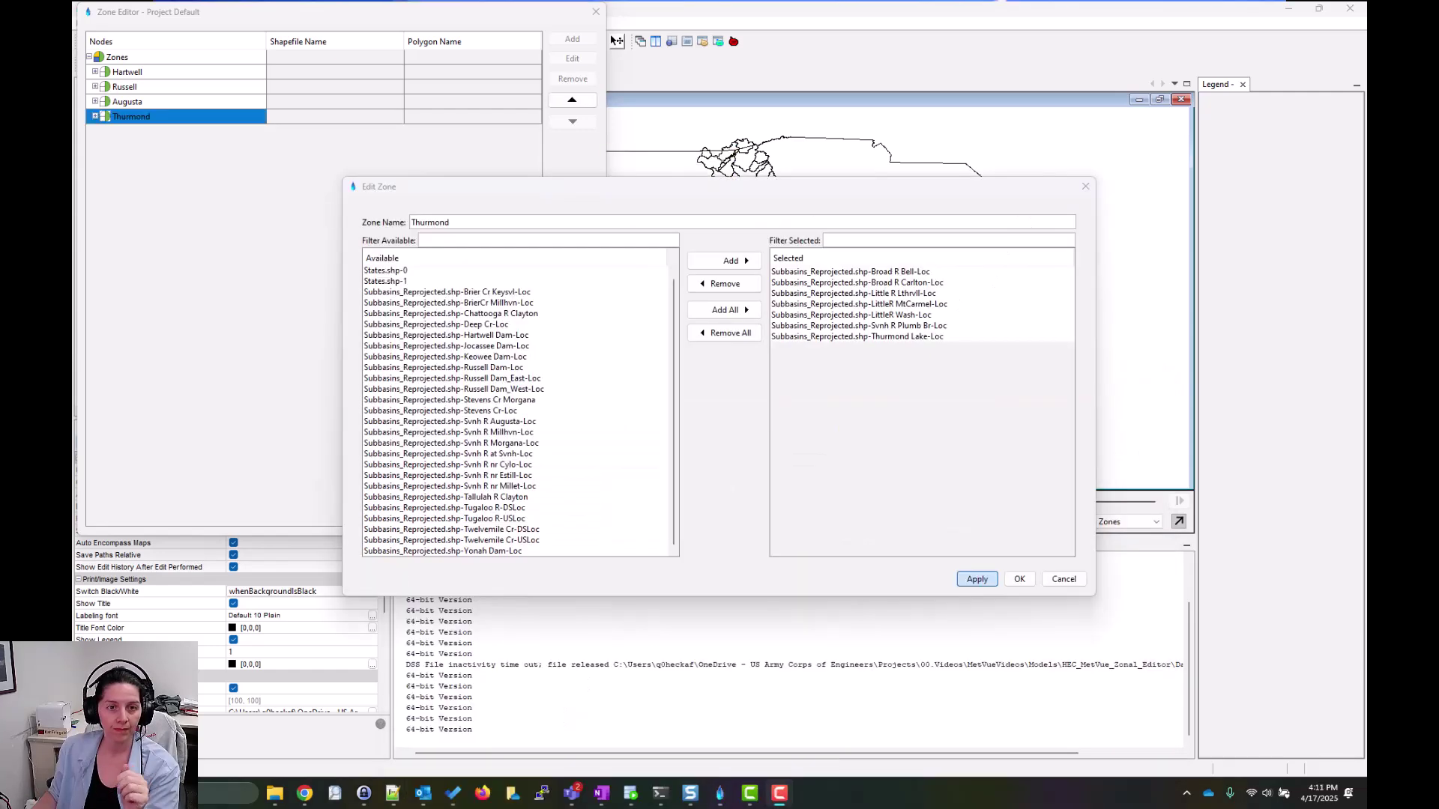
{"action": "left_click", "coordinate": [986, 579]}
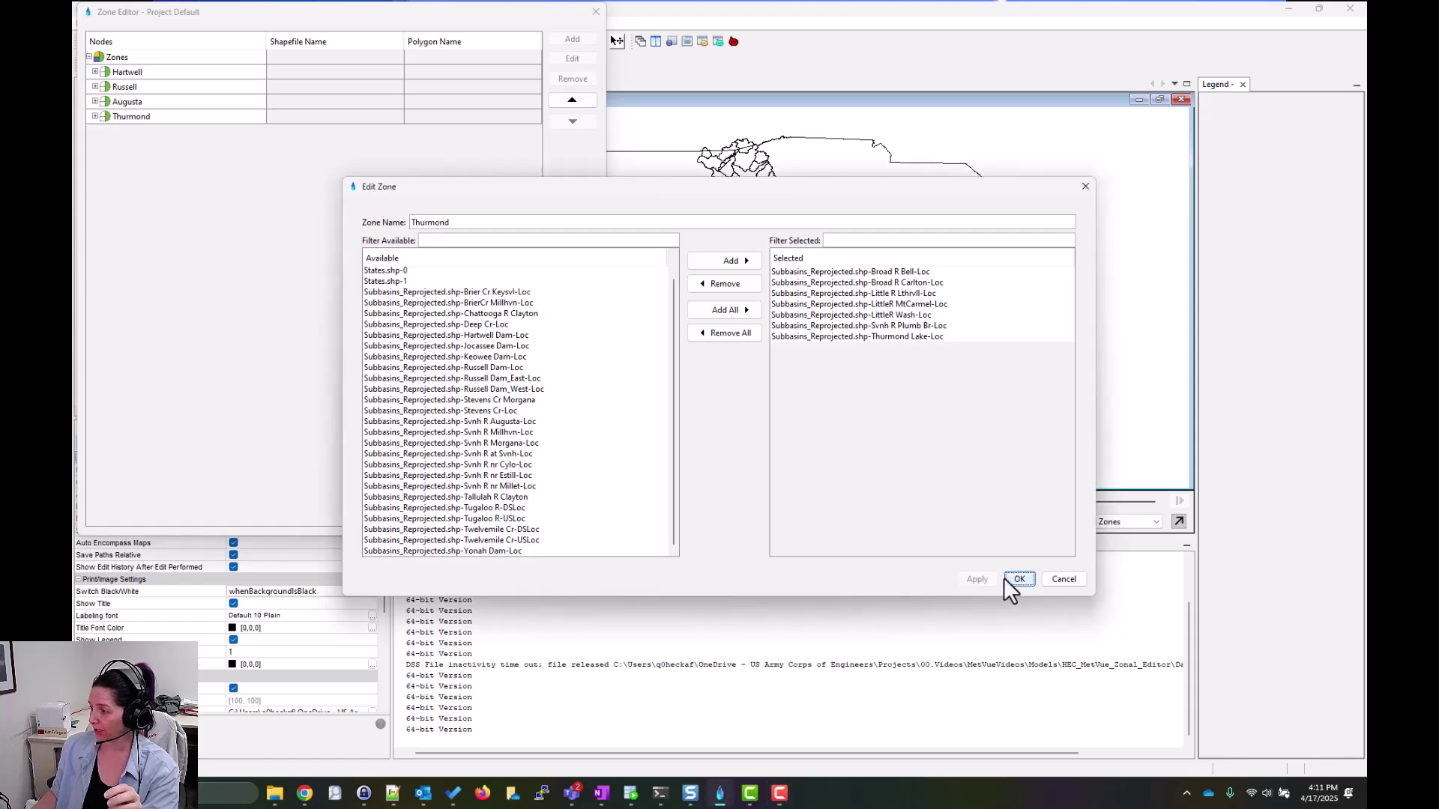
{"action": "left_click", "coordinate": [1019, 578]}
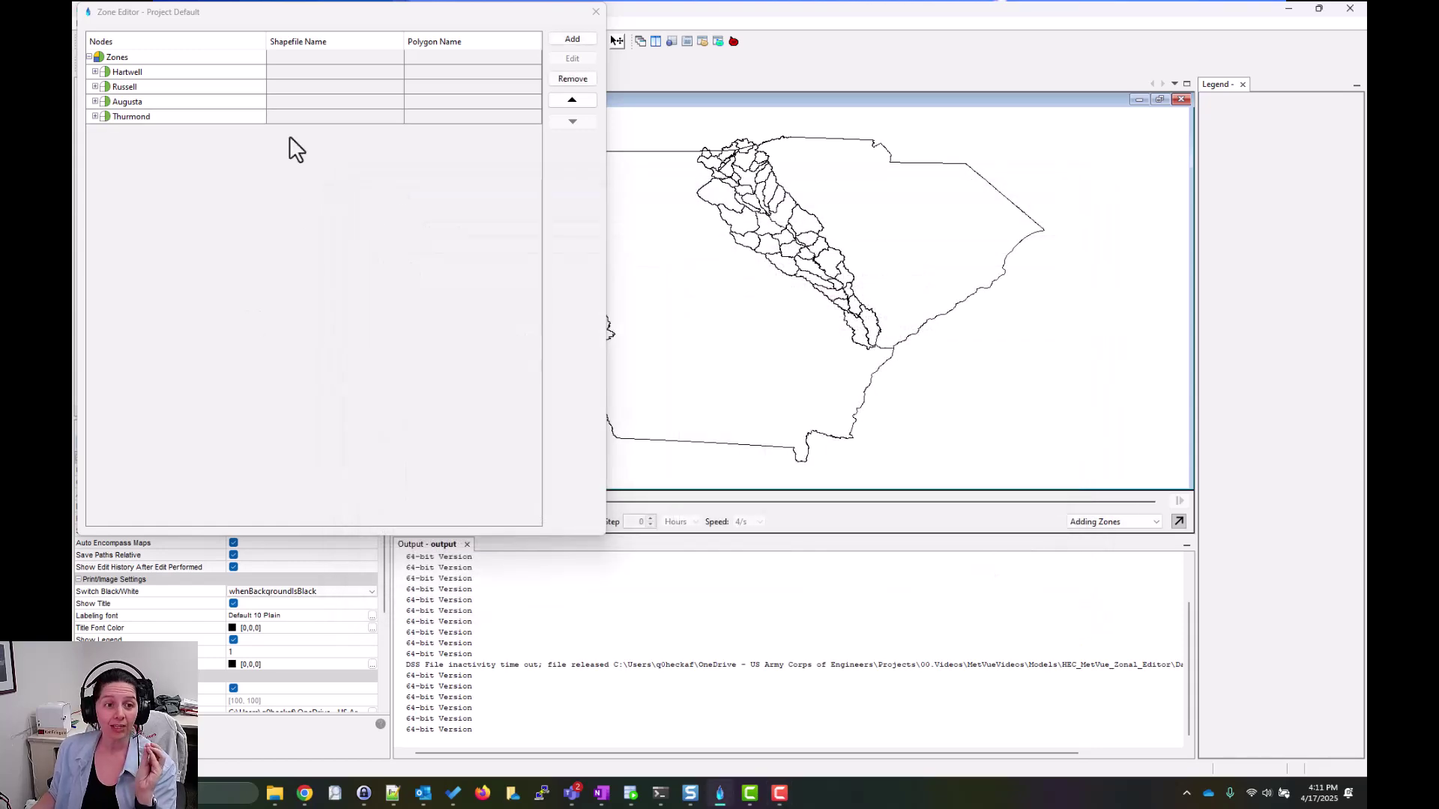
Highlight the Augusta, Thurmond and Hartwell zones to compare their areas on the map, and close the Zone Editor
{"action": "left_click", "coordinate": [147, 102]}
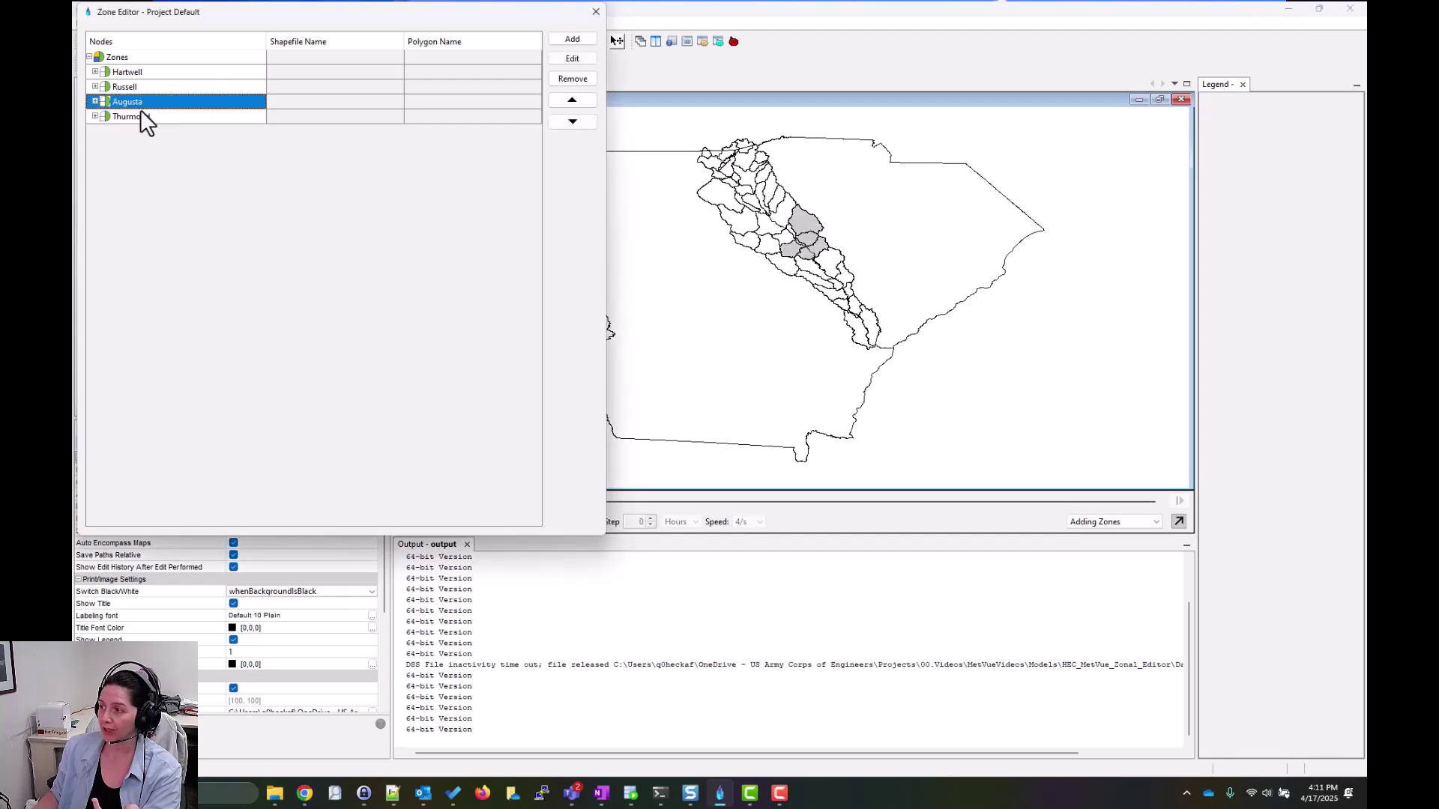
{"action": "left_click", "coordinate": [138, 119]}
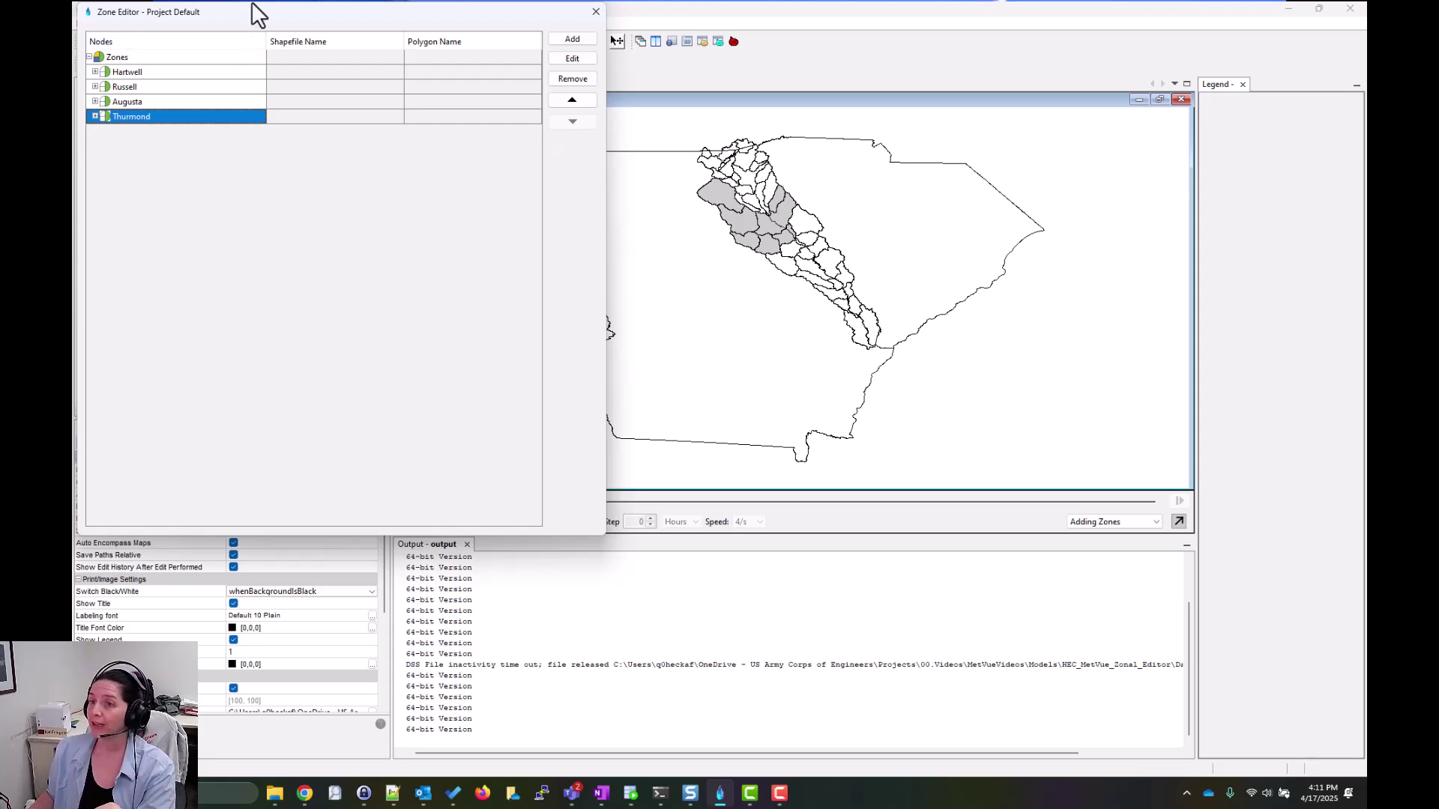
{"action": "left_click", "coordinate": [150, 73]}
{"action": "left_click", "coordinate": [156, 102]}
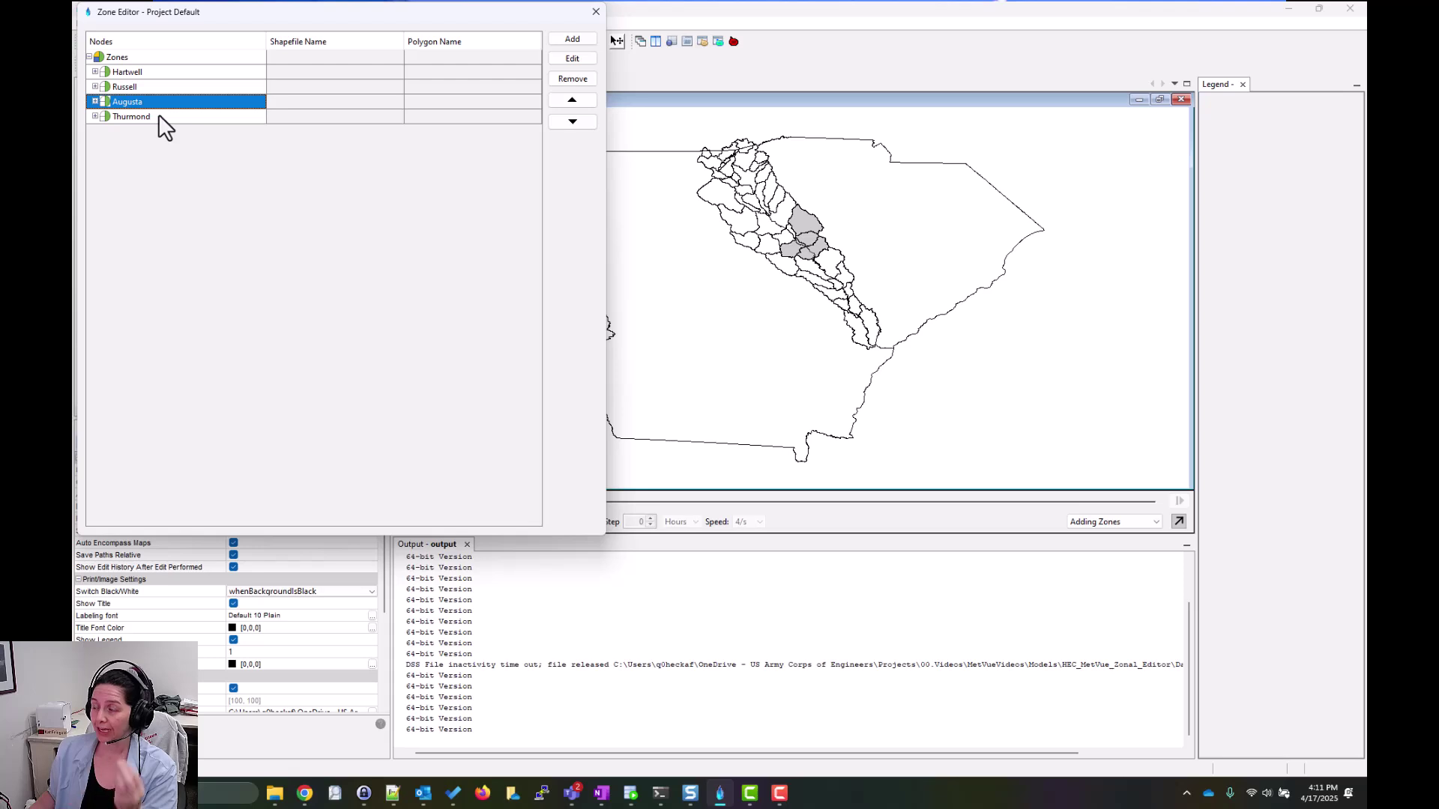
{"action": "left_click", "coordinate": [159, 114]}
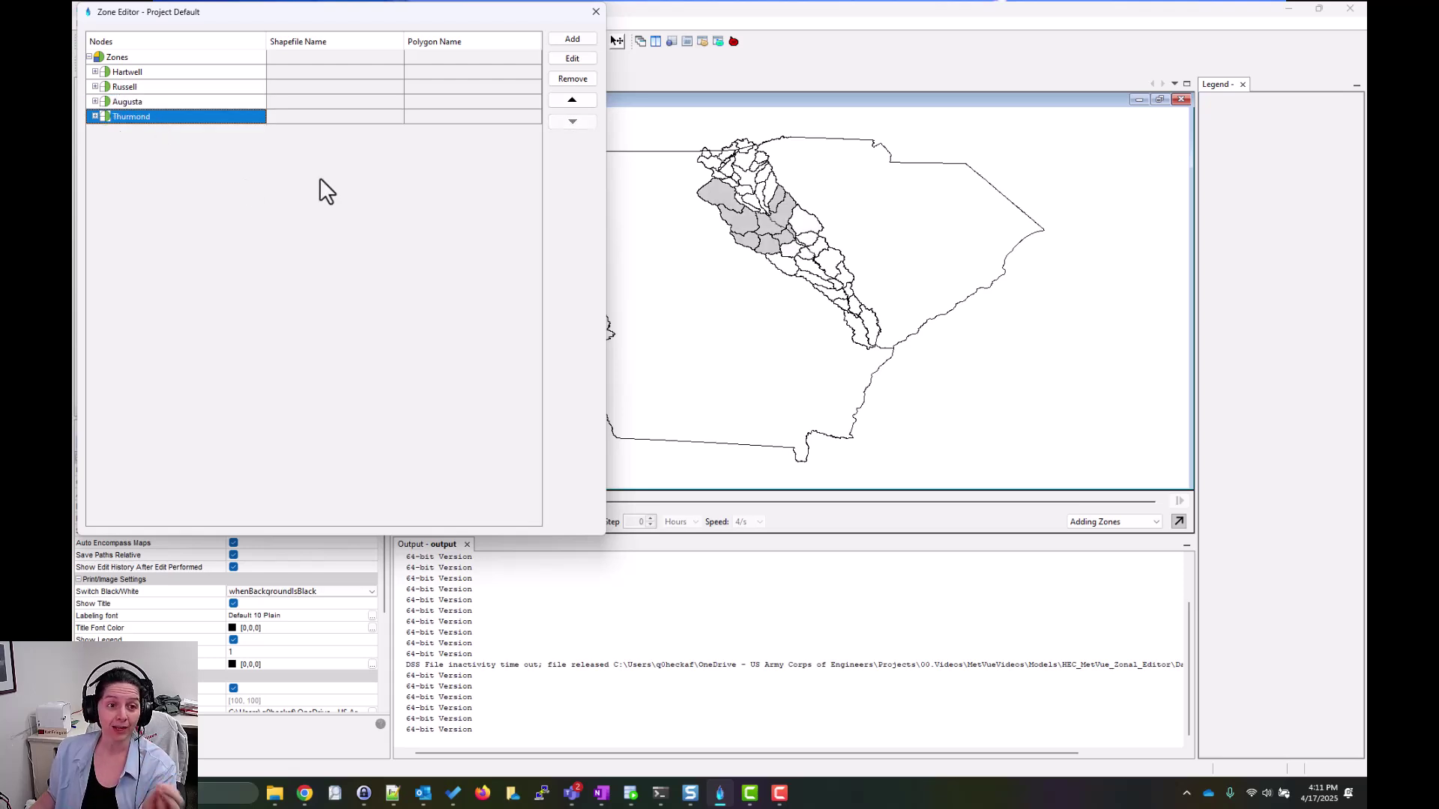
{"action": "left_click", "coordinate": [592, 13]}
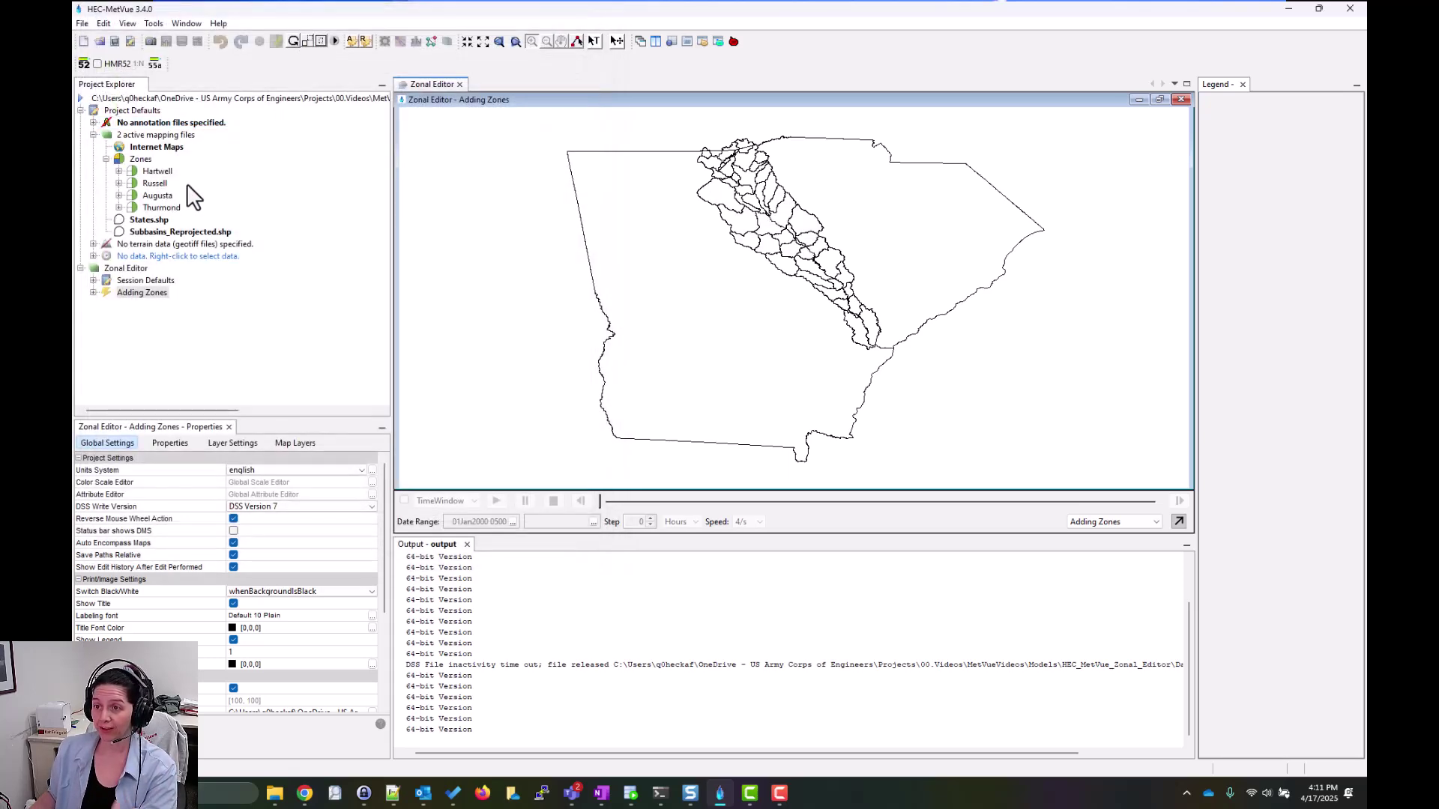
Check the zone lists under the Session Defaults and the Adding Zones map window for the Thurmond zone
{"action": "left_click", "coordinate": [93, 281]}
{"action": "left_click", "coordinate": [105, 305]}
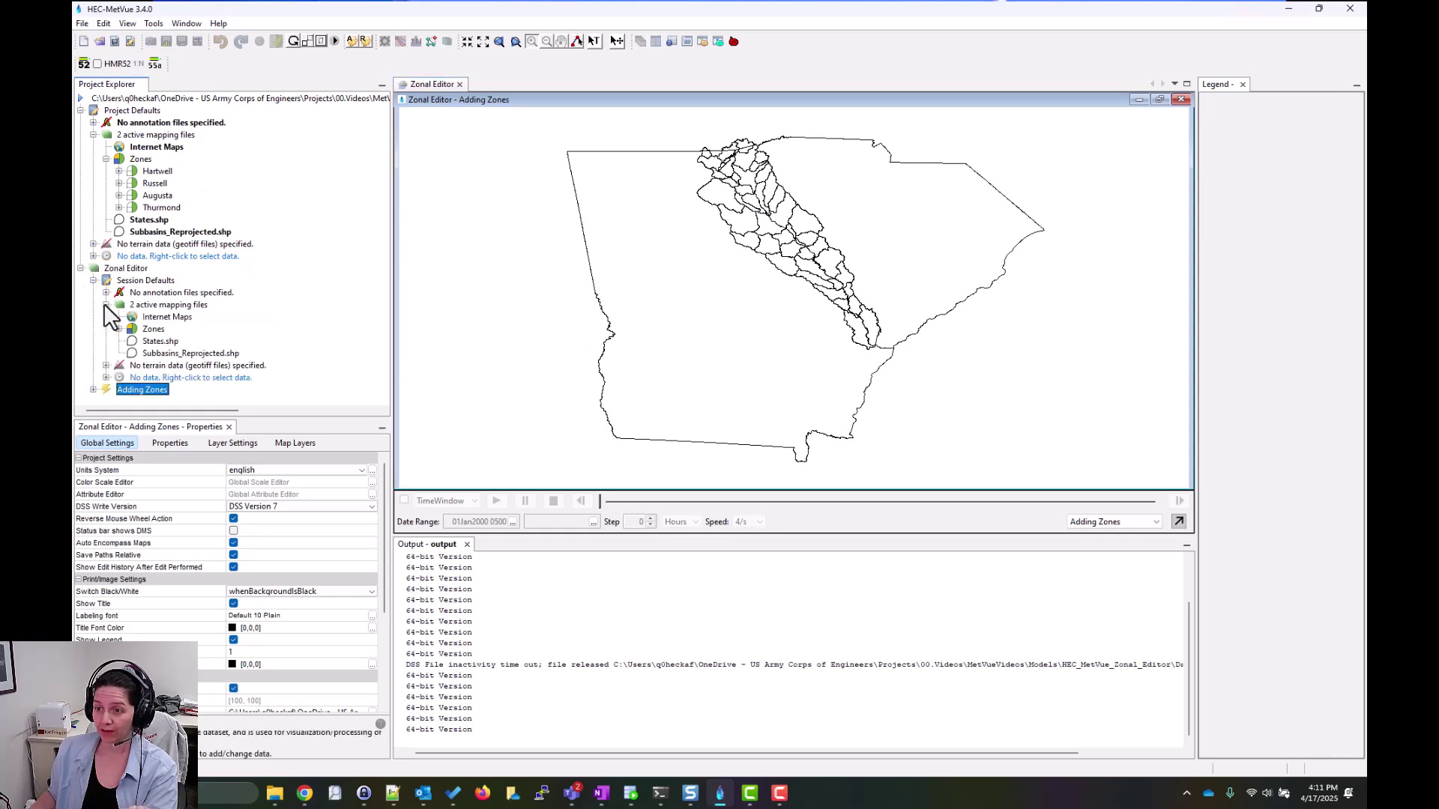
{"action": "left_click", "coordinate": [119, 330]}
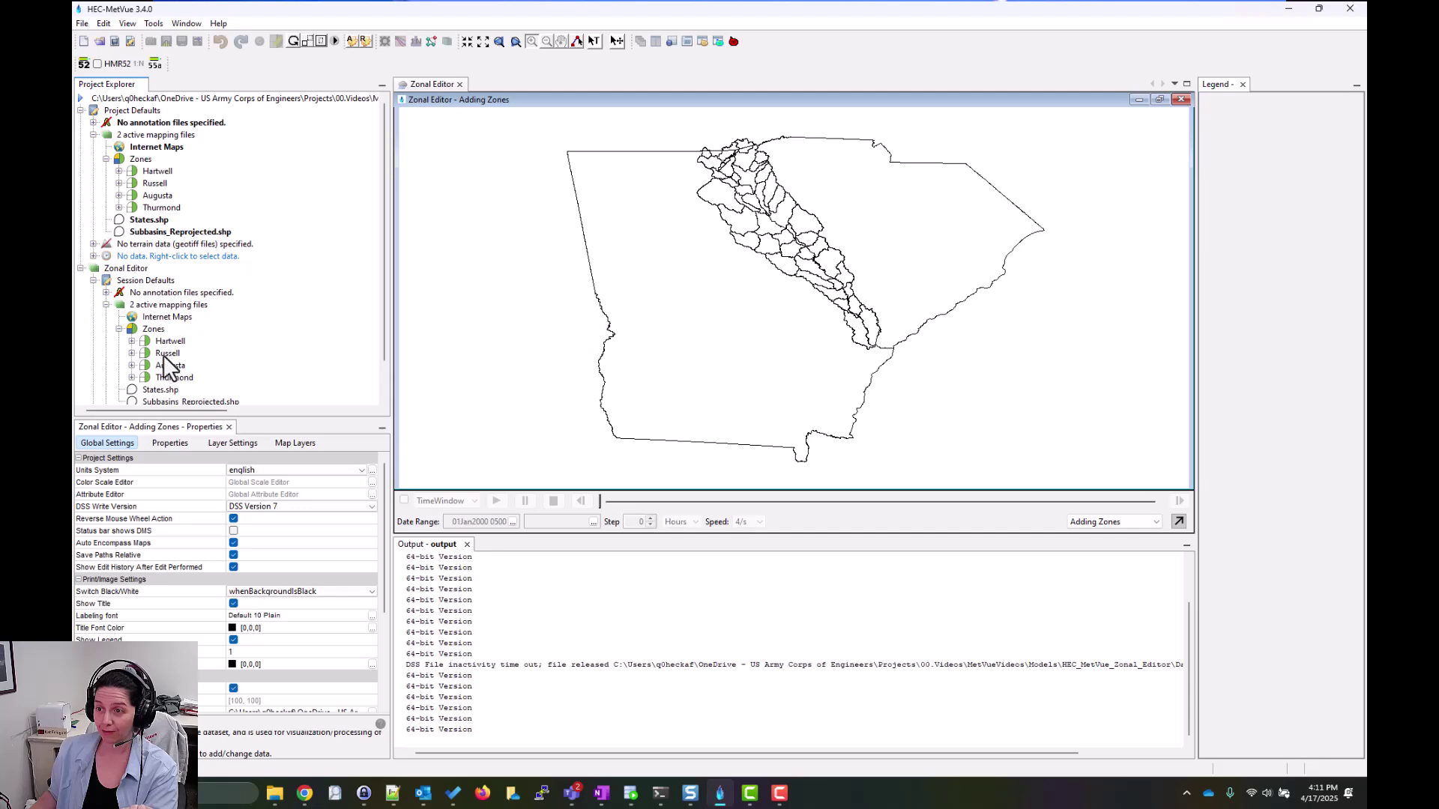
{"action": "left_click", "coordinate": [119, 329]}
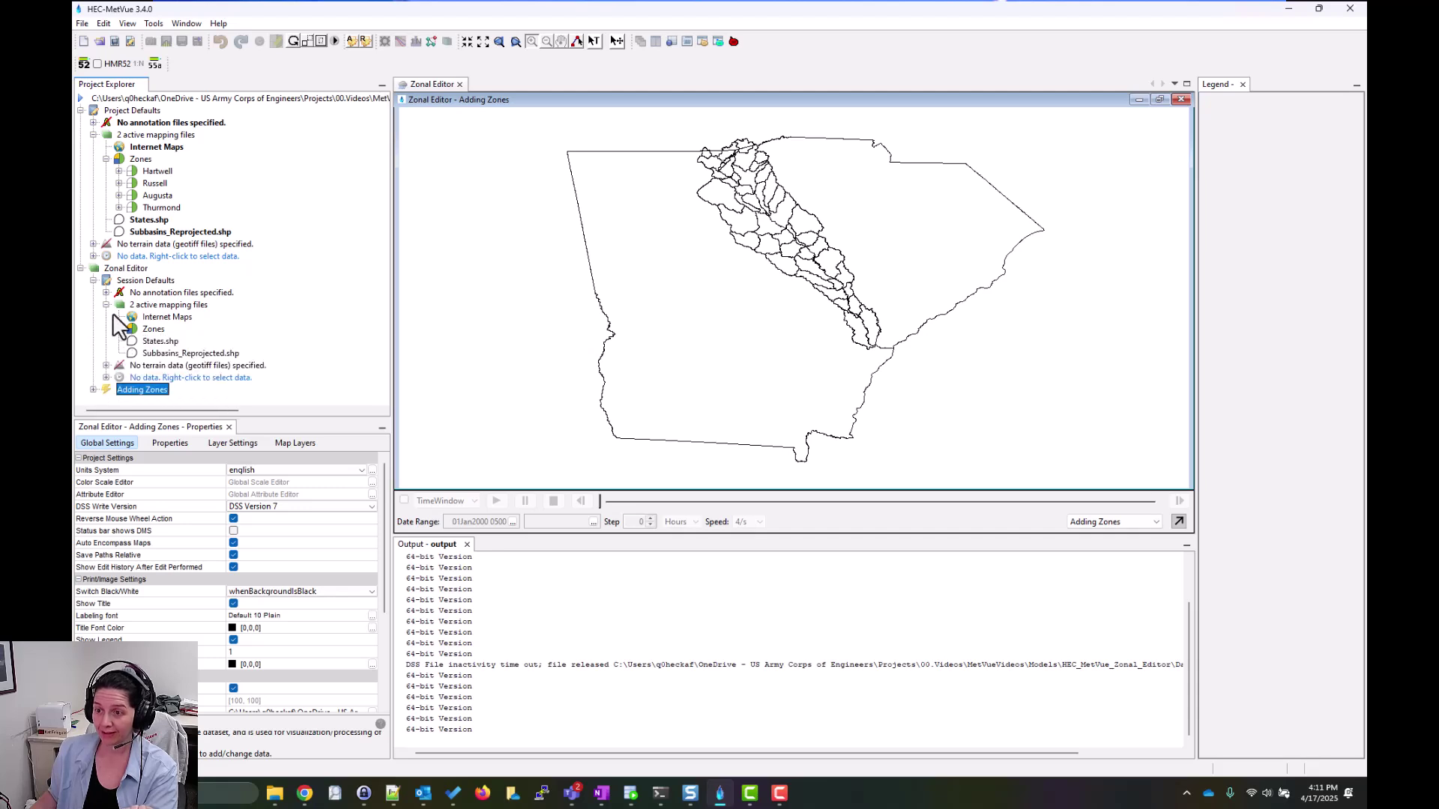
{"action": "left_click", "coordinate": [93, 280]}
{"action": "left_click", "coordinate": [94, 292]}
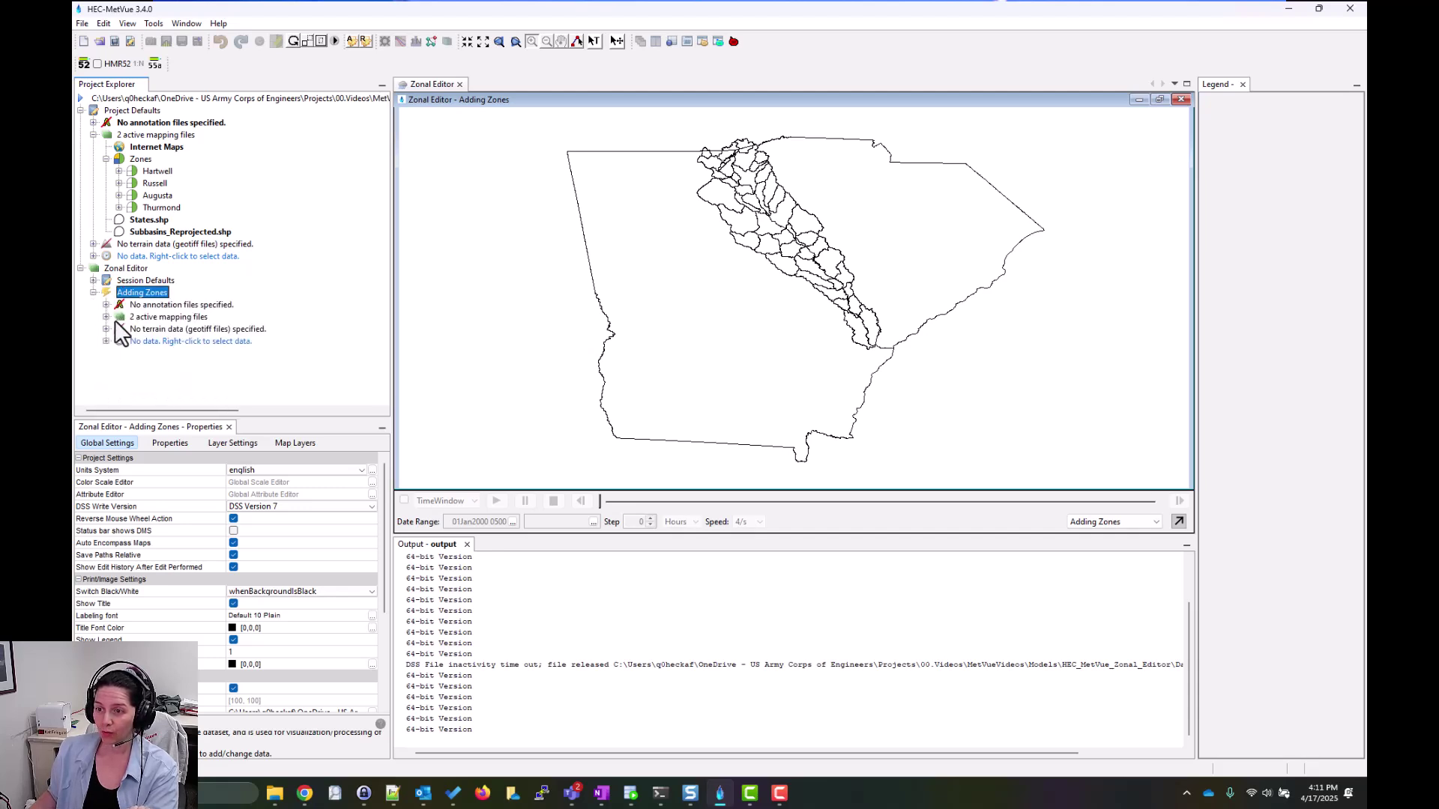
{"action": "left_click", "coordinate": [105, 316]}
{"action": "left_click", "coordinate": [118, 341]}
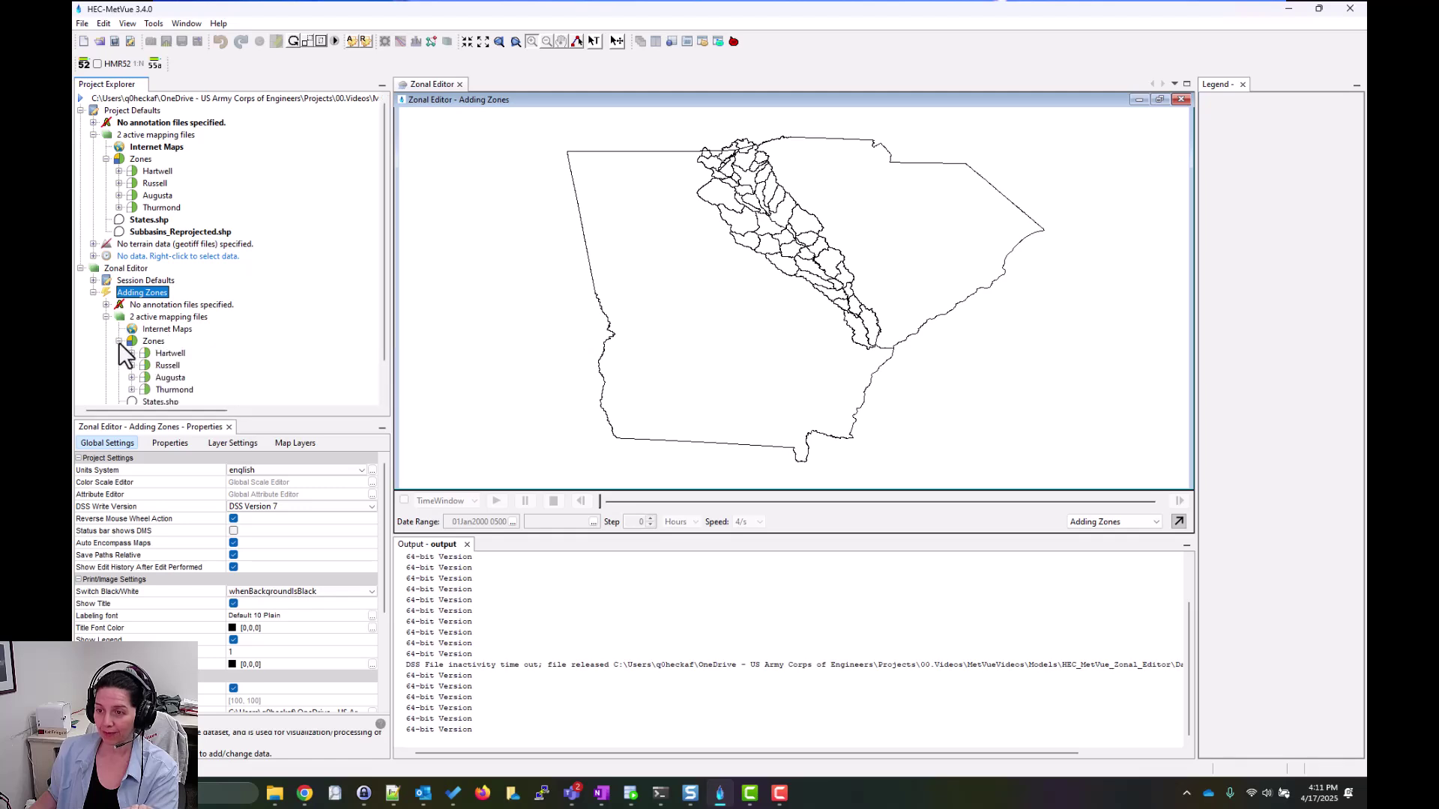
{"action": "left_click", "coordinate": [119, 341]}
{"action": "left_click", "coordinate": [106, 317]}
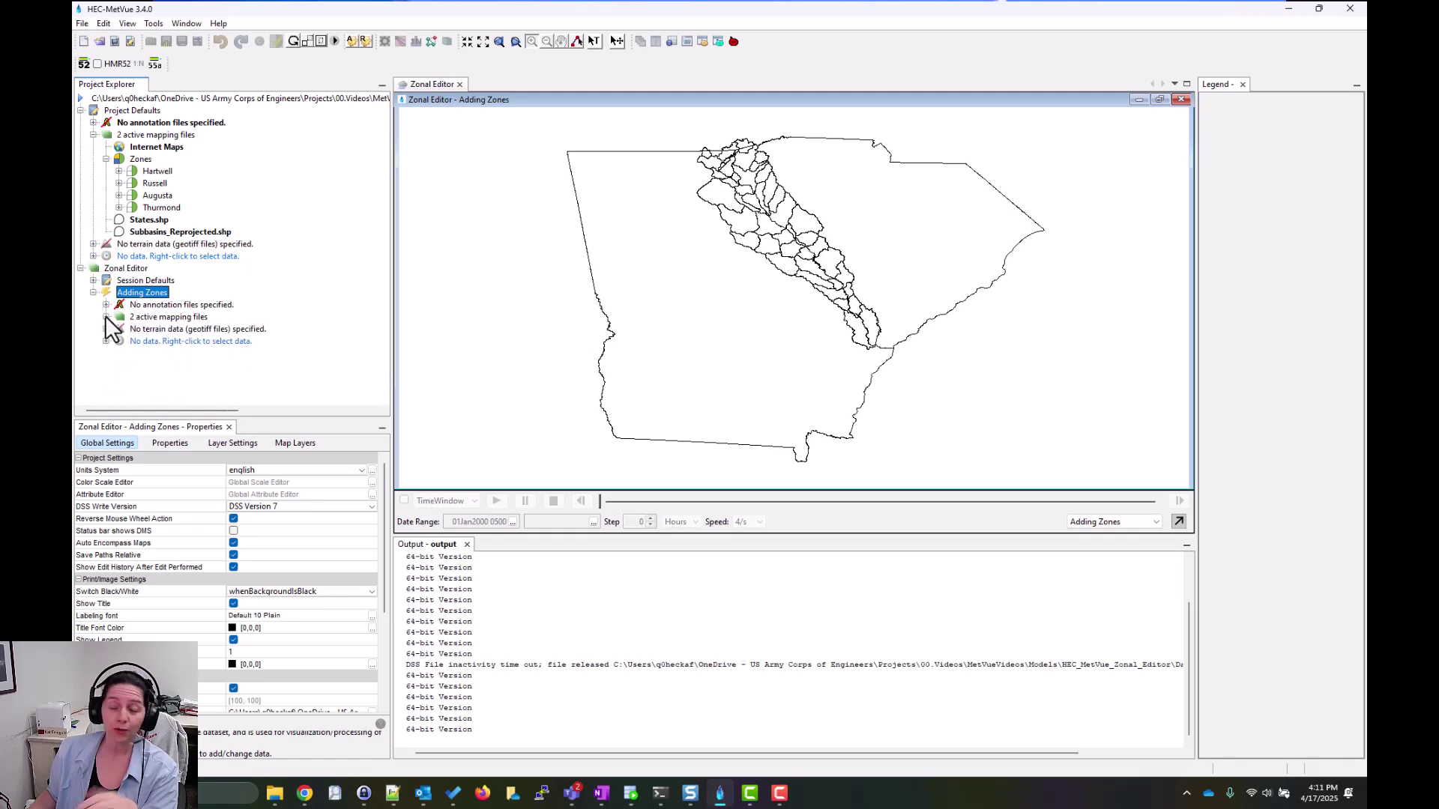
Load all available precipitation TINs from HurricaneHelene.dss in the Data folder into the Adding Zones map window
{"action": "right_click", "coordinate": [160, 341]}
{"action": "left_click", "coordinate": [206, 367]}
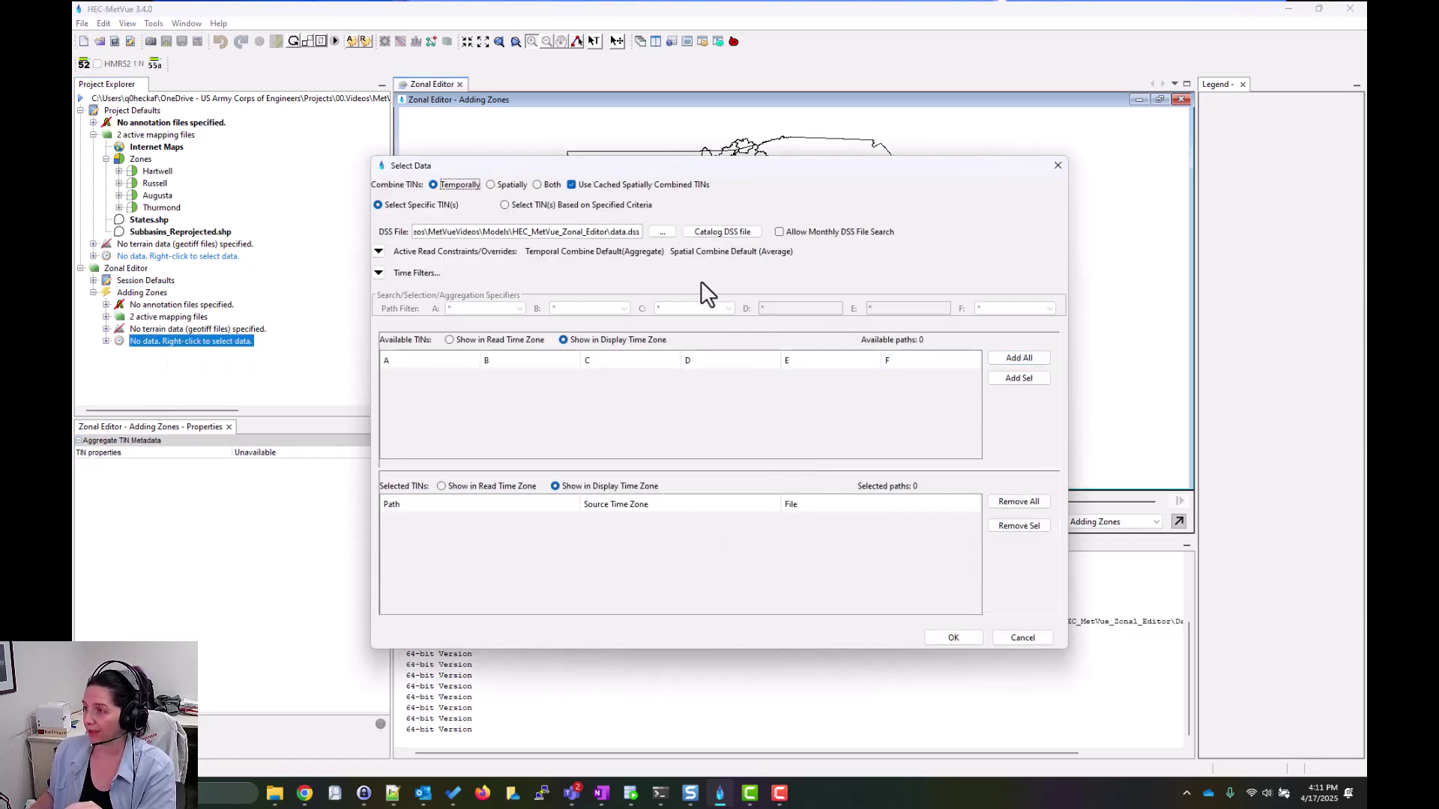
{"action": "left_click", "coordinate": [660, 231]}
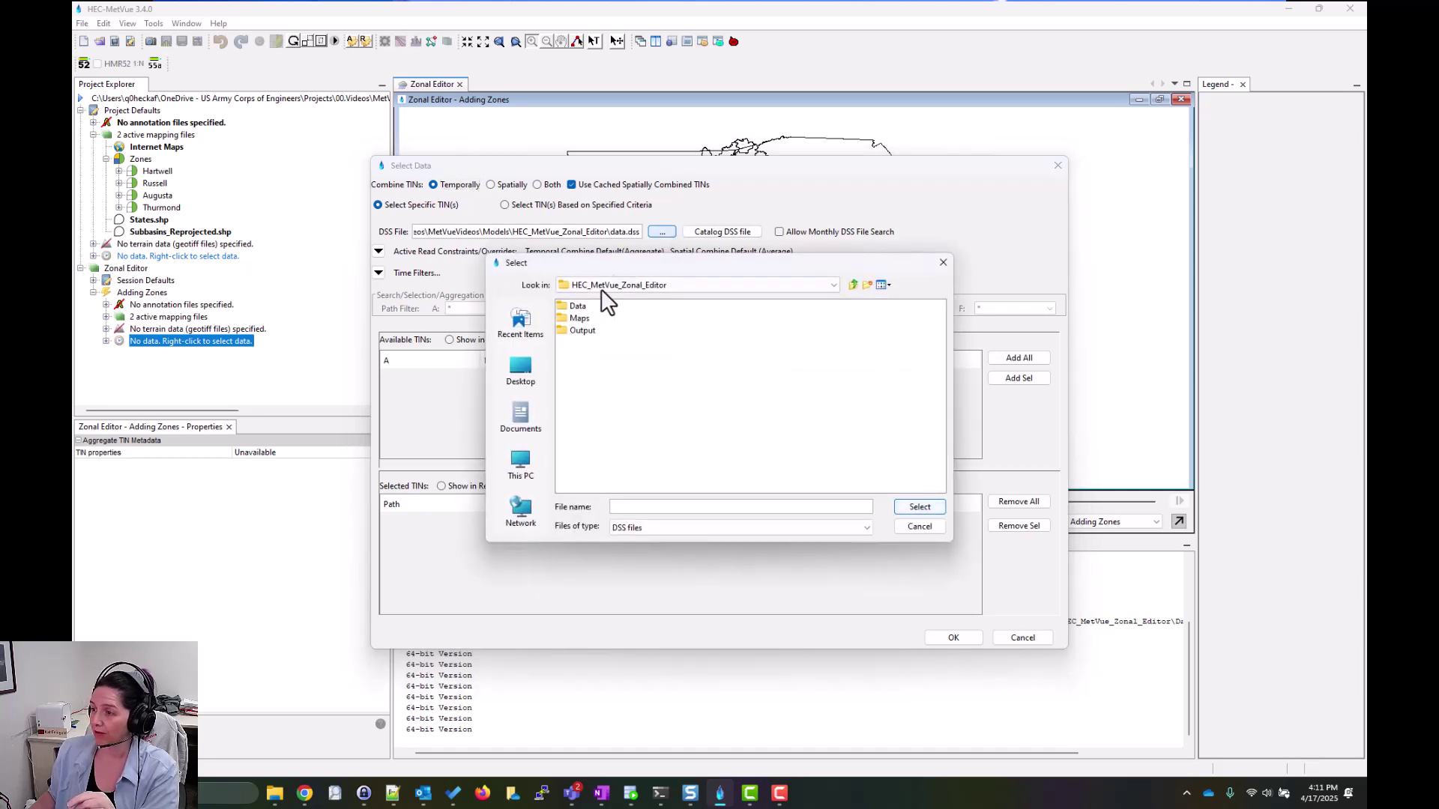
{"action": "double_click", "coordinate": [579, 306]}
{"action": "double_click", "coordinate": [581, 307]}
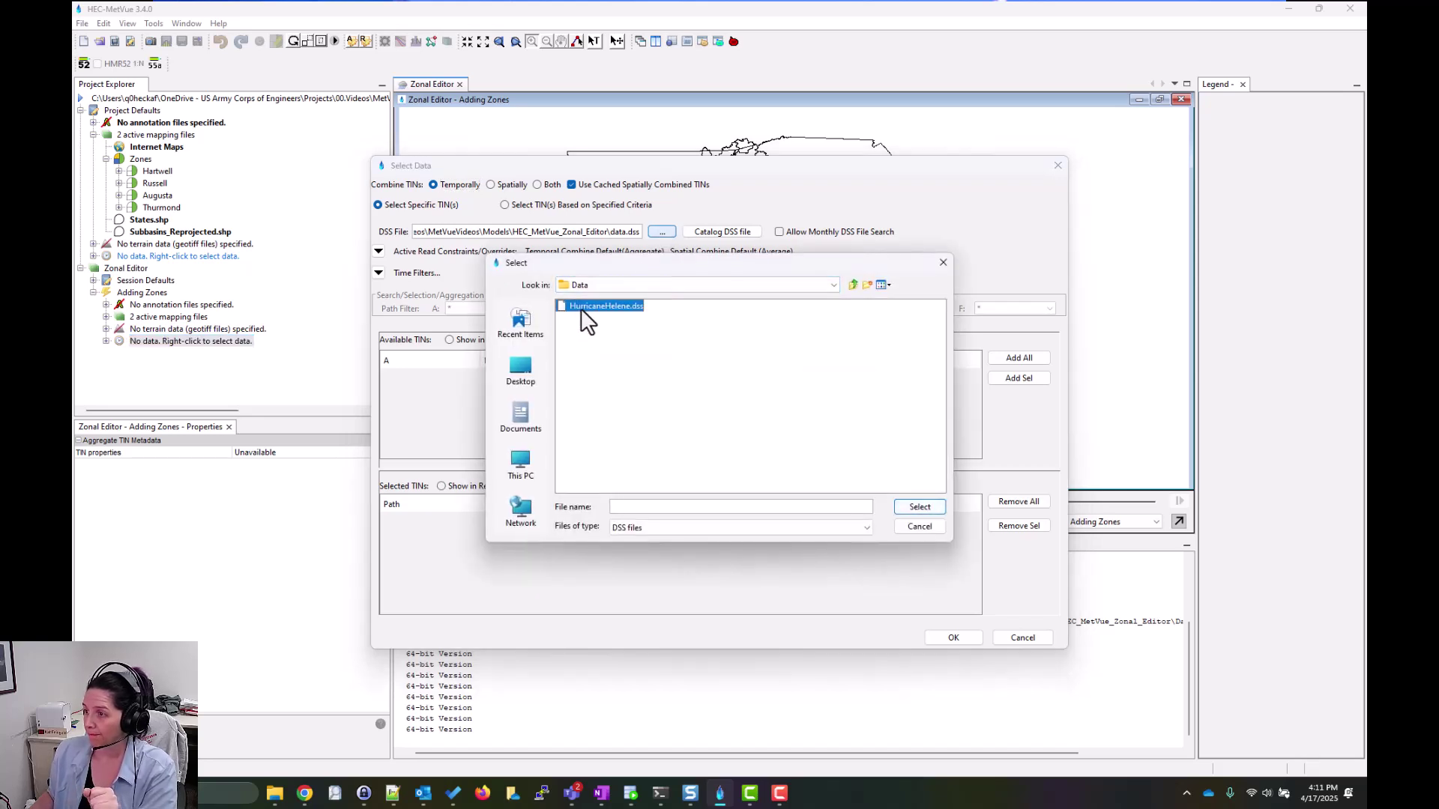
{"action": "left_click", "coordinate": [1004, 357]}
{"action": "left_click", "coordinate": [948, 638]}
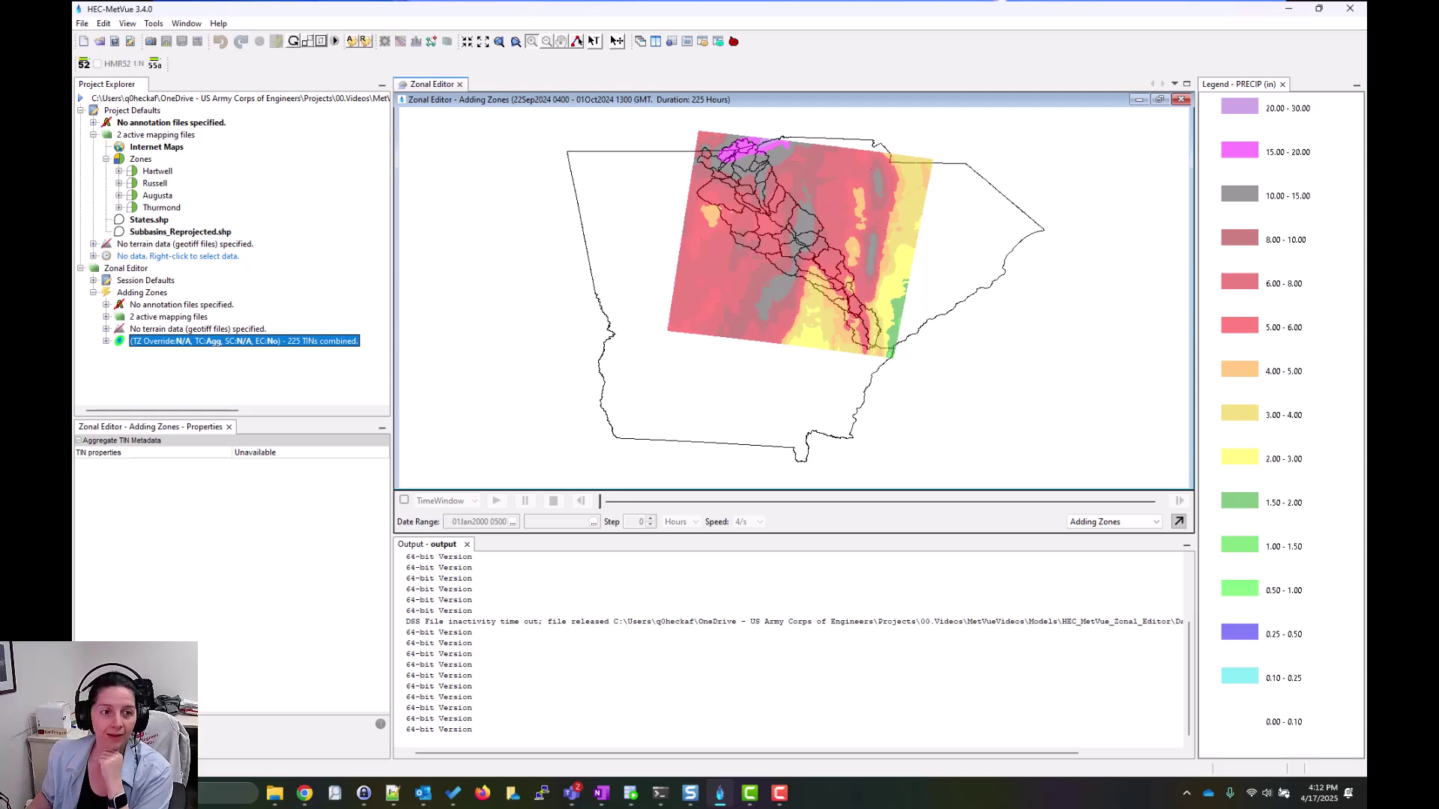
Launch the Zonal Adjustment Editor for the combined precipitation data and move it off the eastern half of the map
{"action": "scroll", "coordinate": [852, 199], "scroll_direction": "up", "scroll_amount": 3}
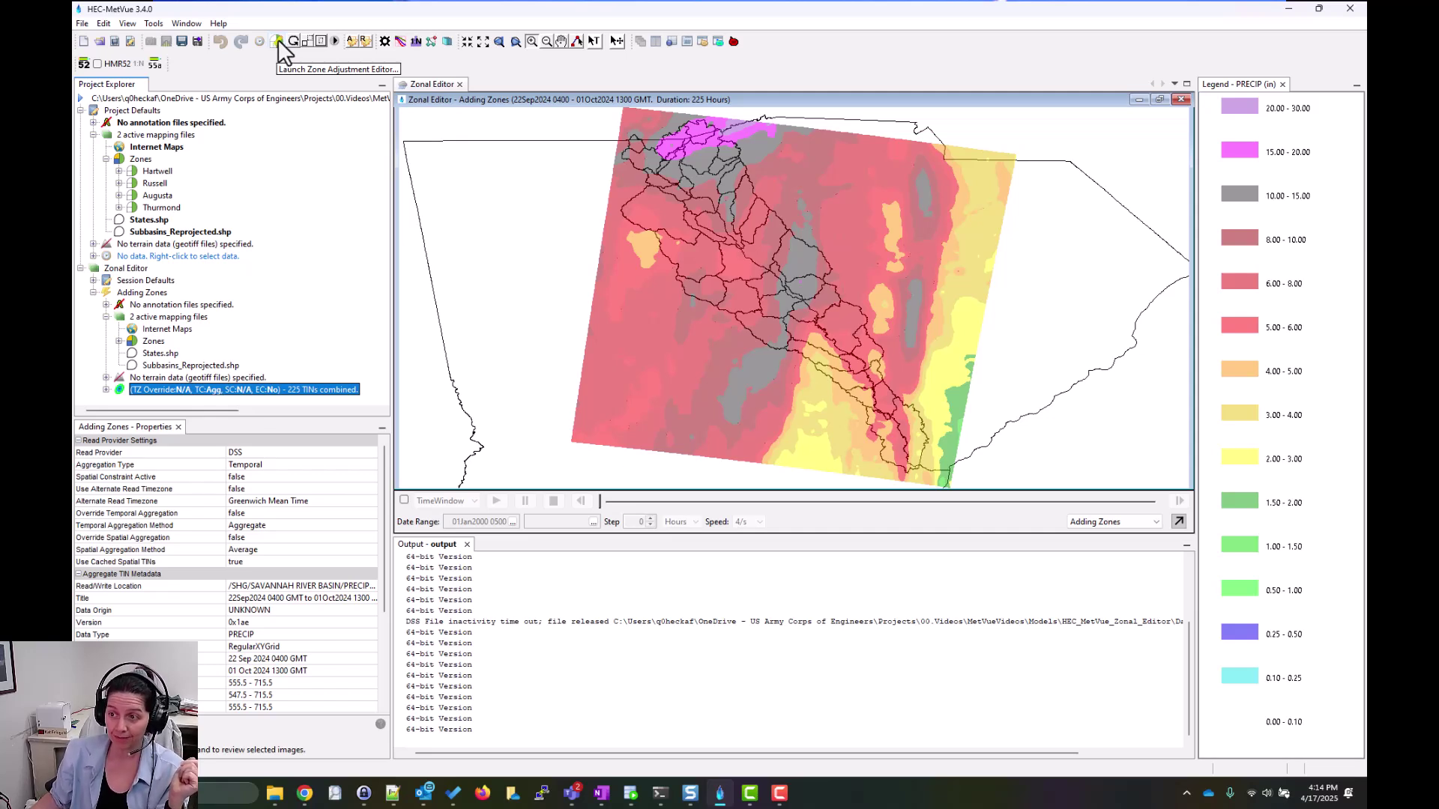
{"action": "left_click", "coordinate": [278, 42]}
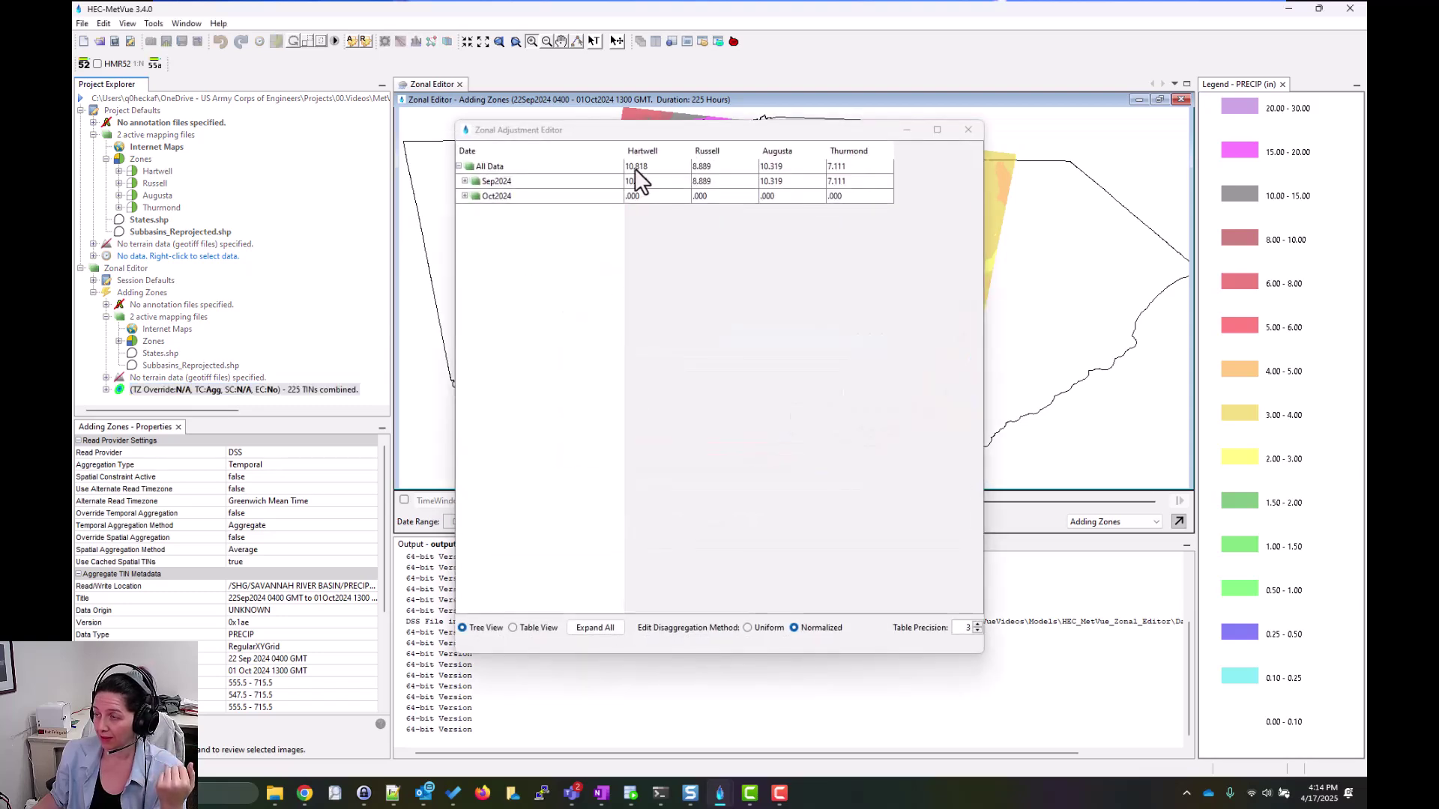
{"action": "left_click_drag", "start_coordinate": [650, 130], "coordinate": [398, 91]}
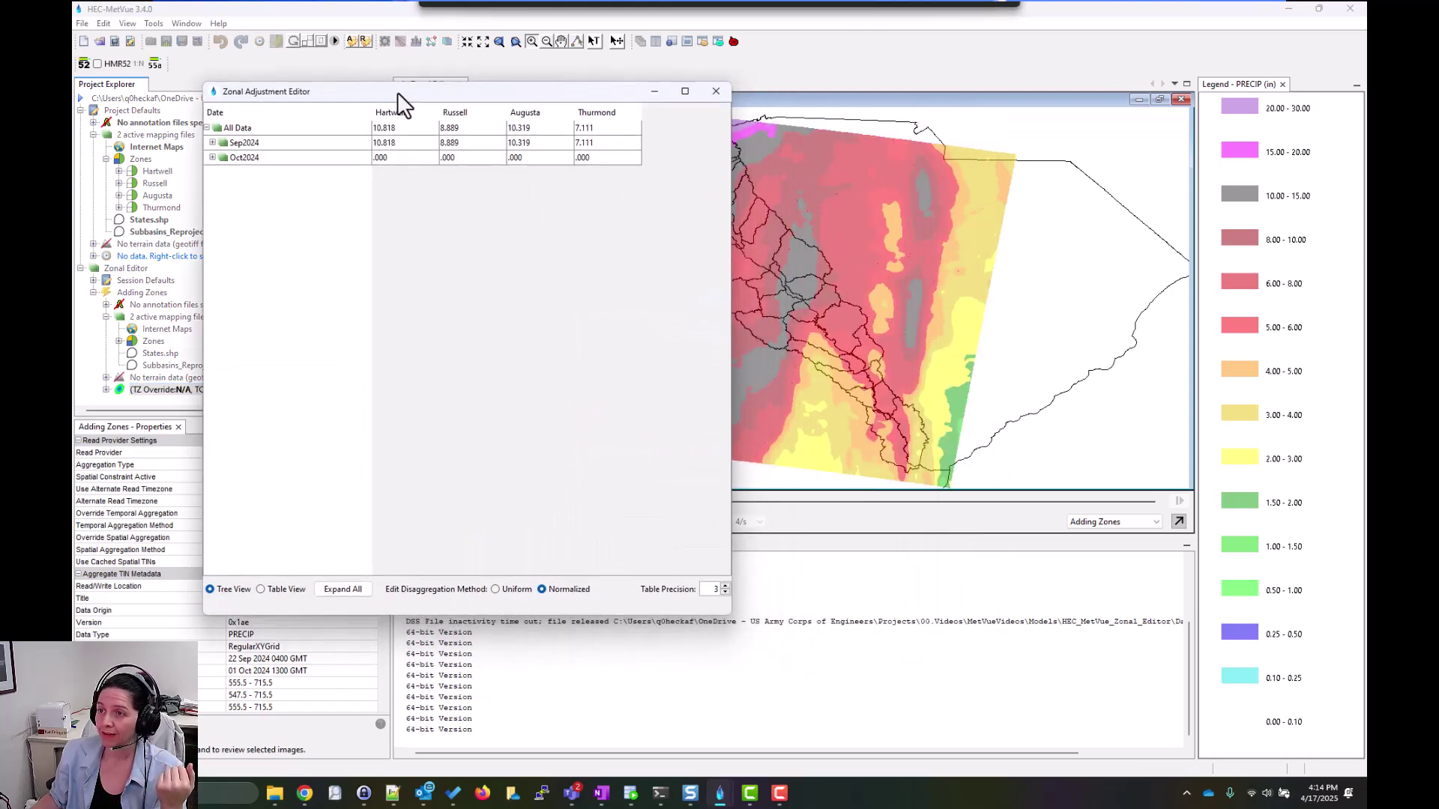
Examine the Sep2024 zonal averages as a monthly figure and as daily figures for the Hartwell zone
{"action": "left_click", "coordinate": [213, 142]}
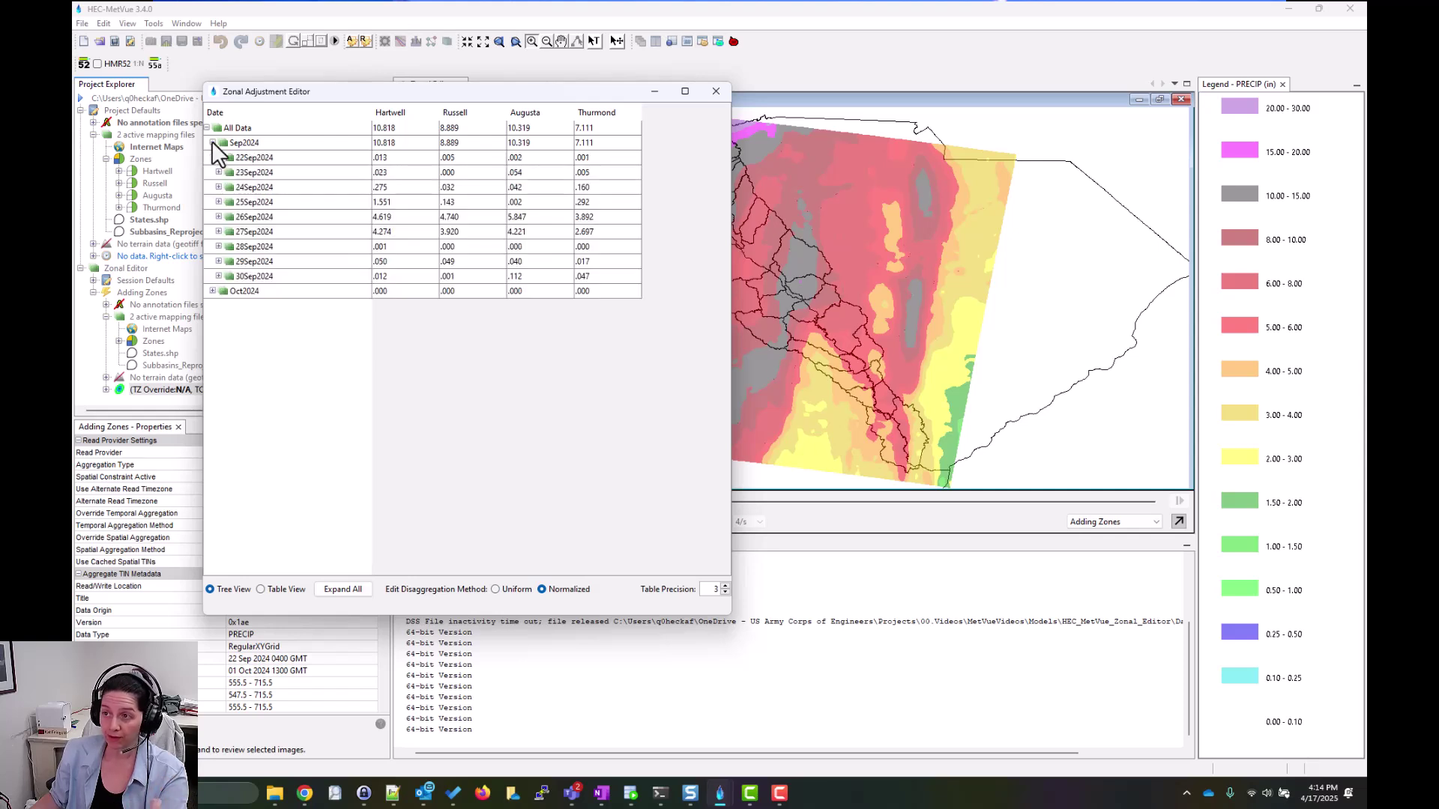
{"action": "left_click", "coordinate": [396, 142]}
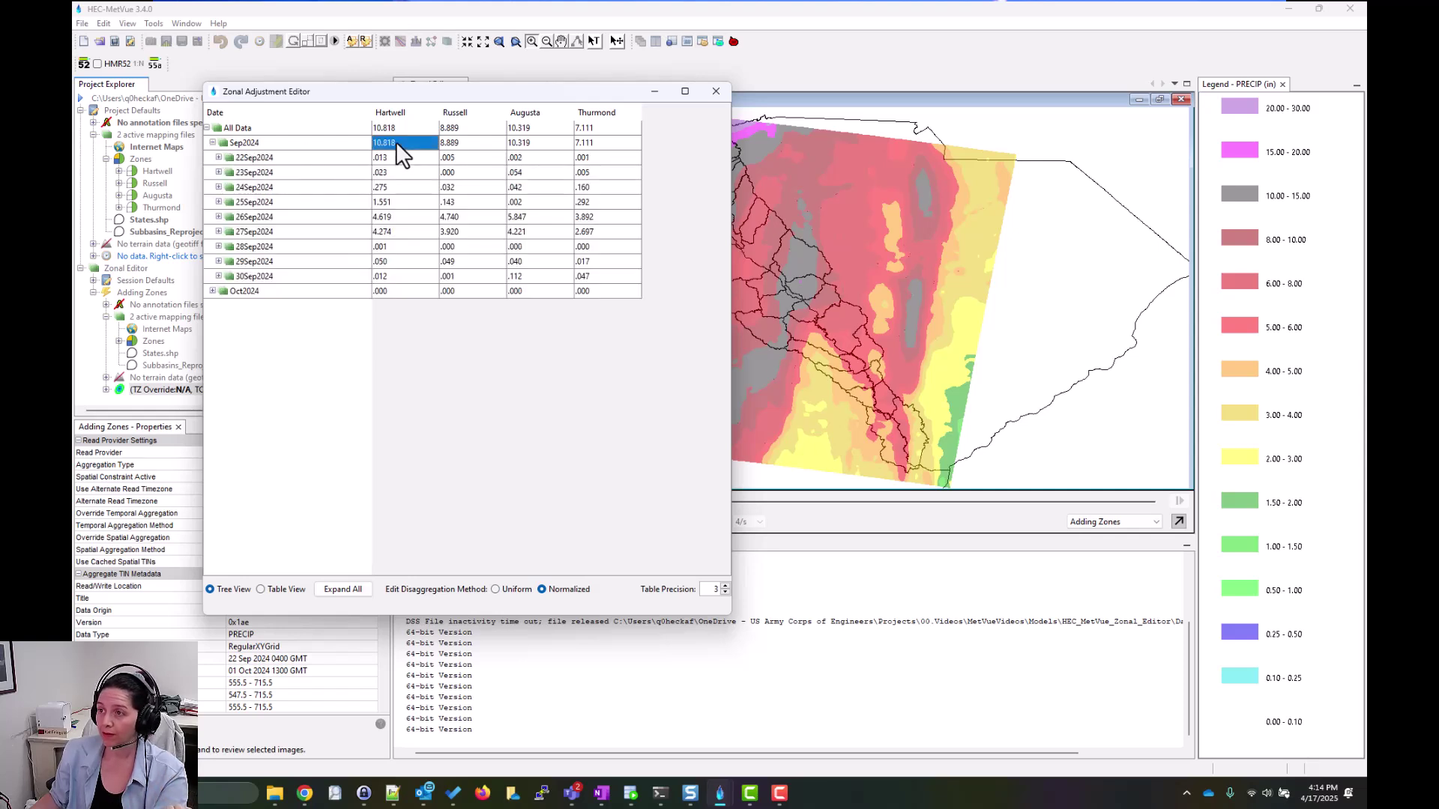
{"action": "left_click", "coordinate": [212, 142]}
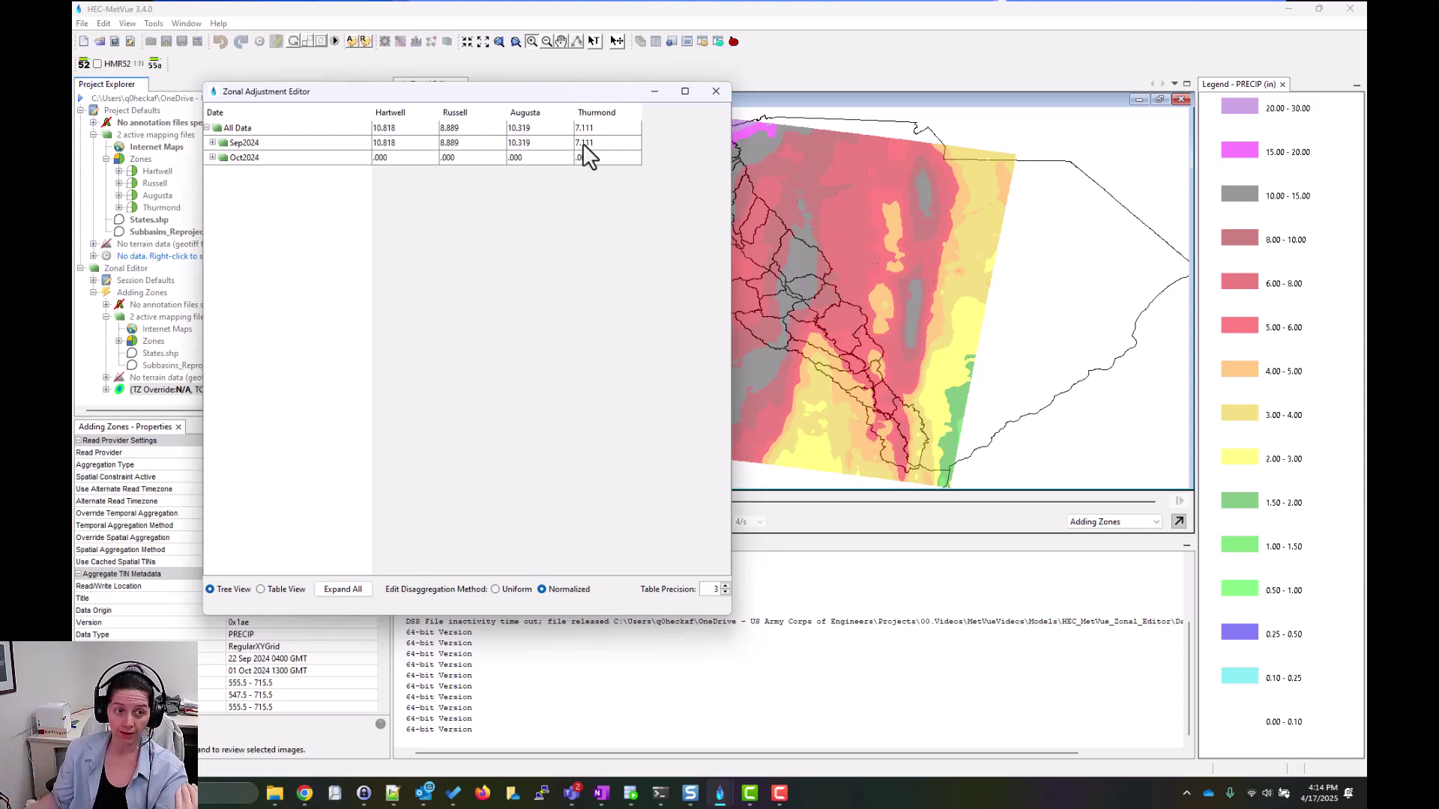
{"action": "left_click", "coordinate": [212, 143]}
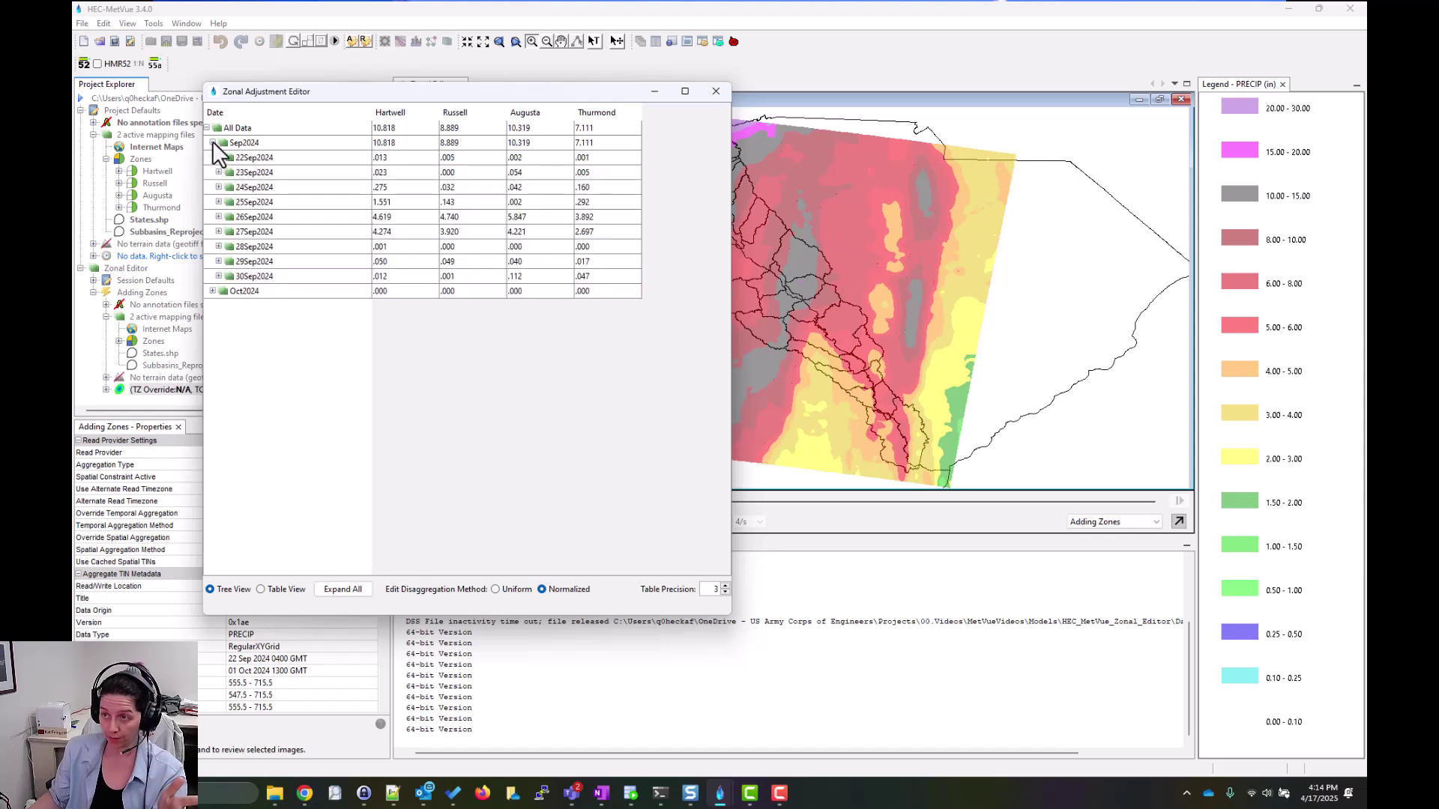
{"action": "left_click", "coordinate": [390, 172]}
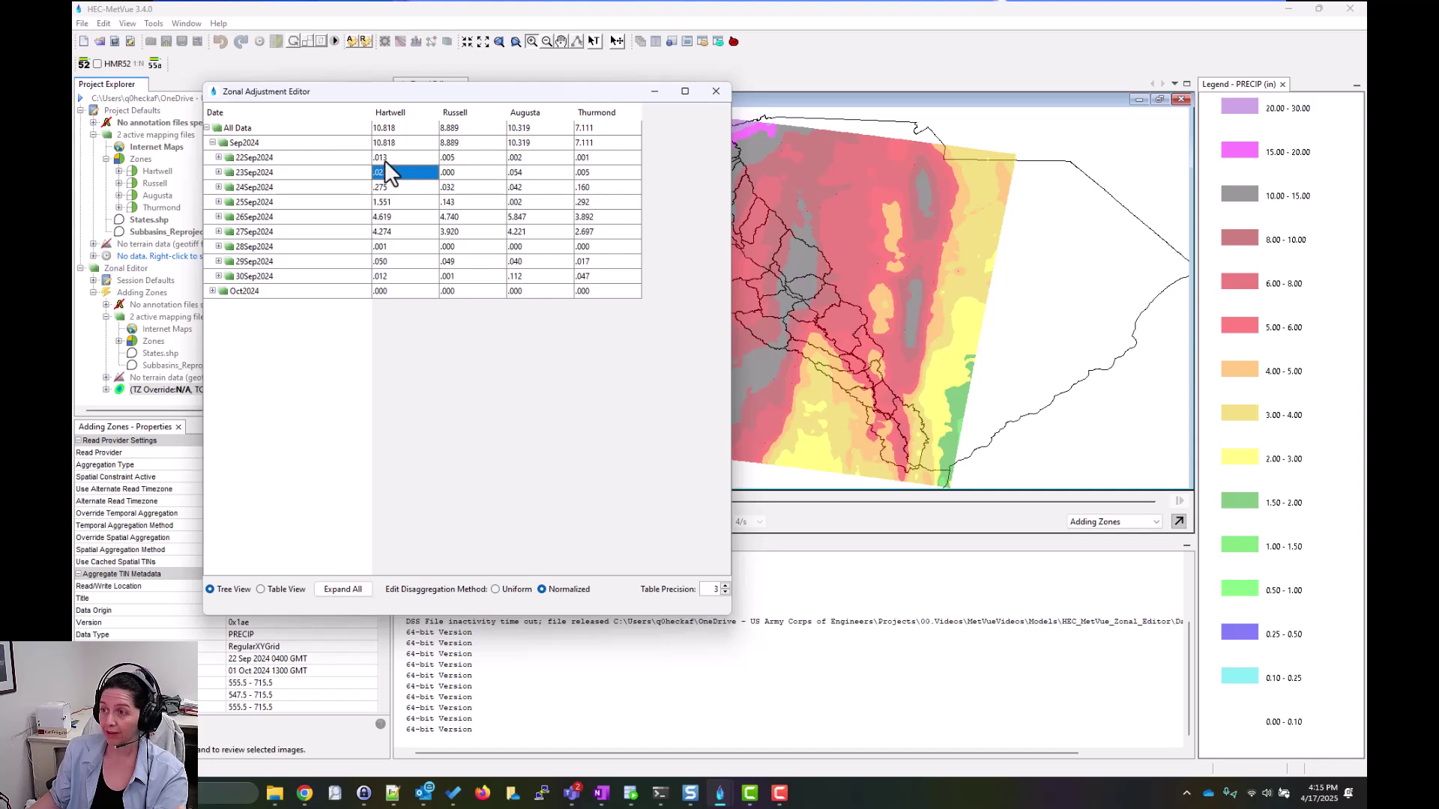
{"action": "left_click", "coordinate": [395, 202]}
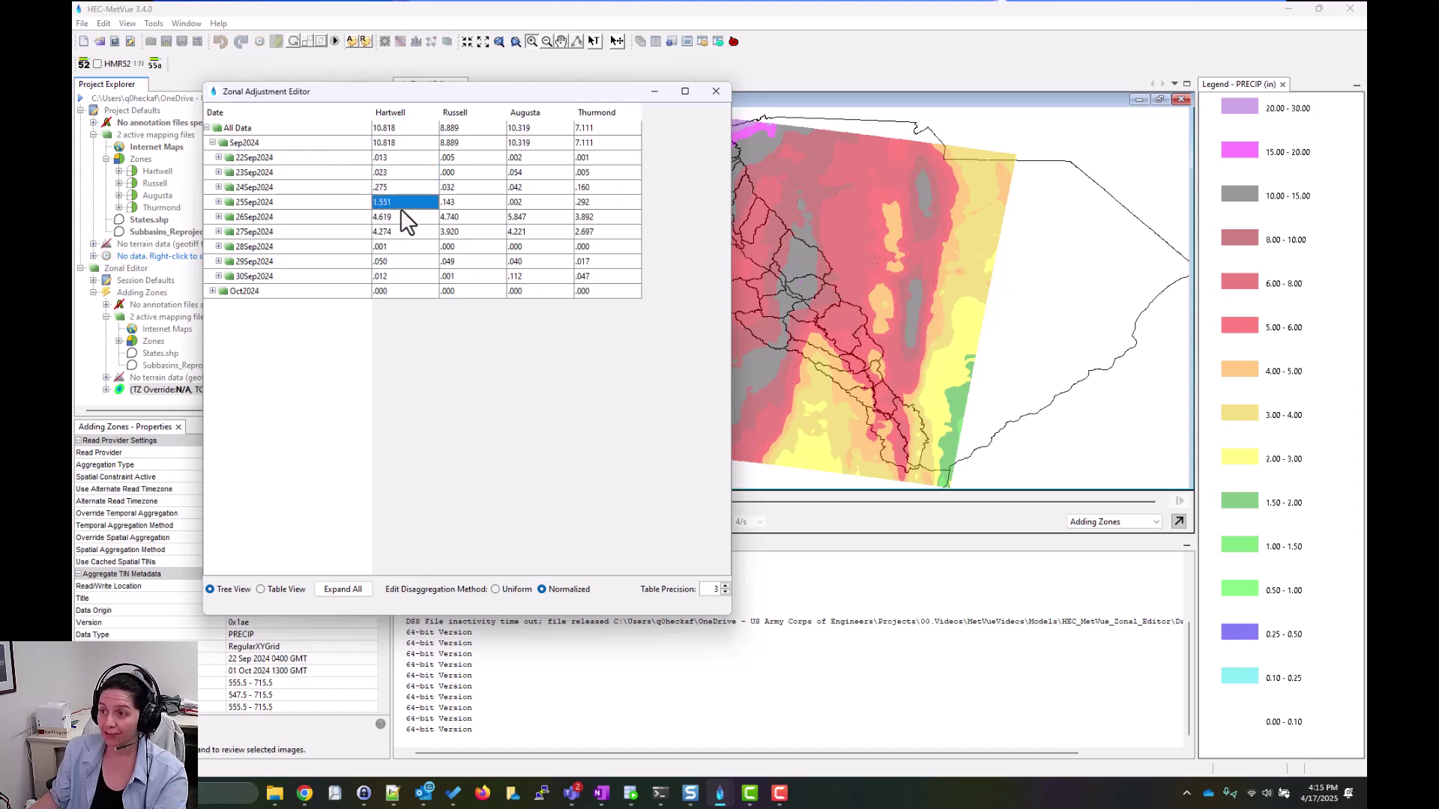
{"action": "left_click", "coordinate": [396, 262]}
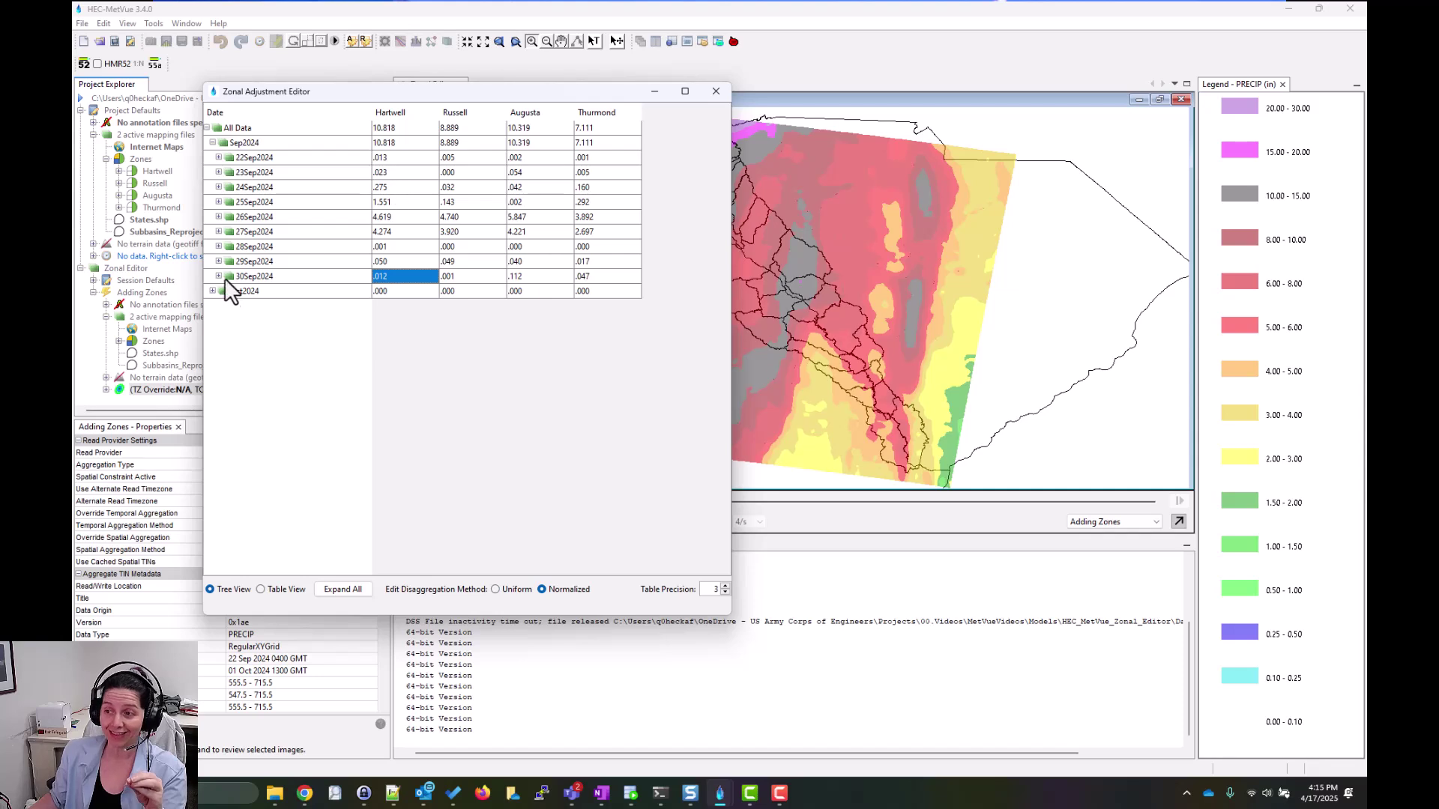
Set the Hartwell zone's average for 22Sep2024 to .500
{"action": "left_click", "coordinate": [410, 156]}
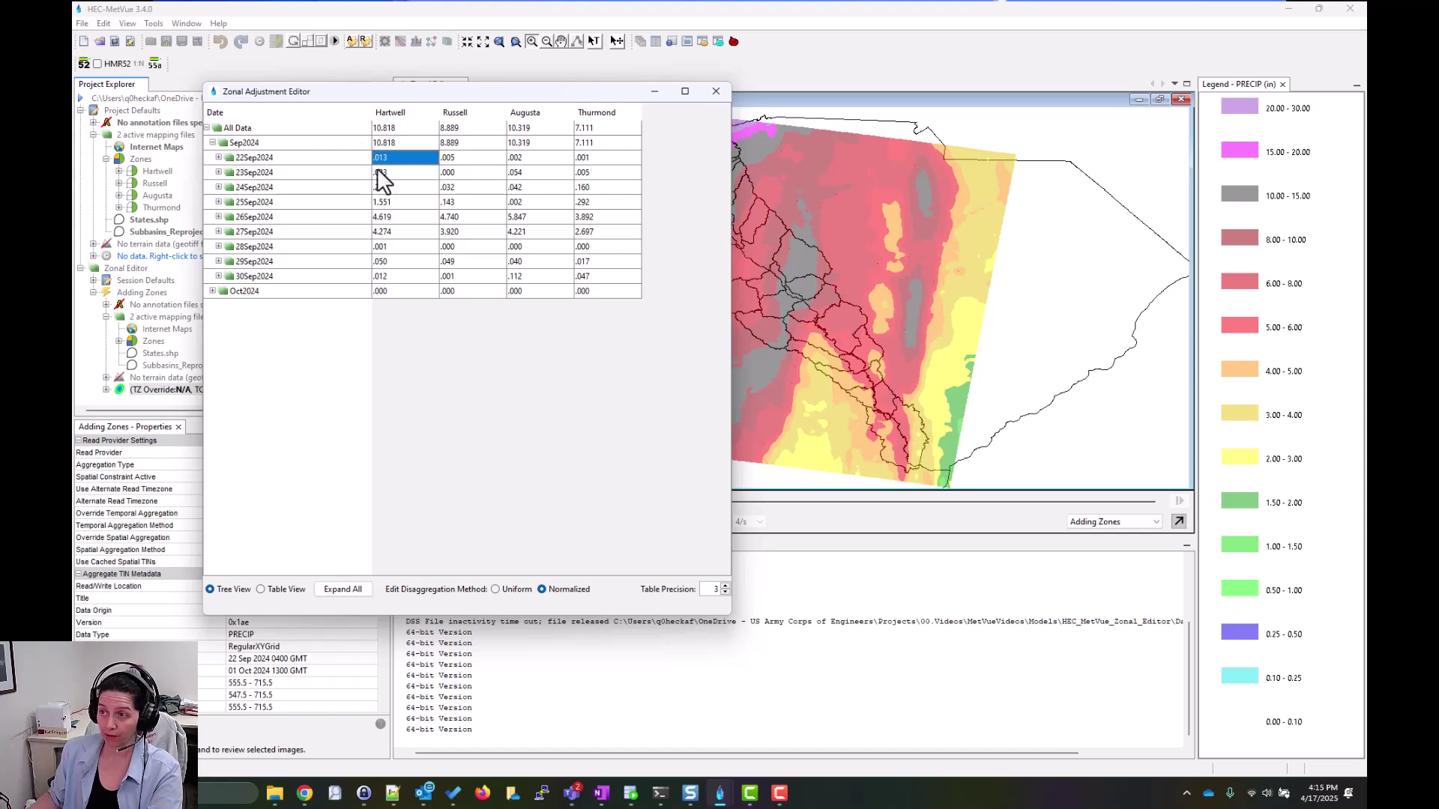
{"action": "type", "text": ".56"}
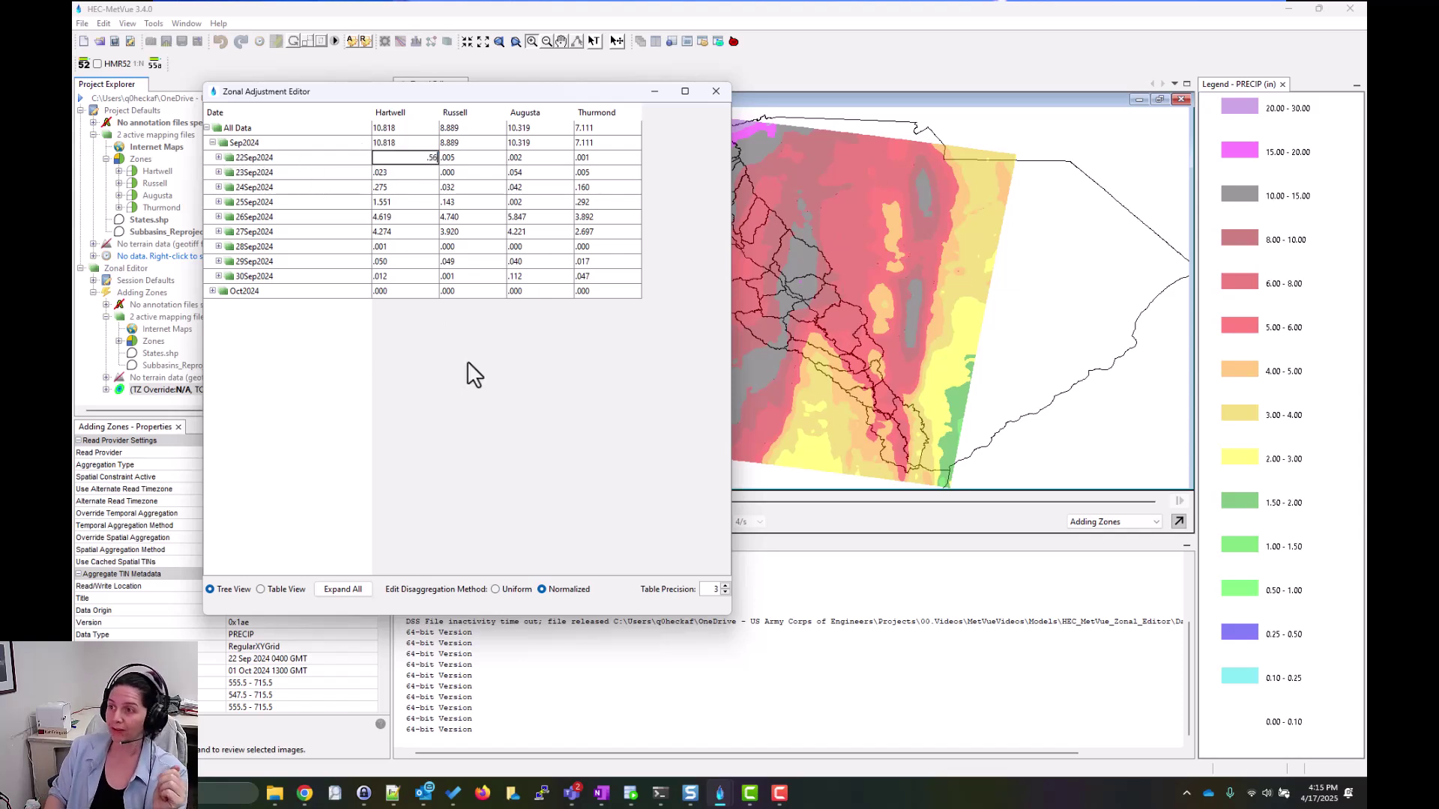
{"action": "key", "text": "Return"}
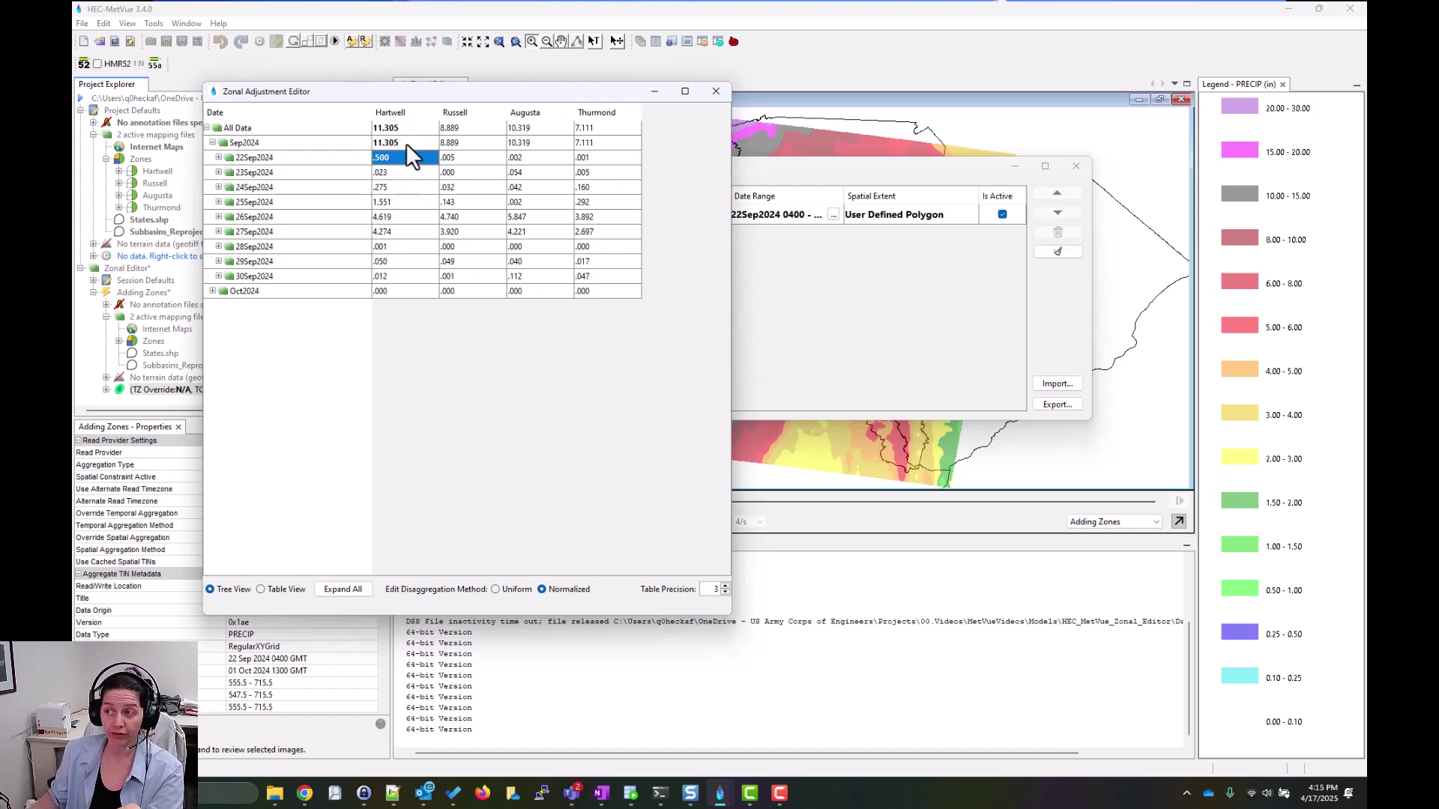
Delete the Multiply Z Value edit from the edit history and move the History window clear of the editor
{"action": "left_click", "coordinate": [772, 170]}
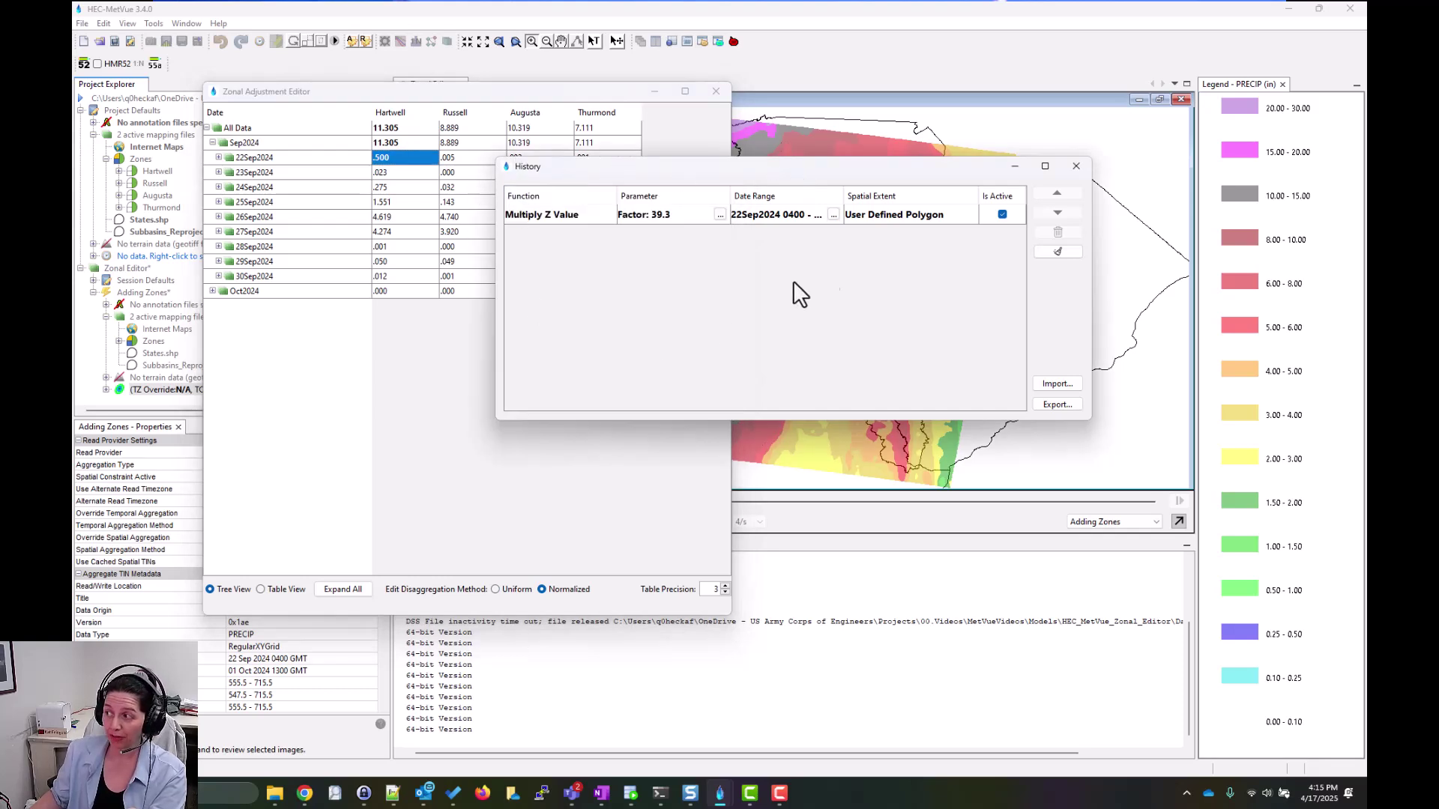
{"action": "left_click", "coordinate": [578, 215]}
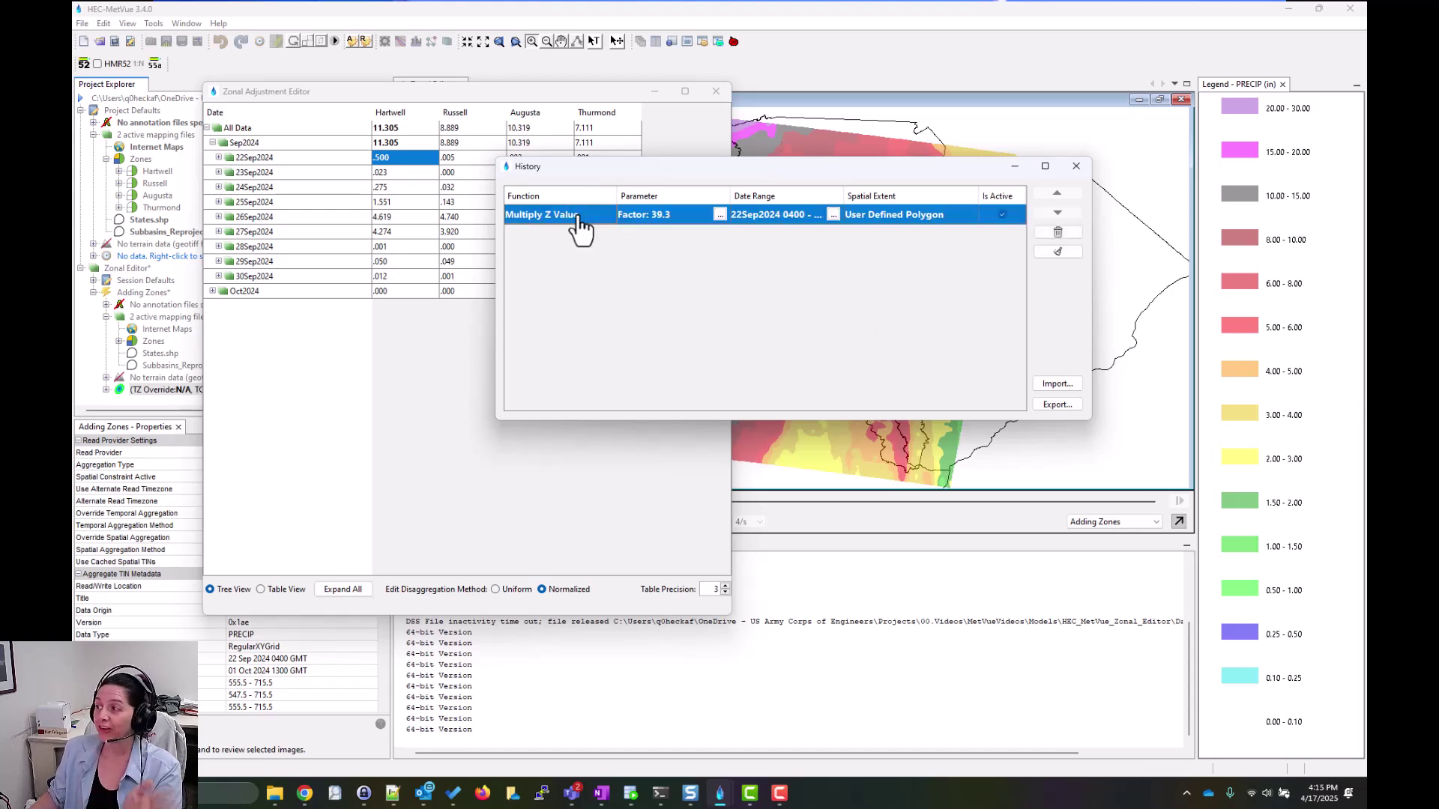
{"action": "left_click", "coordinate": [1056, 232]}
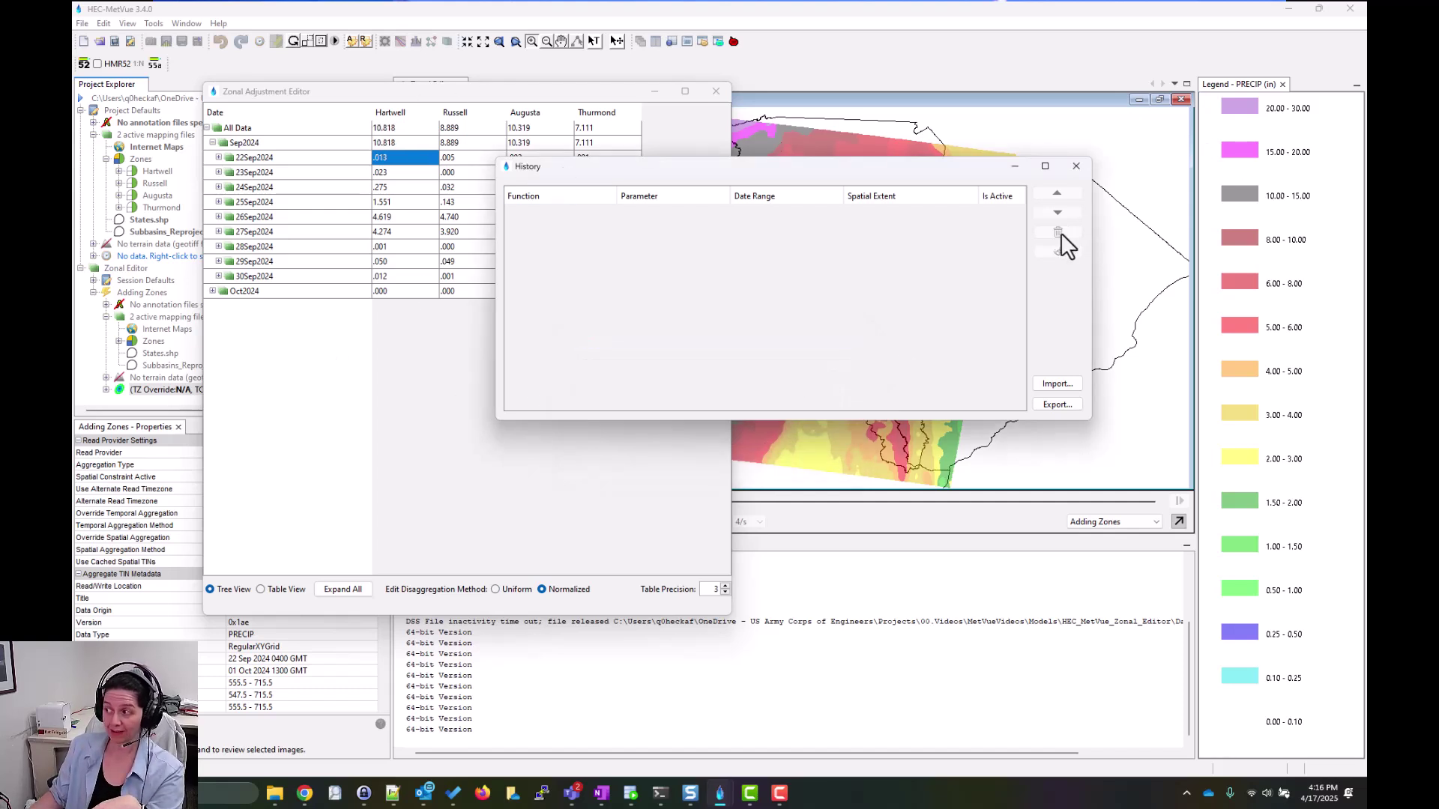
{"action": "left_click_drag", "start_coordinate": [1022, 164], "coordinate": [1247, 508]}
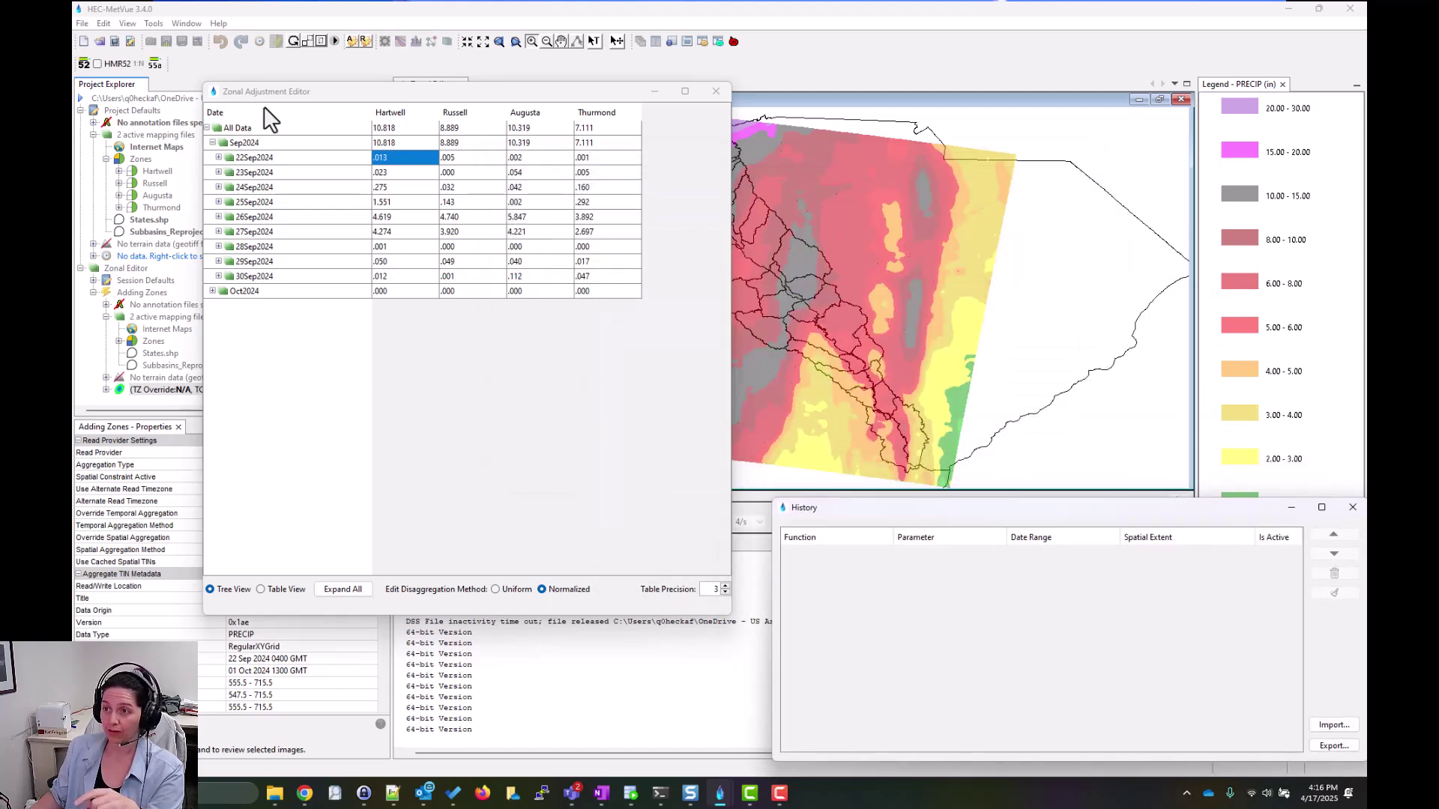
{"action": "left_click", "coordinate": [213, 142]}
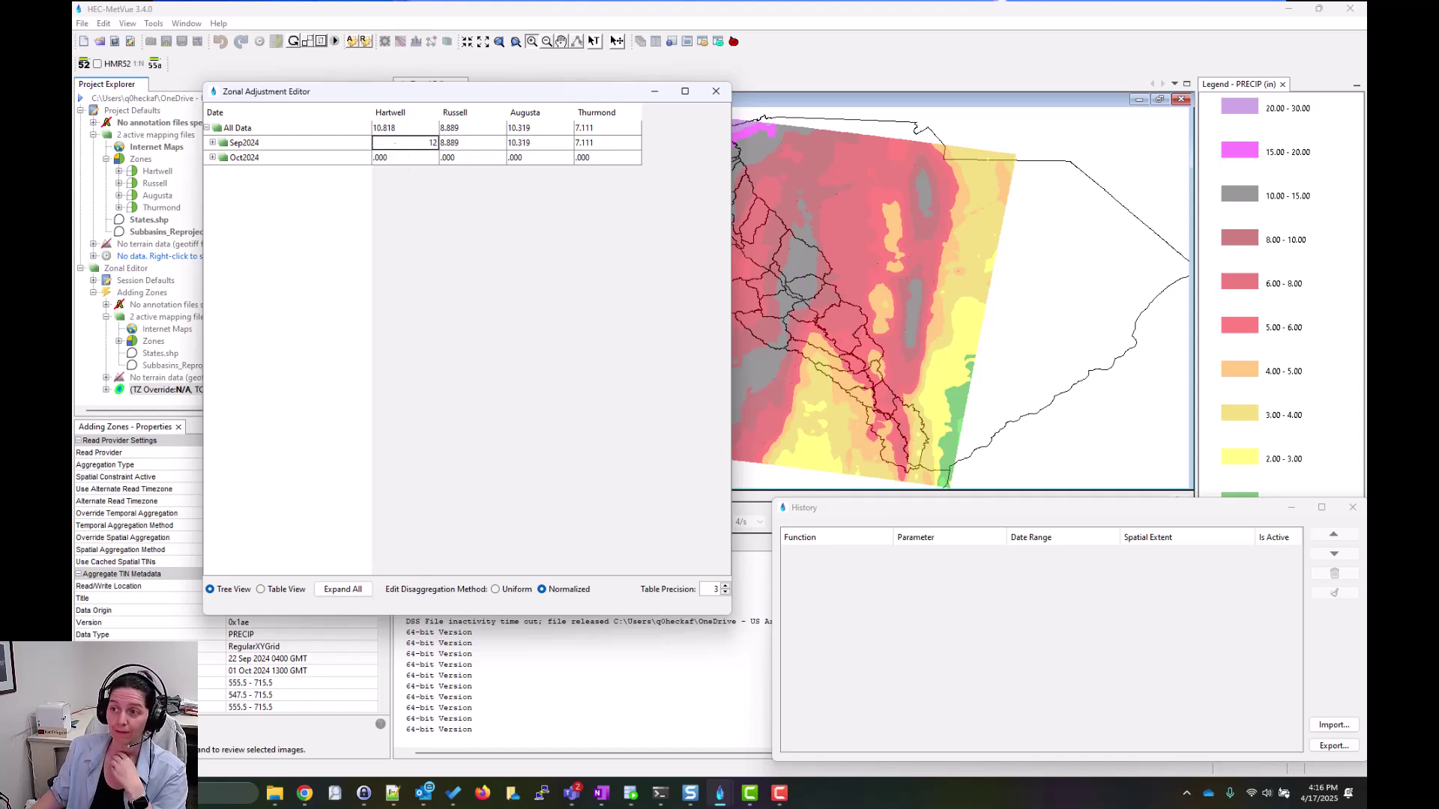
{"action": "left_click", "coordinate": [213, 142]}
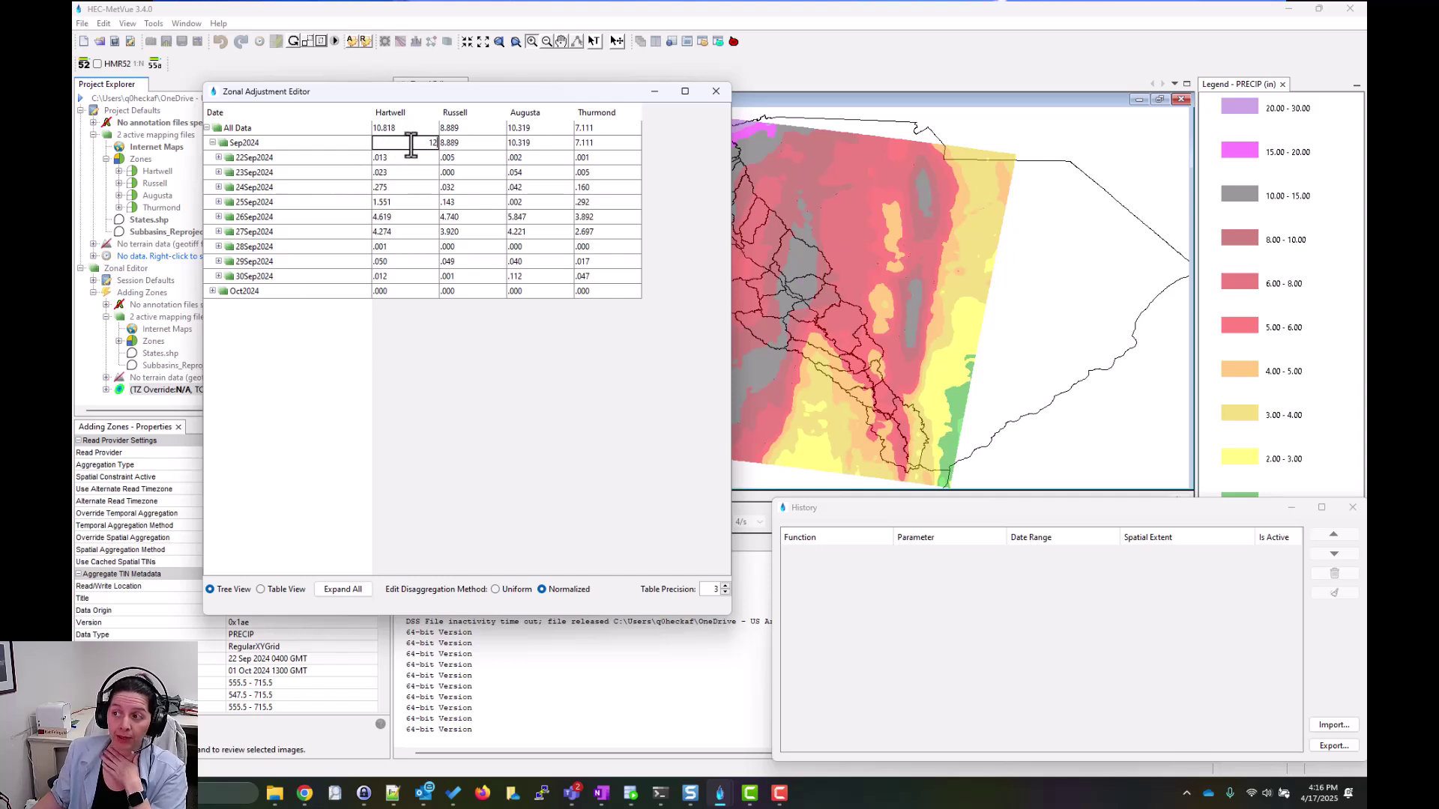
{"action": "key", "text": "BackSpace"}
{"action": "key", "text": "BackSpace"}
{"action": "type", "text": "12"}
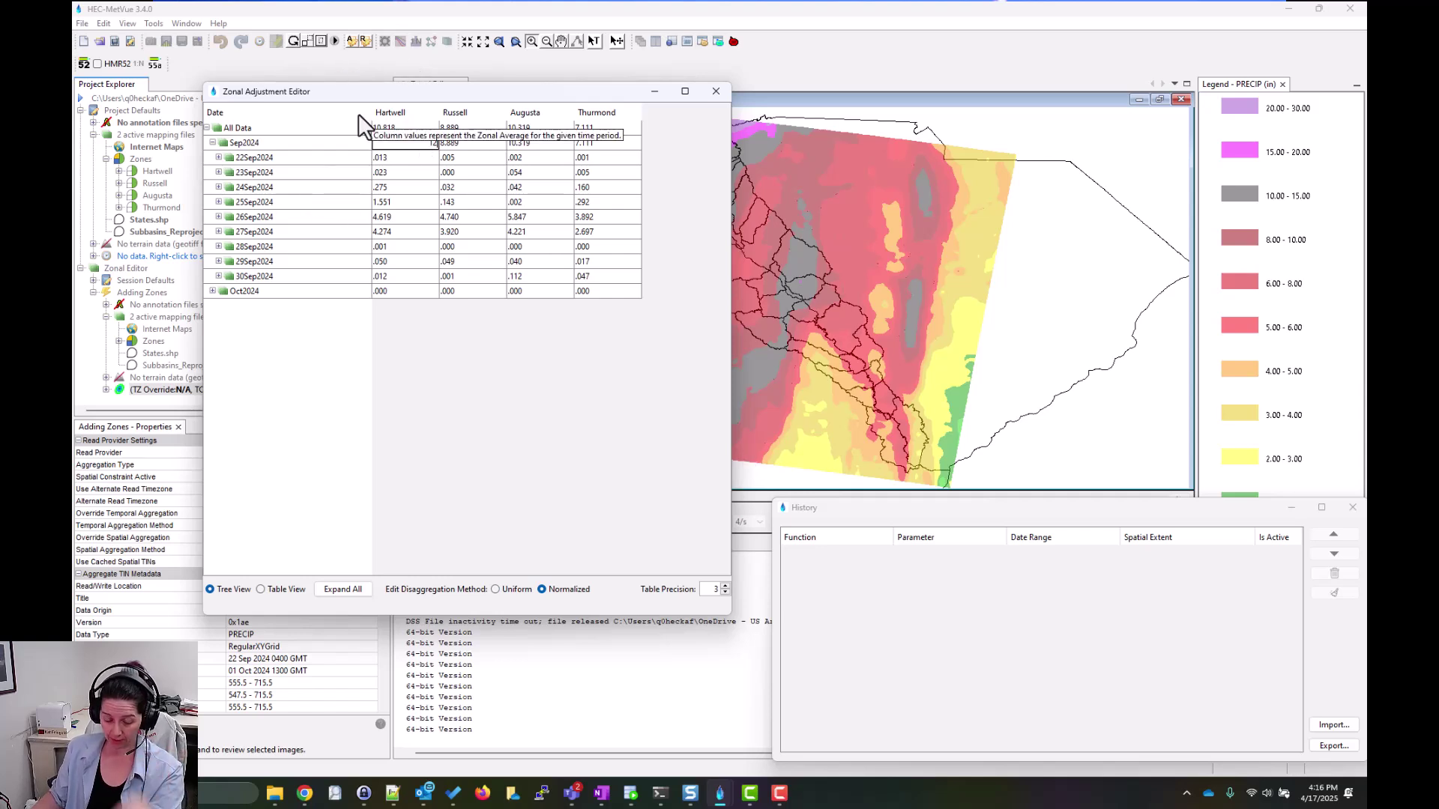
{"action": "key", "text": "Escape"}
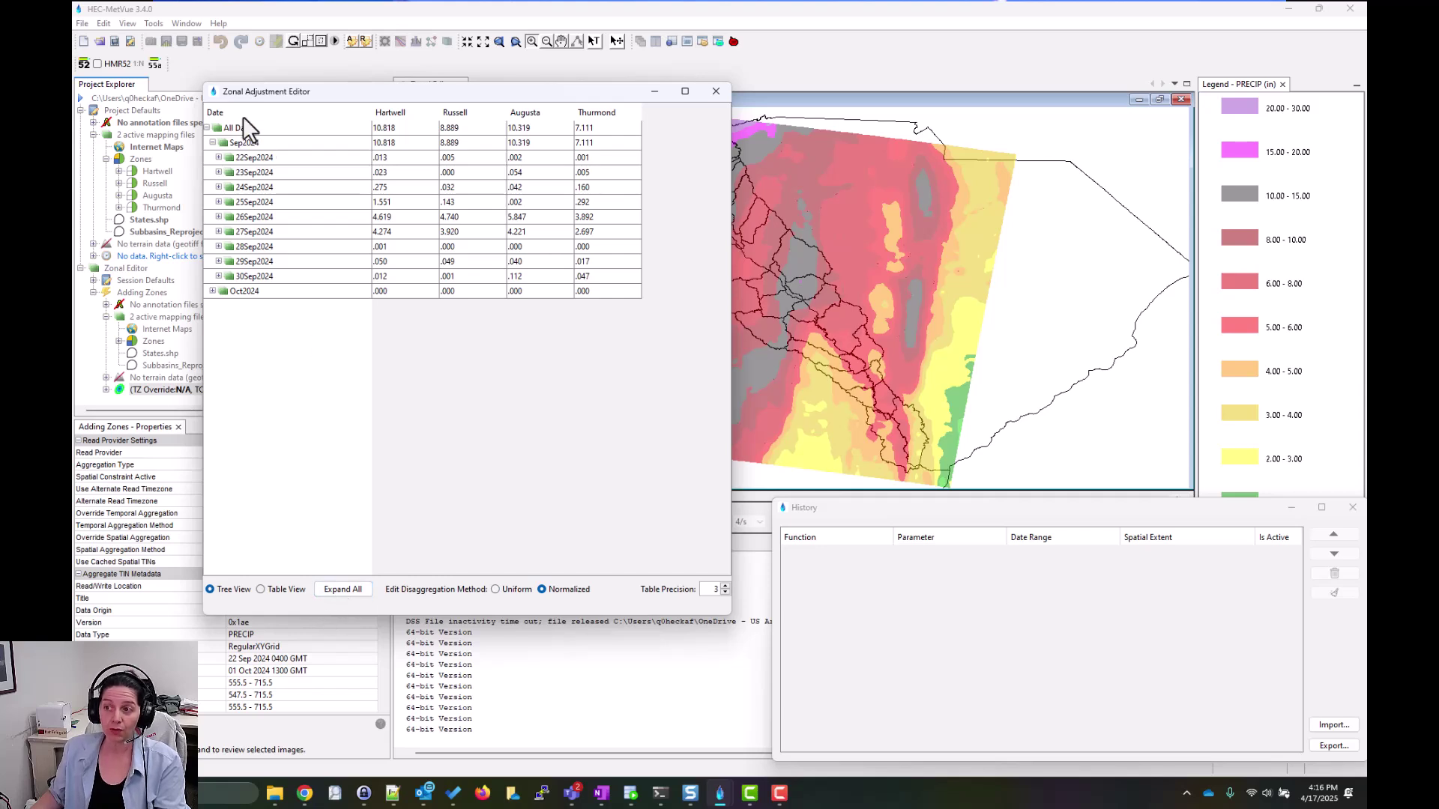
Inspect the hourly zonal averages under 22Sep2024, and collapse the day and the Sep2024 group again
{"action": "left_click", "coordinate": [219, 157]}
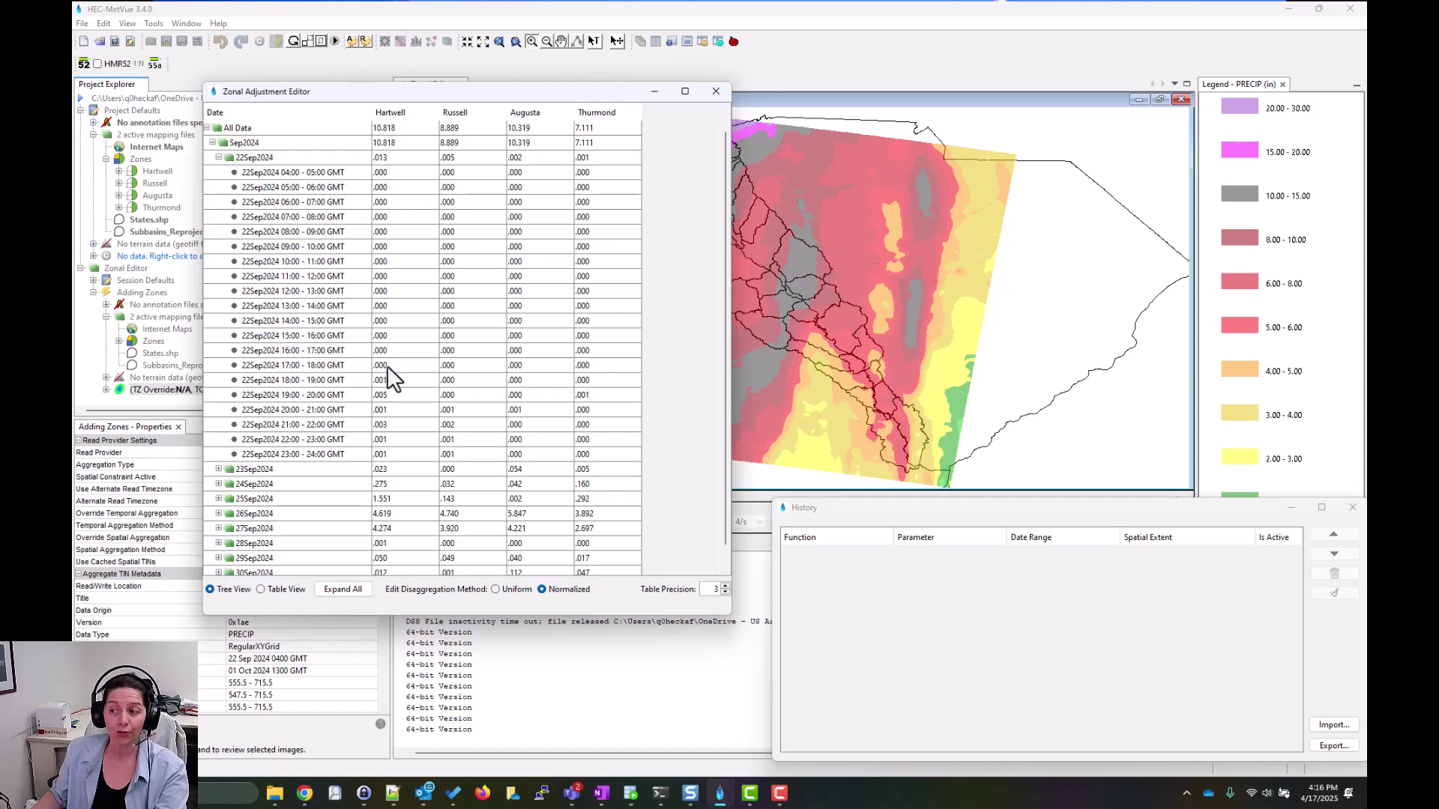
{"action": "left_click", "coordinate": [219, 158]}
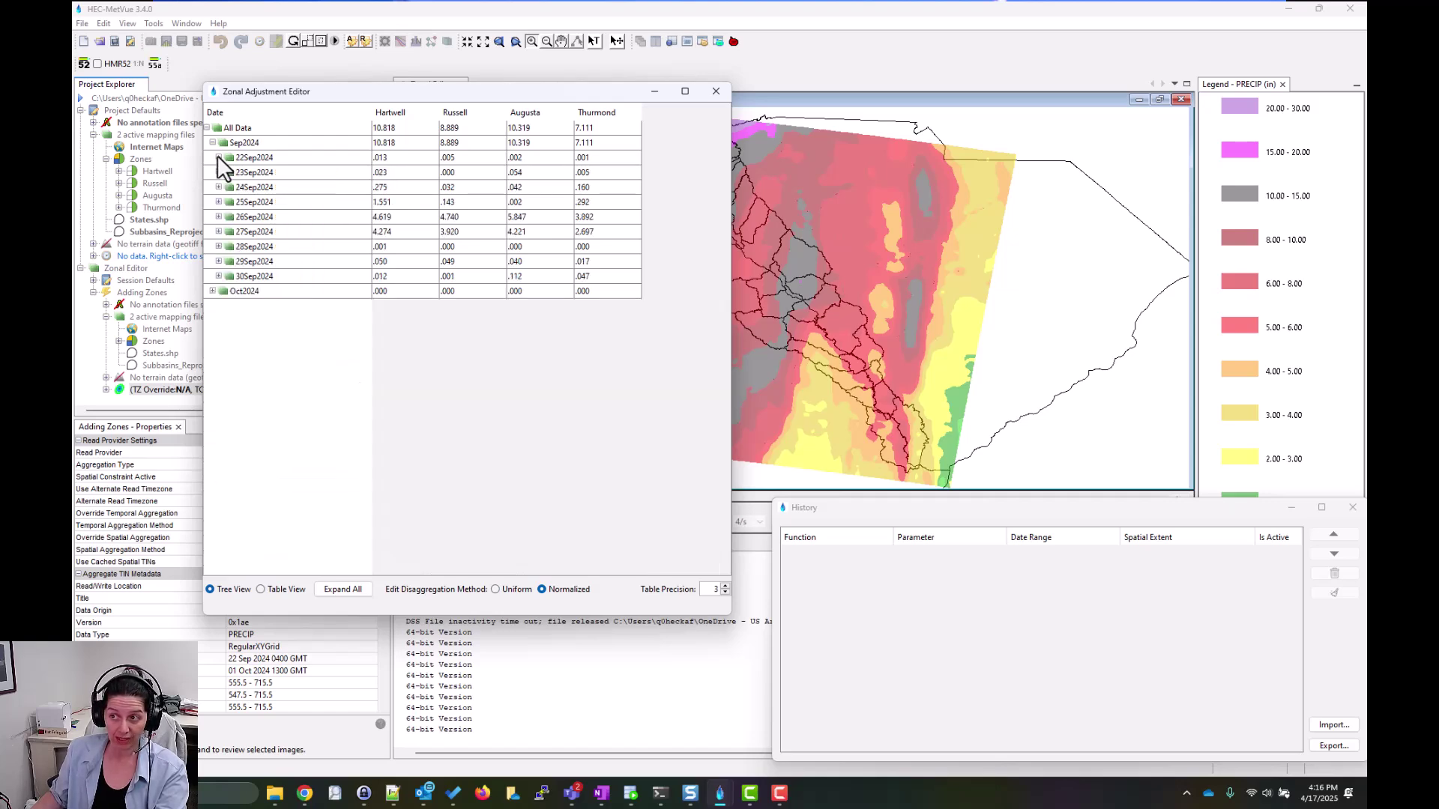
{"action": "left_click", "coordinate": [212, 142]}
Compare the hourly table view with the fully expanded tree view, and return to the tree showing only the months
{"action": "left_click", "coordinate": [261, 589]}
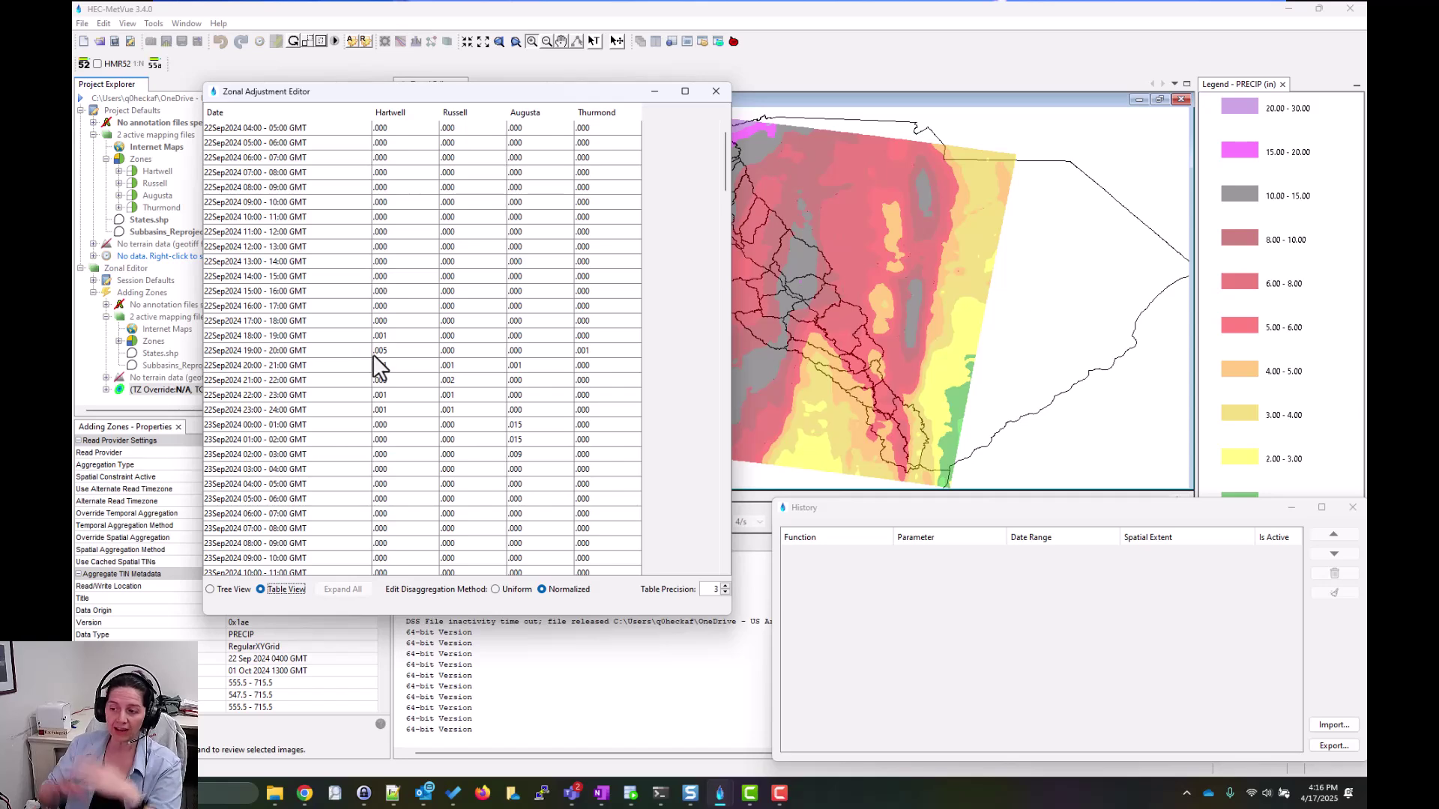
{"action": "left_click", "coordinate": [210, 589]}
{"action": "left_click", "coordinate": [352, 591]}
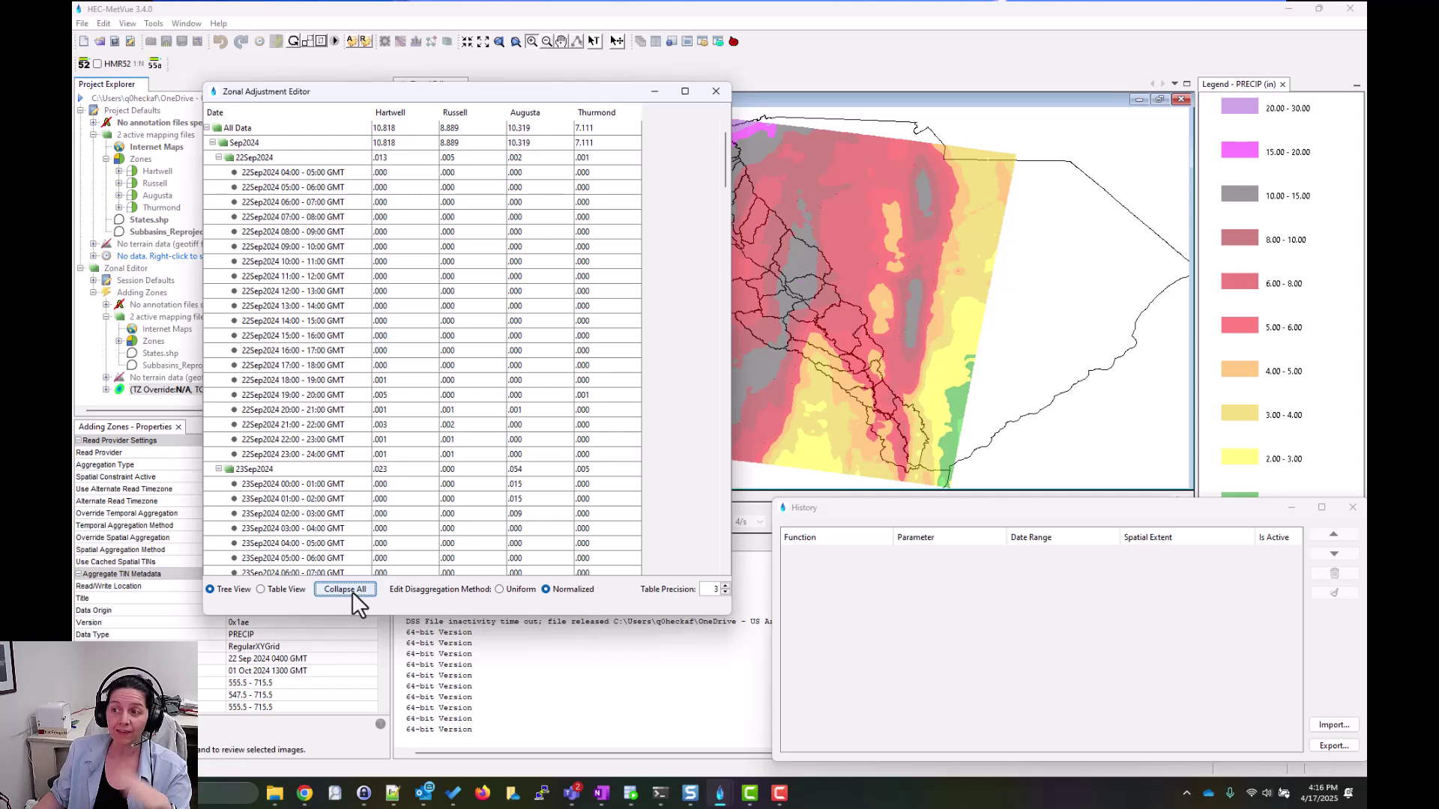
{"action": "left_click", "coordinate": [352, 592]}
{"action": "left_click", "coordinate": [260, 589]}
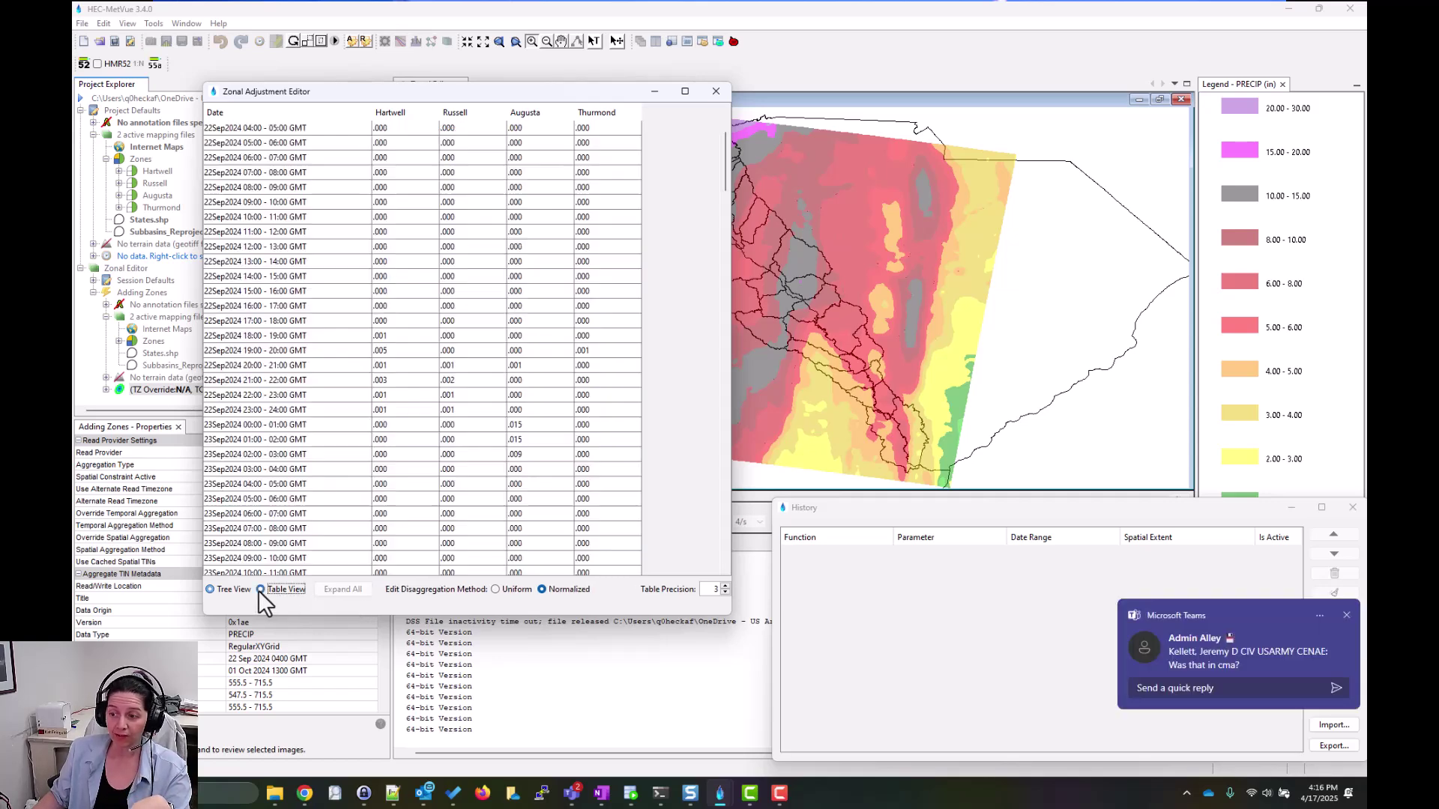
{"action": "left_click", "coordinate": [210, 589]}
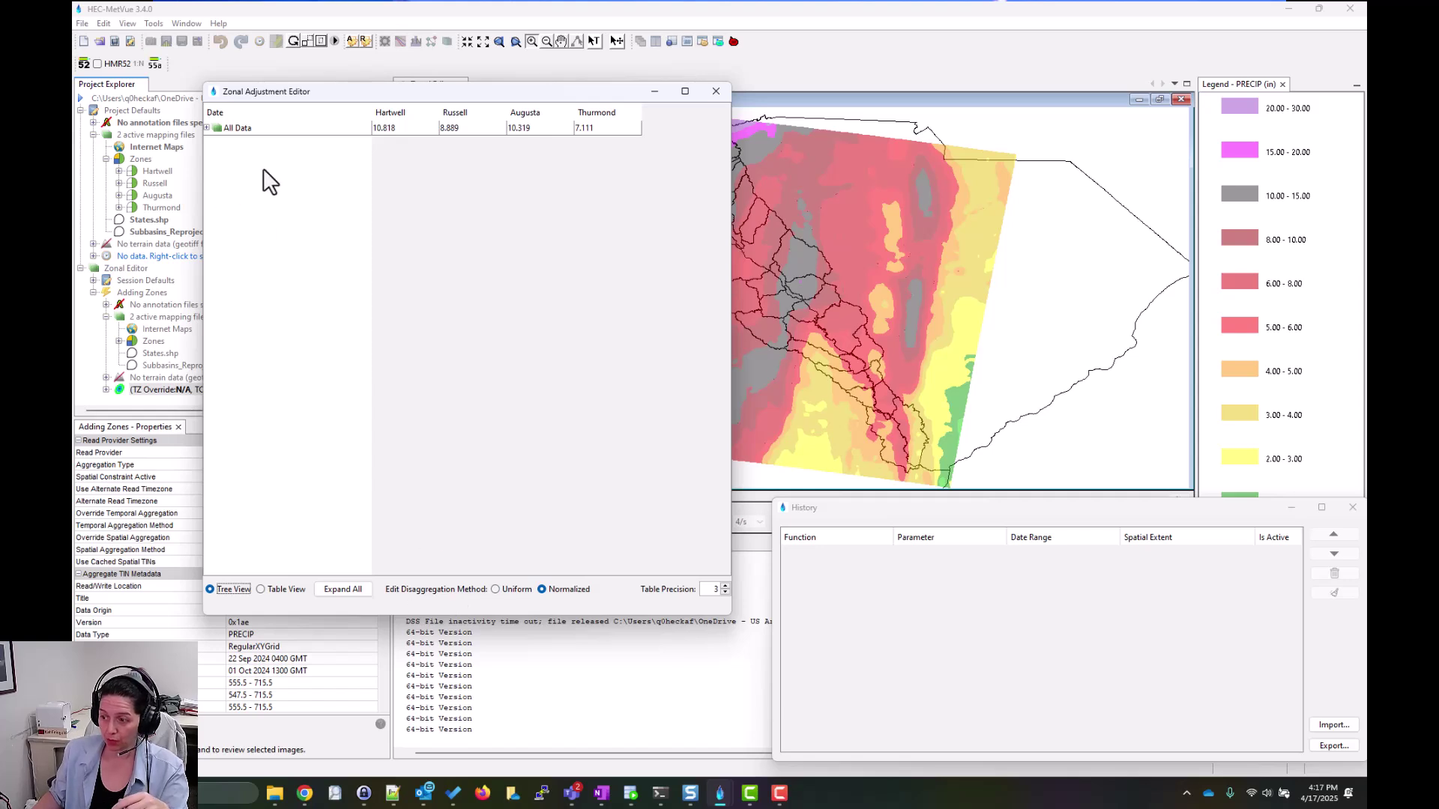
{"action": "left_click", "coordinate": [207, 127]}
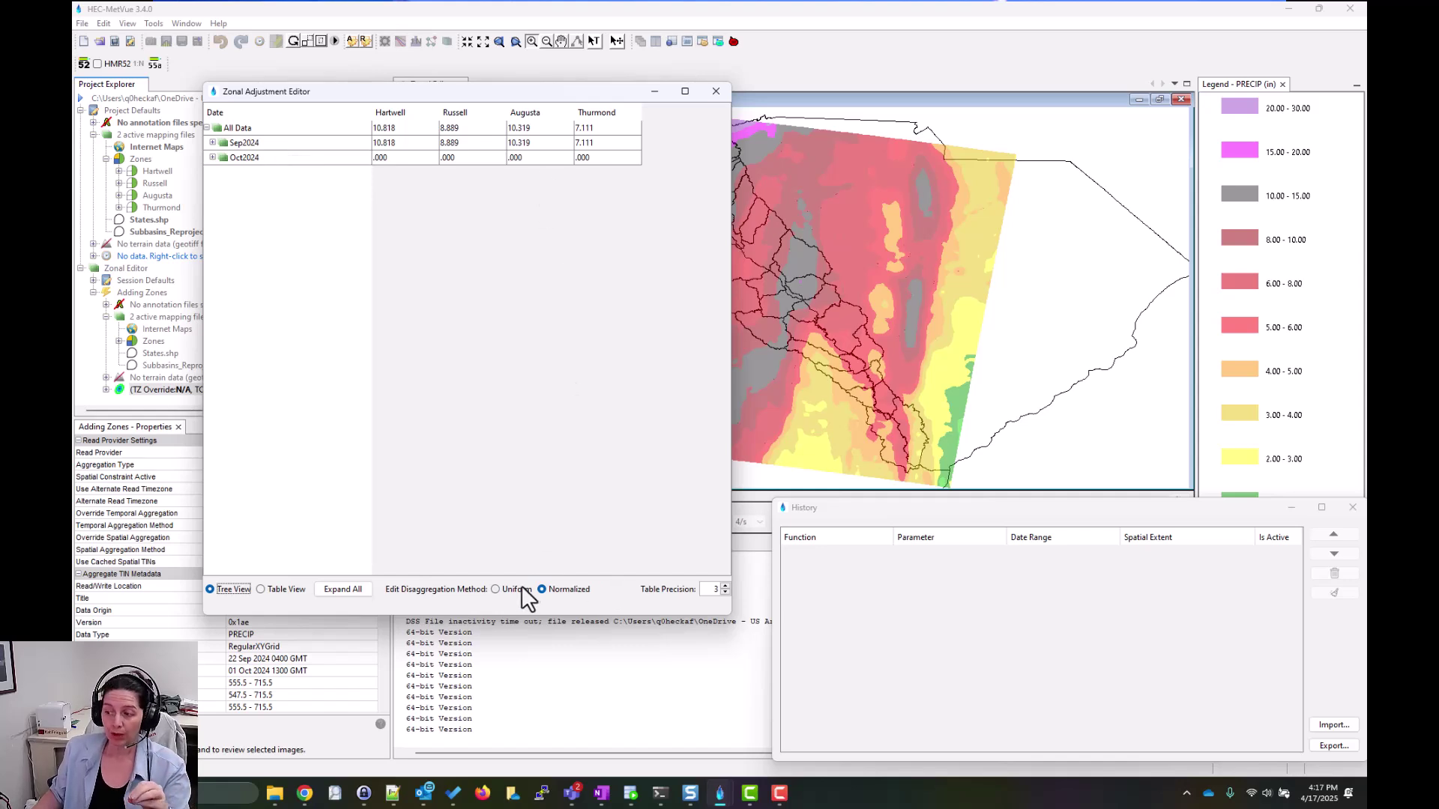
Set Hartwell's 22Sep2024 average to .25 with Uniform disaggregation, and delete the Set Z Value edit from the history
{"action": "left_click", "coordinate": [498, 588]}
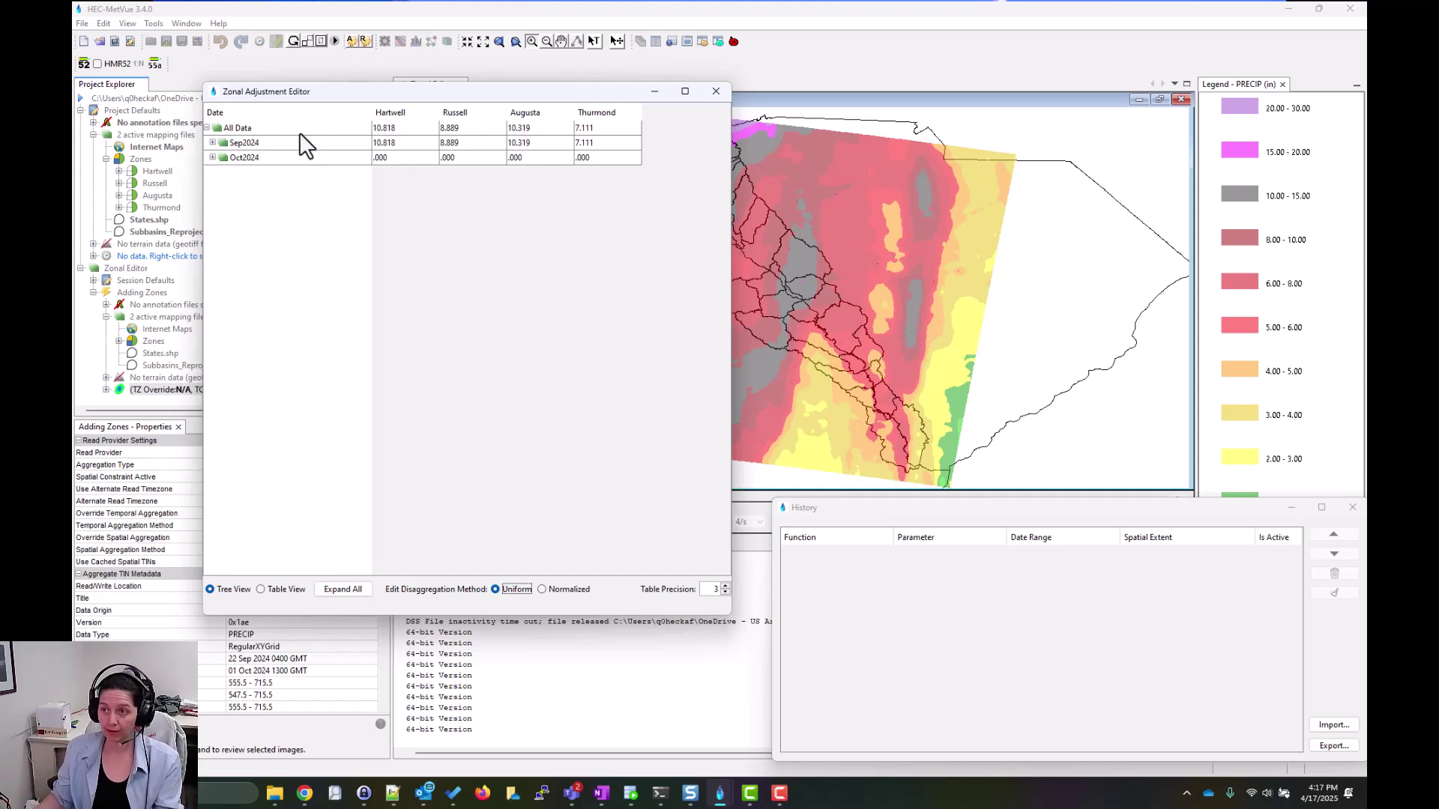
{"action": "left_click", "coordinate": [213, 142]}
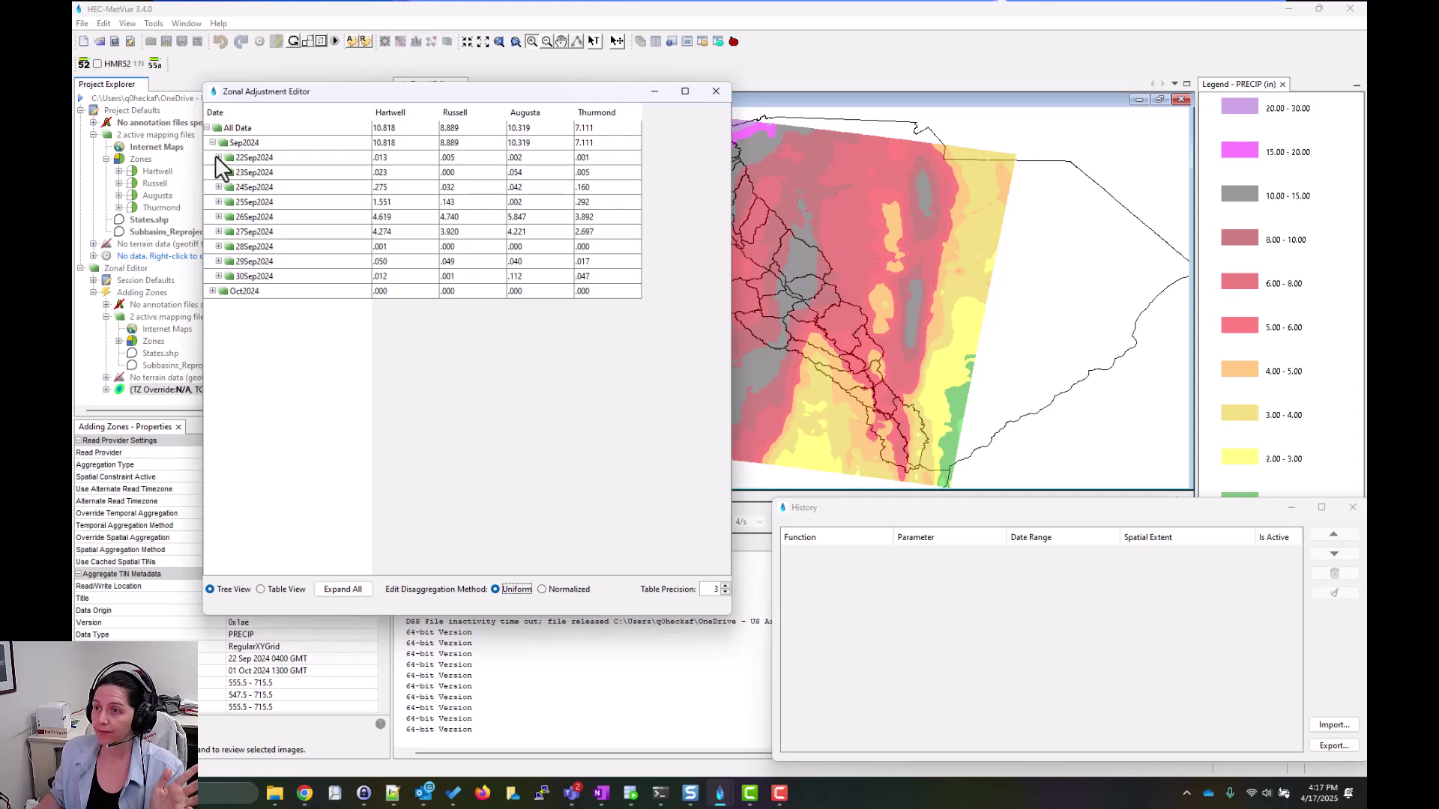
{"action": "left_click", "coordinate": [217, 157]}
{"action": "left_click", "coordinate": [402, 156]}
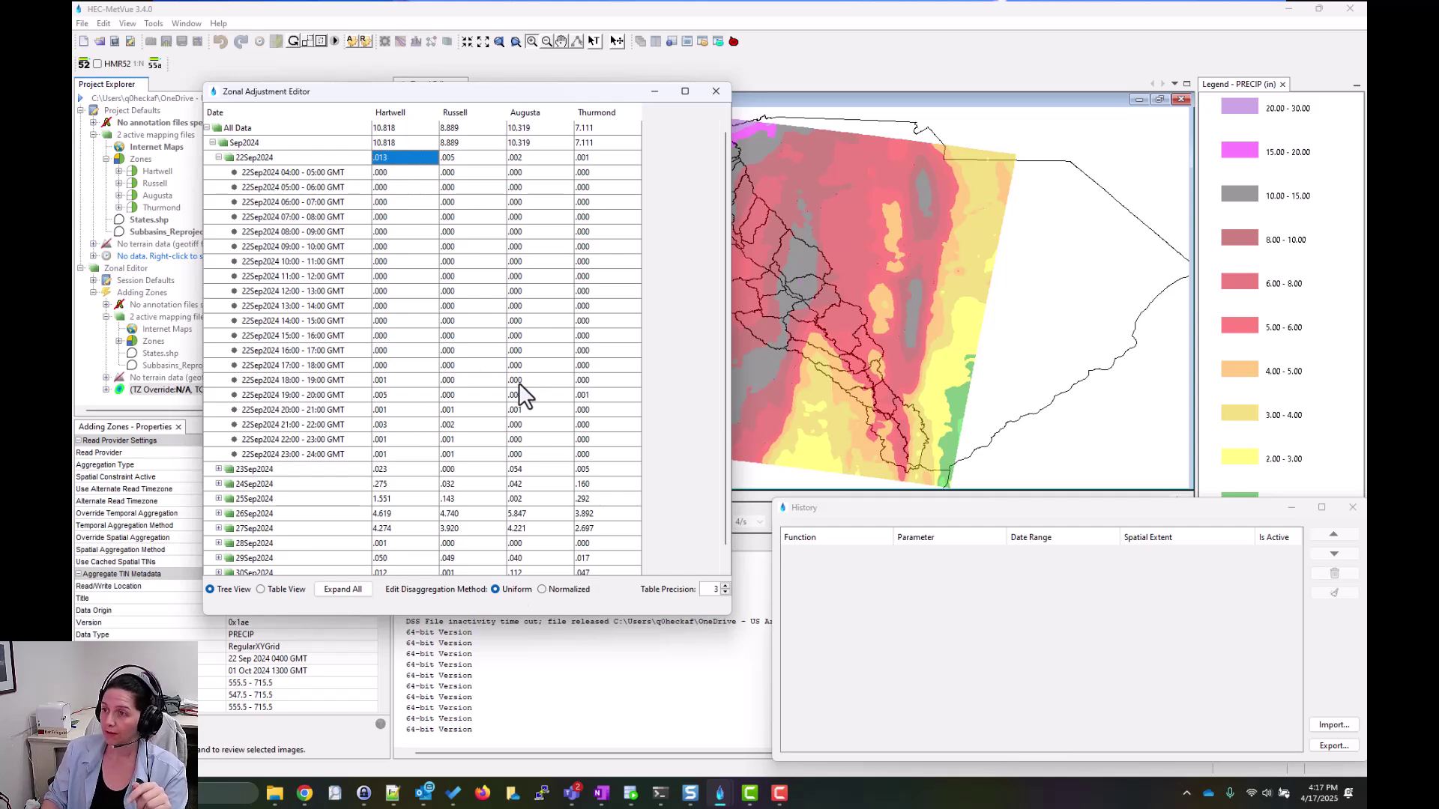
{"action": "type", "text": ".25"}
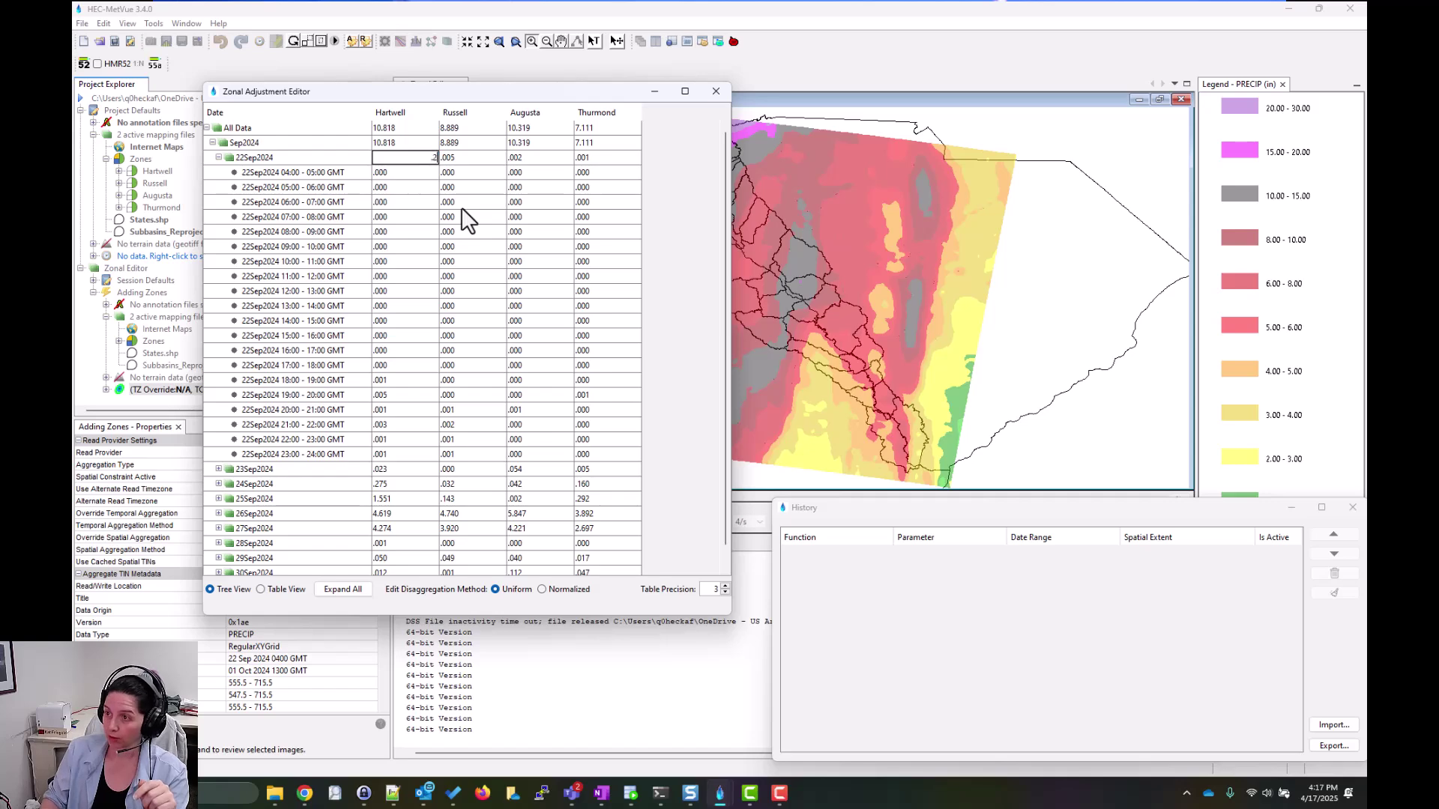
{"action": "key", "text": "Return"}
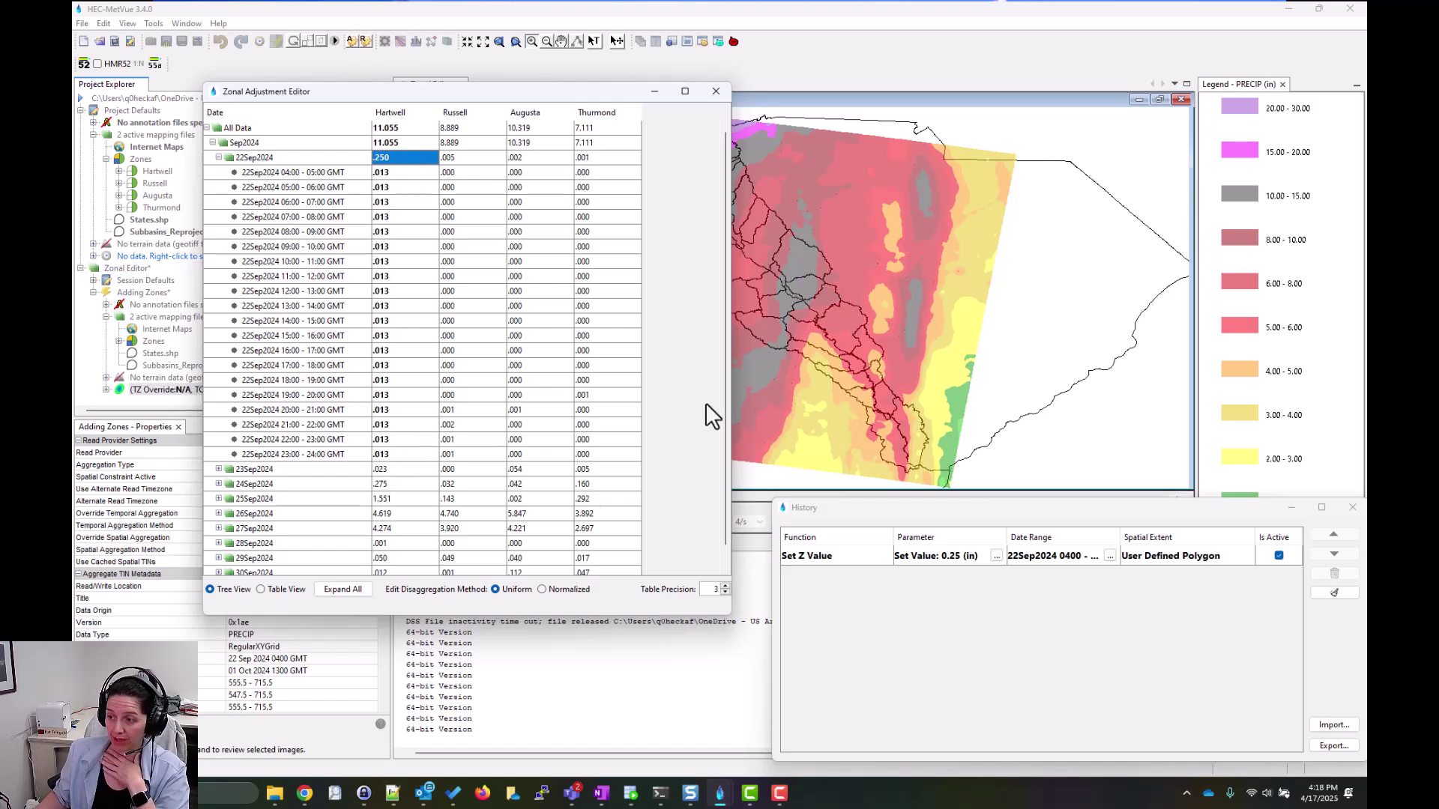
{"action": "left_click", "coordinate": [1177, 557]}
{"action": "left_click", "coordinate": [1333, 572]}
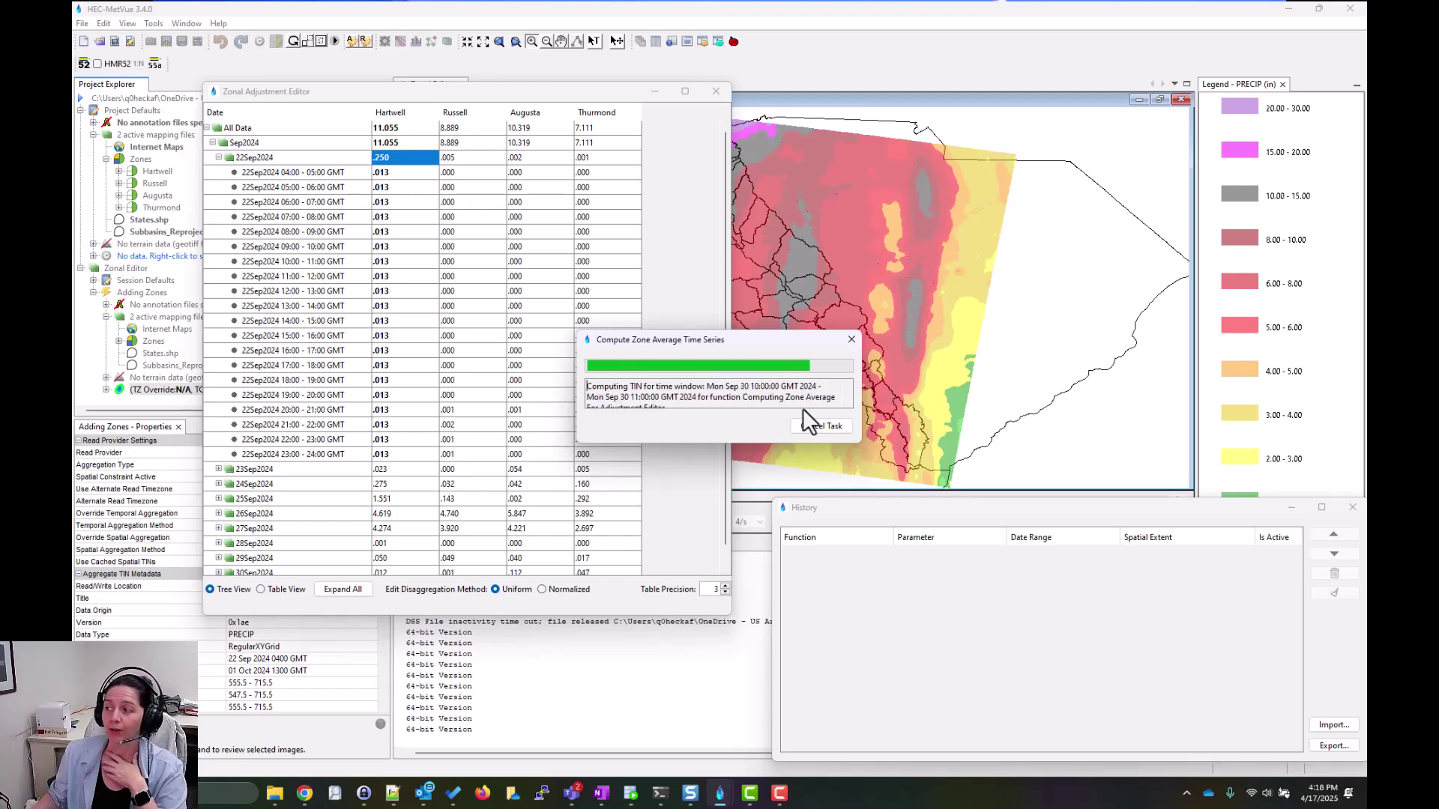
Set Hartwell's 22Sep2024 average to .25 with Normalized disaggregation, and delete the Multiply Z Value edit from the history
{"action": "left_click", "coordinate": [555, 590]}
{"action": "left_click", "coordinate": [399, 160]}
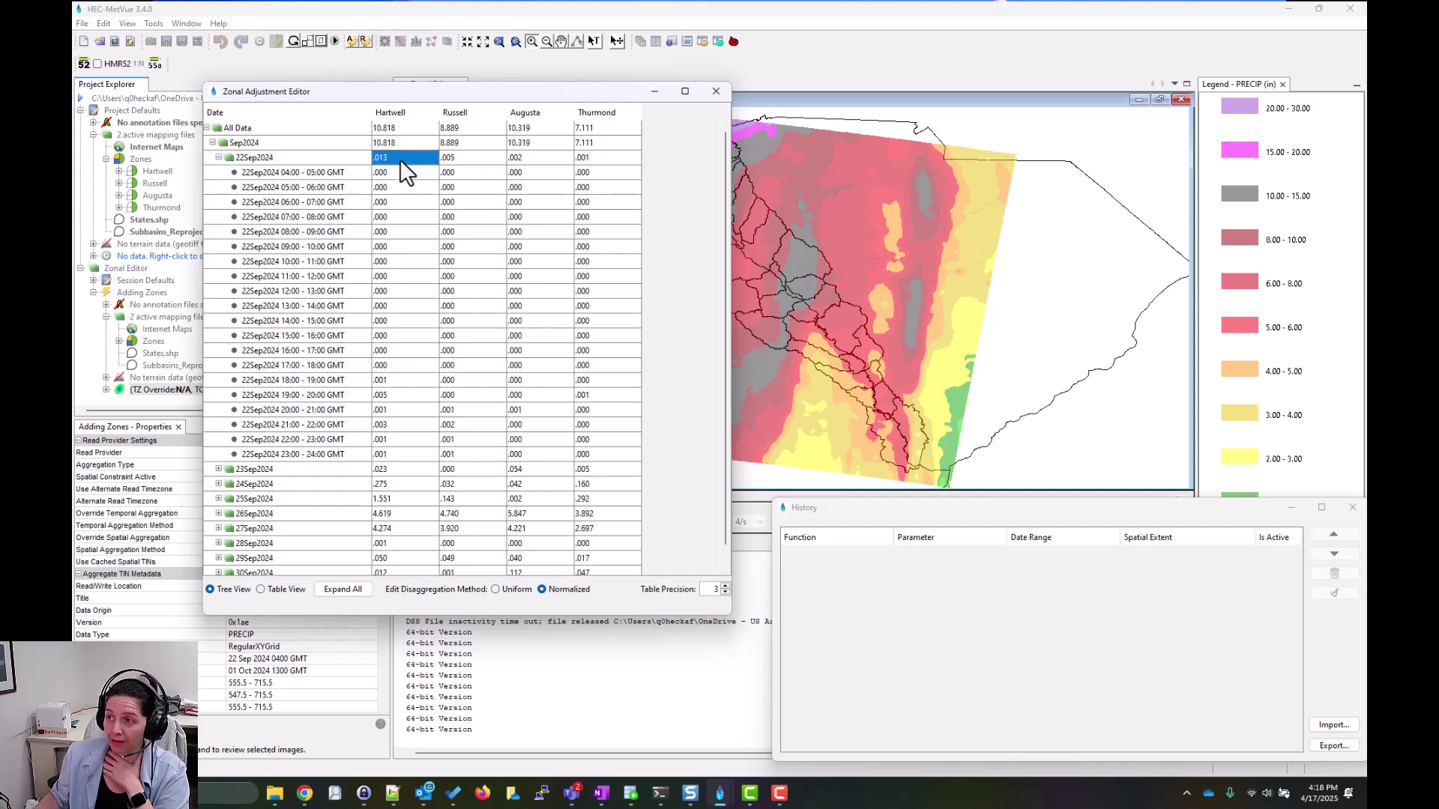
{"action": "type", "text": ".25"}
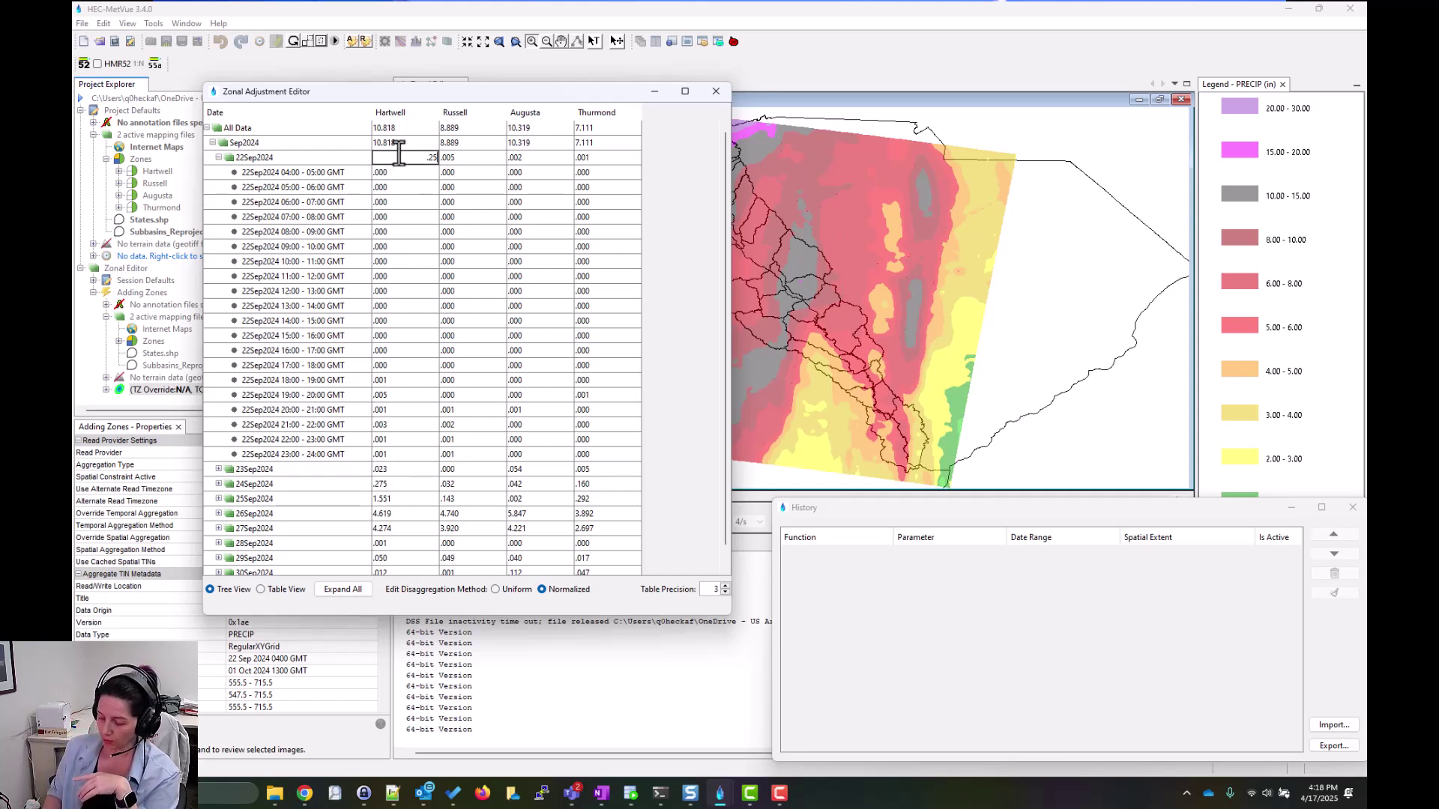
{"action": "key", "text": "Return"}
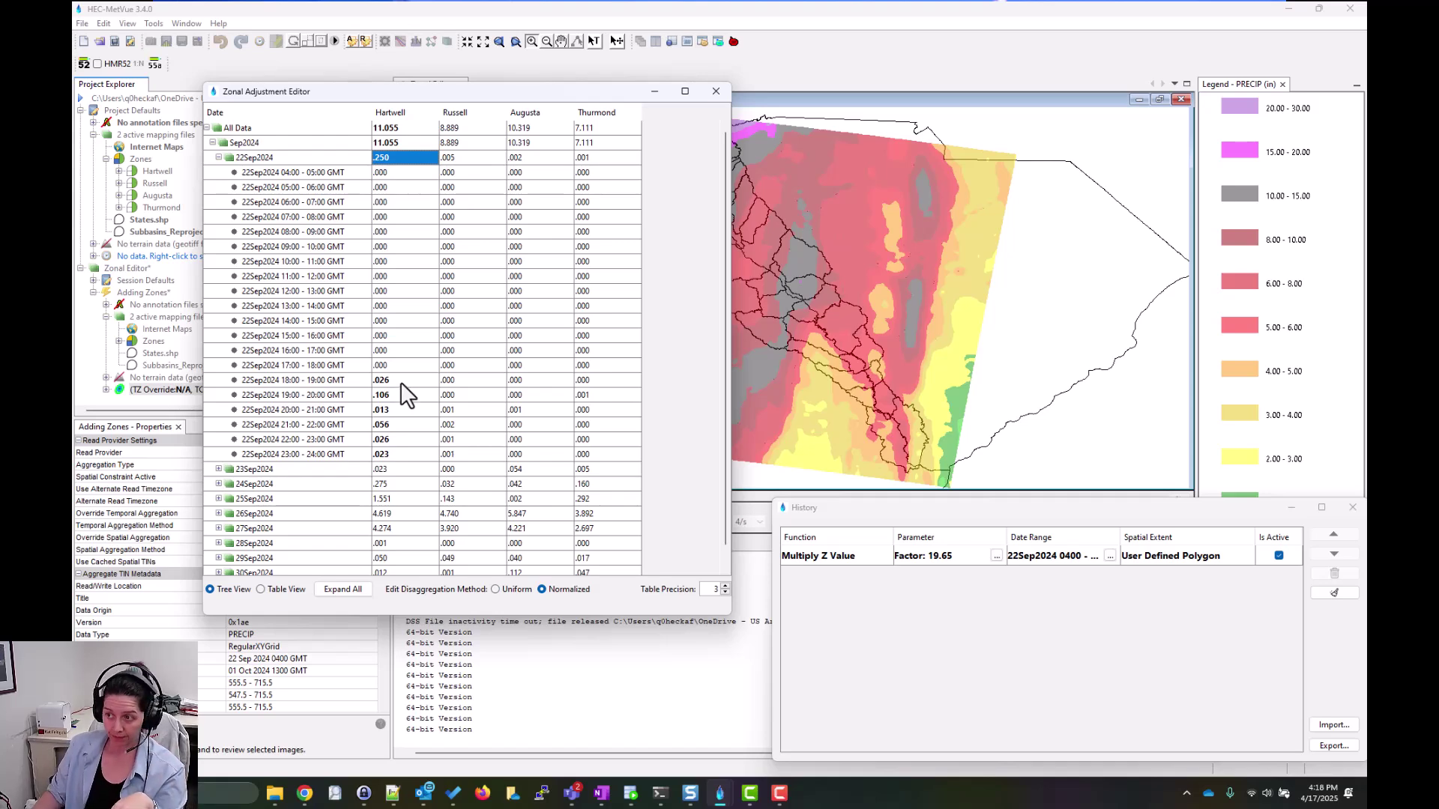
{"action": "left_click", "coordinate": [817, 555]}
{"action": "left_click", "coordinate": [1333, 574]}
Set the Sep2024 averages of the Hartwell, Russell and Thurmond zones to 12 with Normalized disaggregation
{"action": "left_click", "coordinate": [409, 142]}
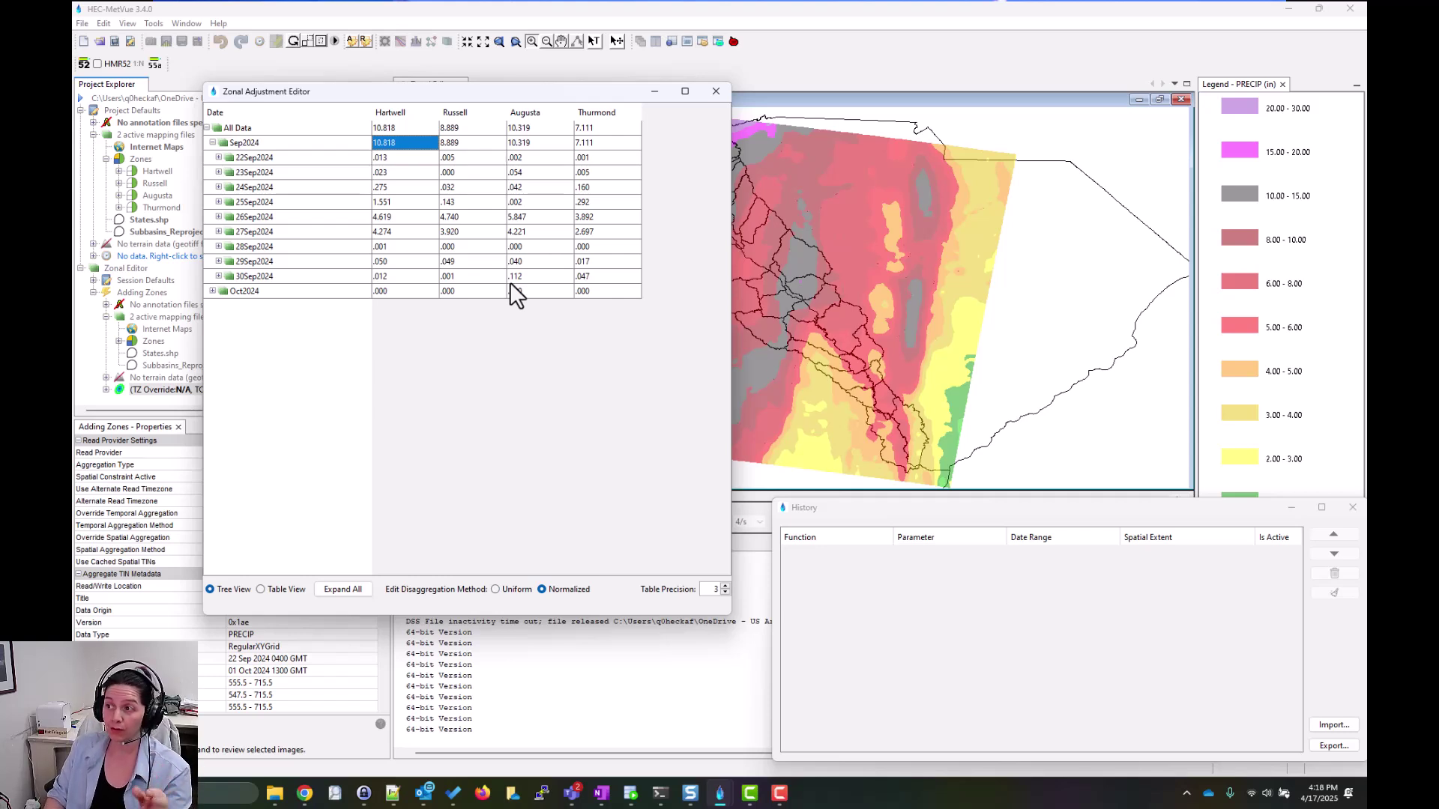
{"action": "type", "text": "12"}
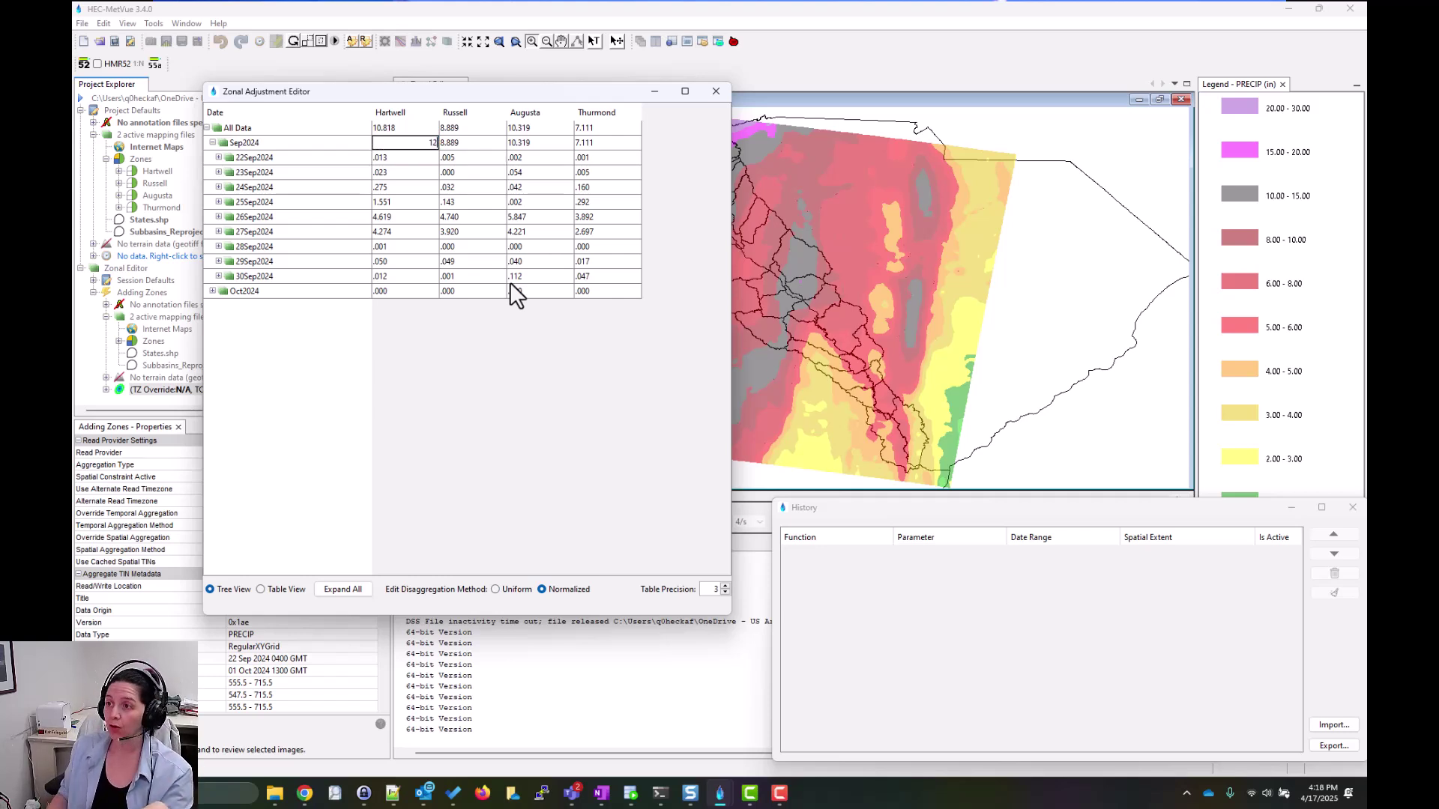
{"action": "key", "text": "Return"}
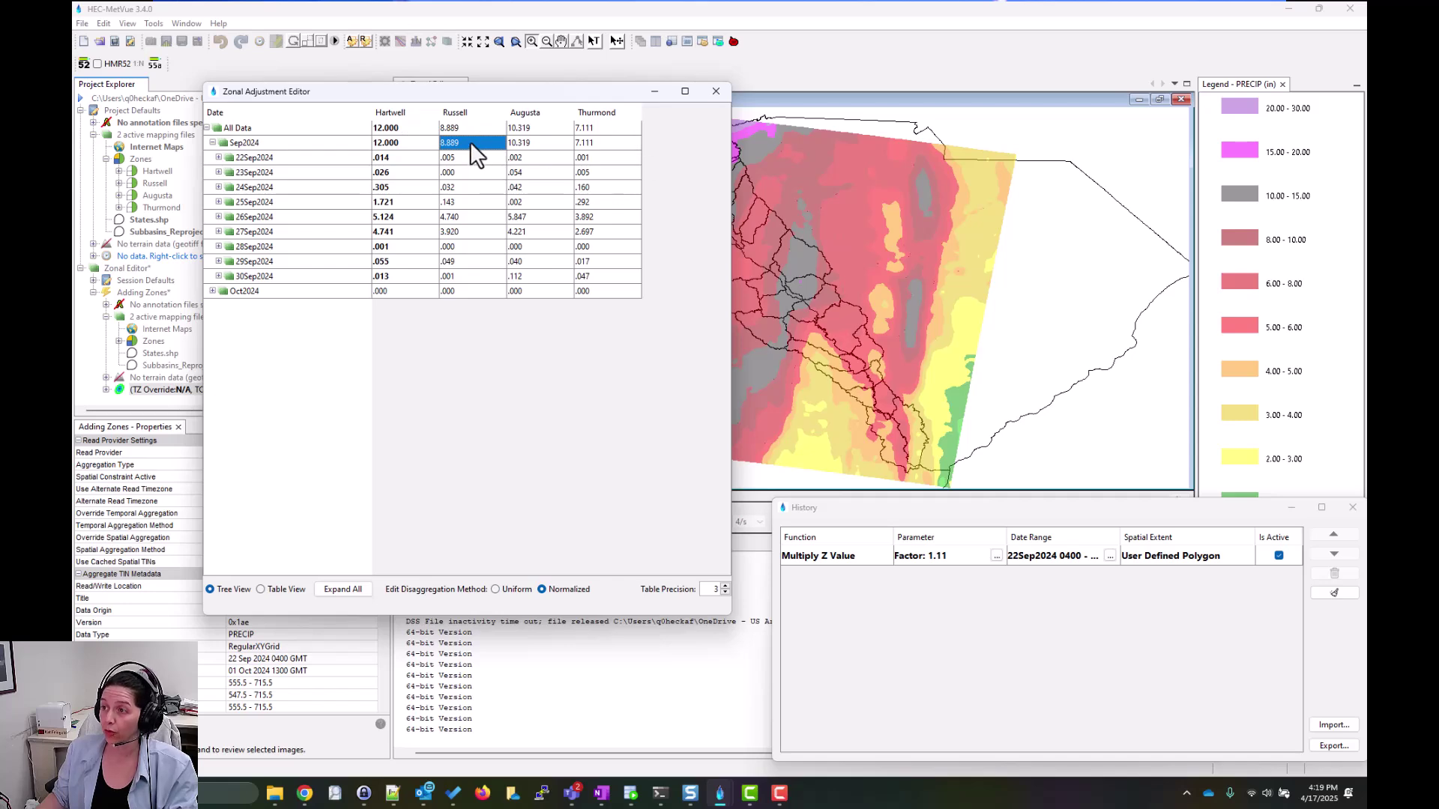
{"action": "type", "text": "12"}
{"action": "key", "text": "Return"}
{"action": "key", "text": "Right"}
{"action": "key", "text": "Right"}
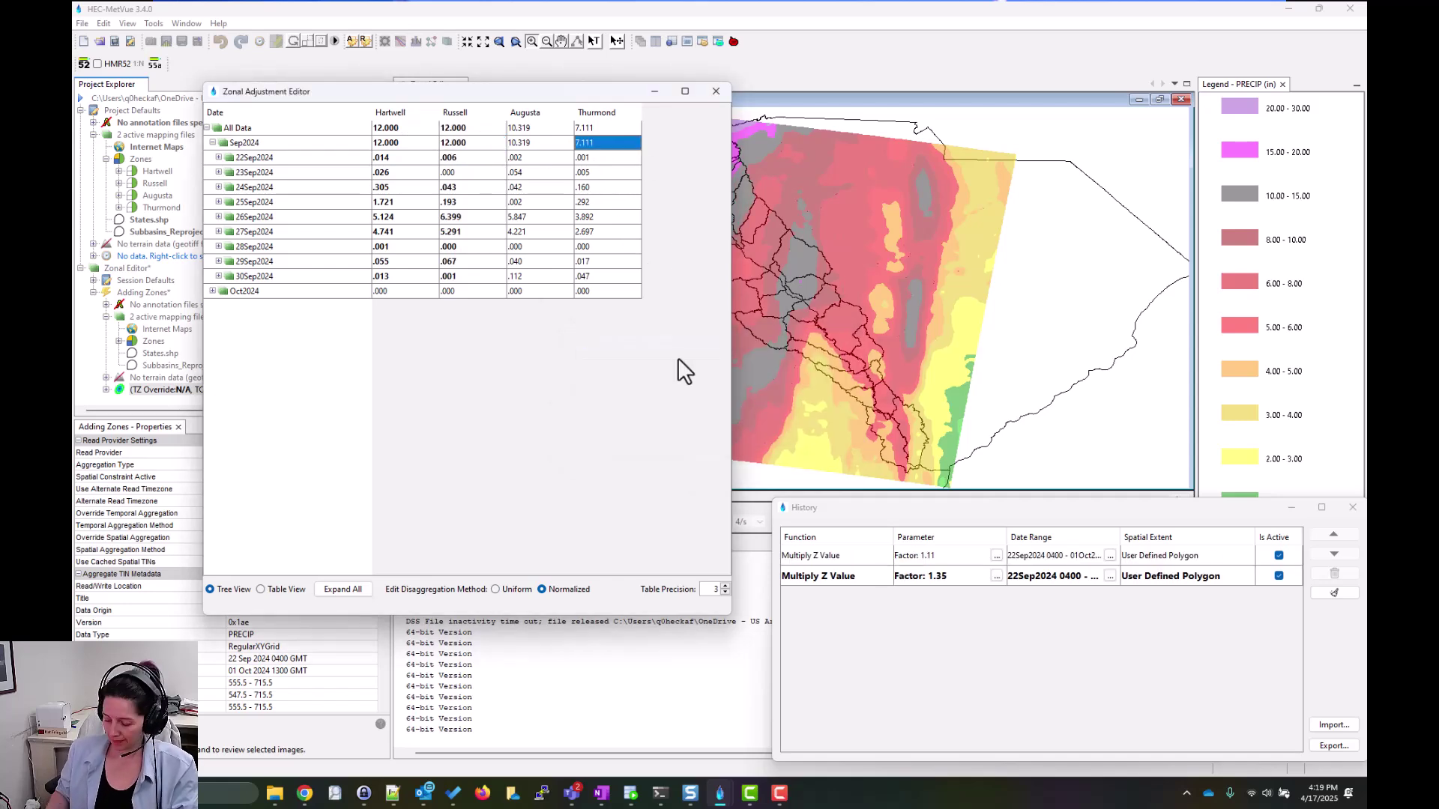
{"action": "type", "text": "12"}
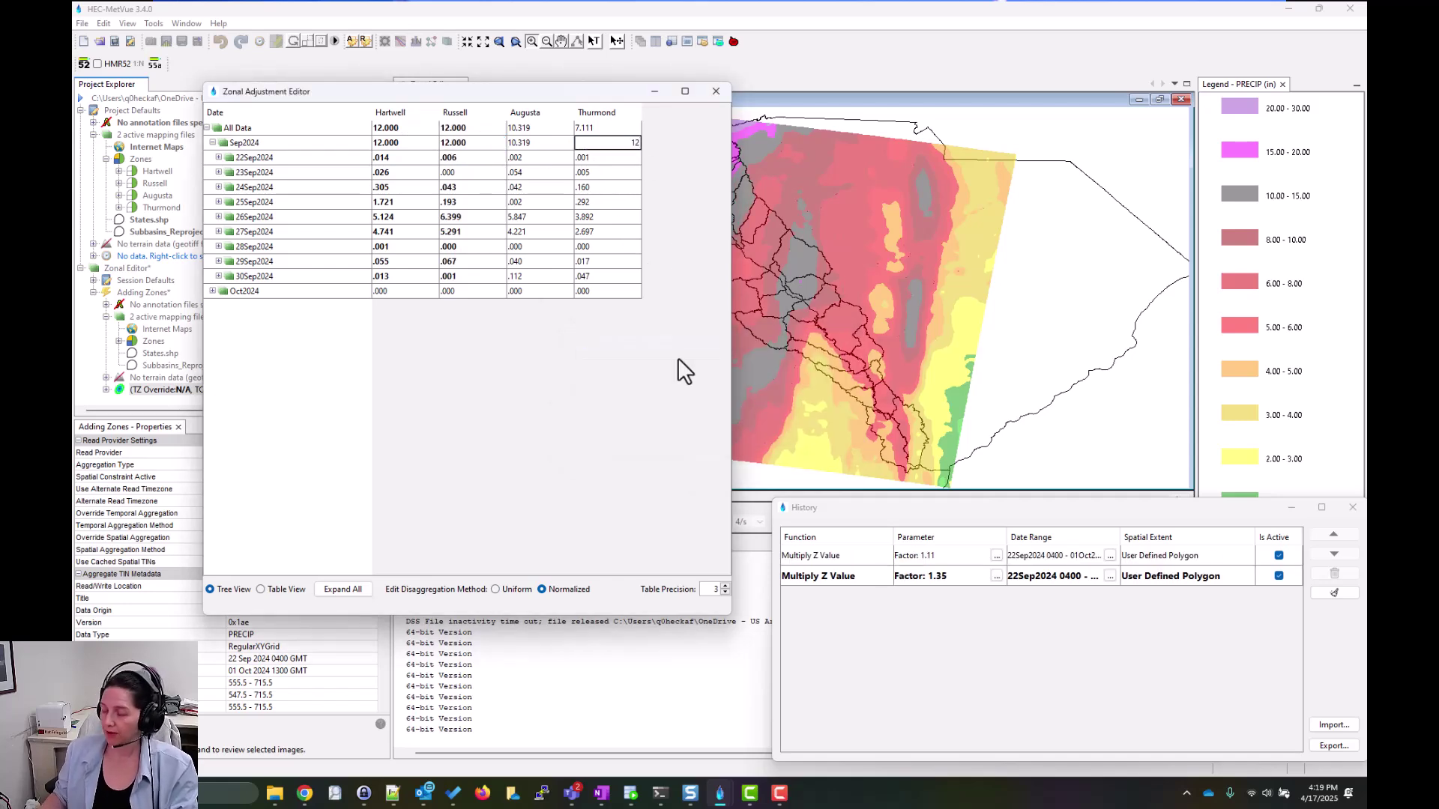
{"action": "key", "text": "Return"}
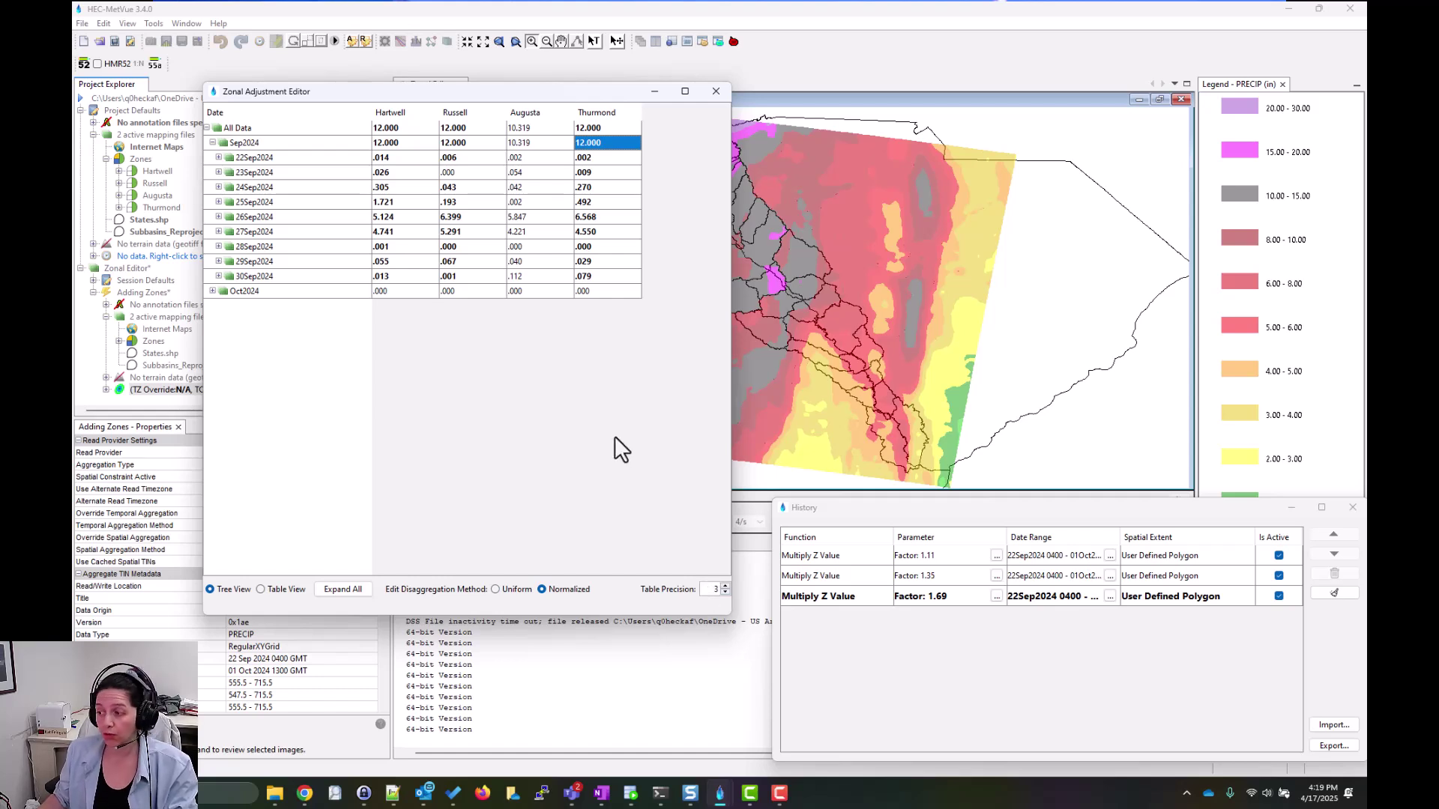
Set the Augusta zone's Sep2024 average to 10
{"action": "left_click", "coordinate": [549, 128]}
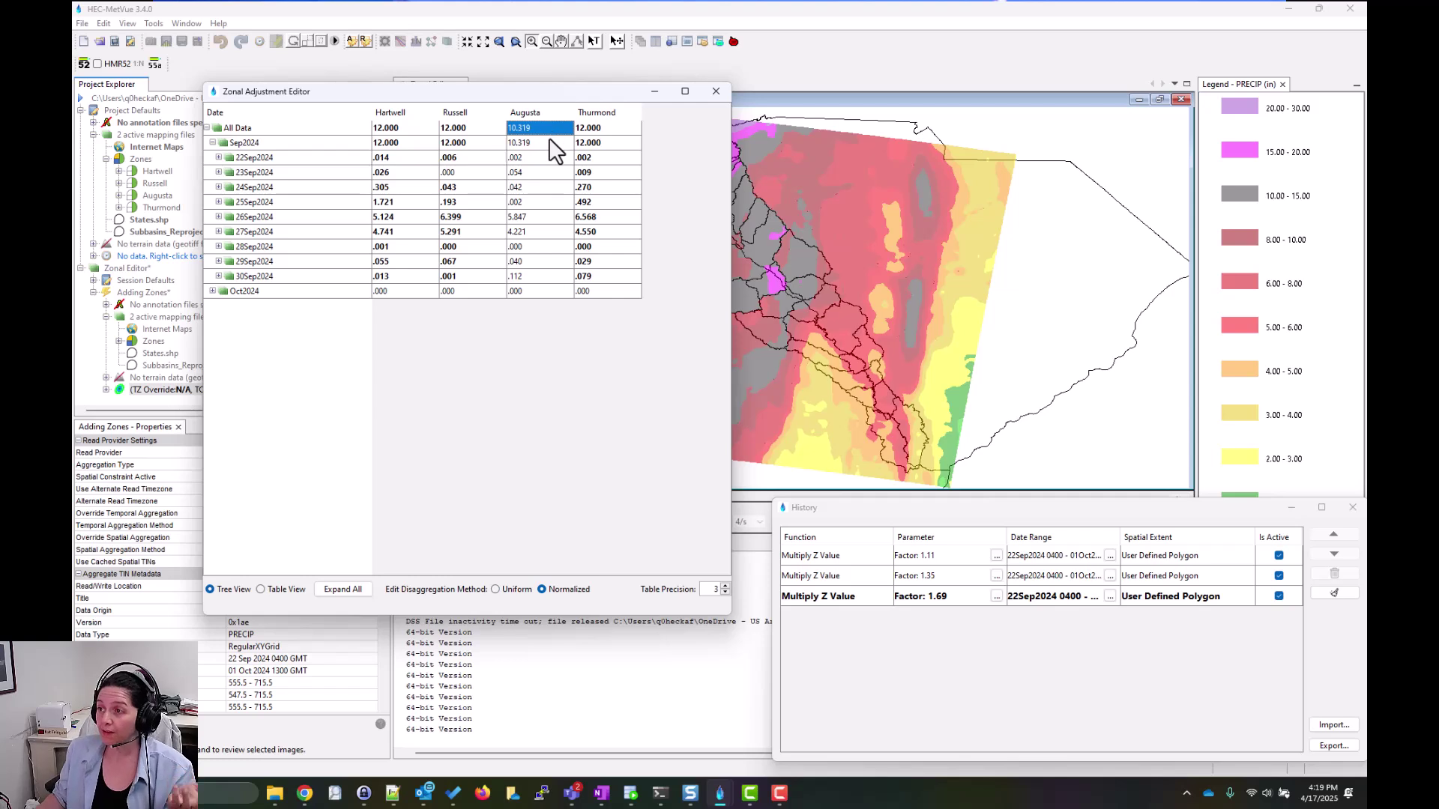
{"action": "type", "text": "10"}
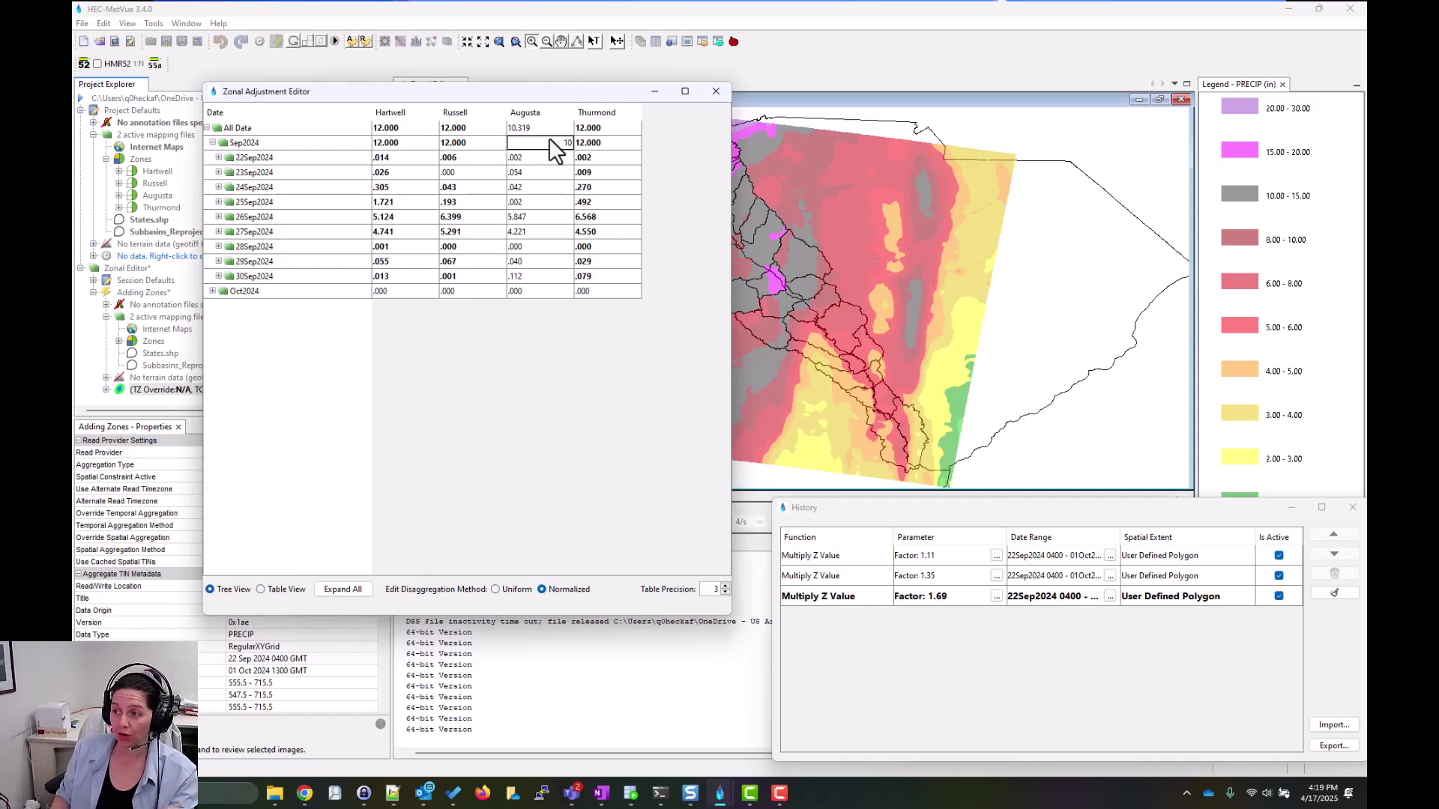
{"action": "key", "text": "Return"}
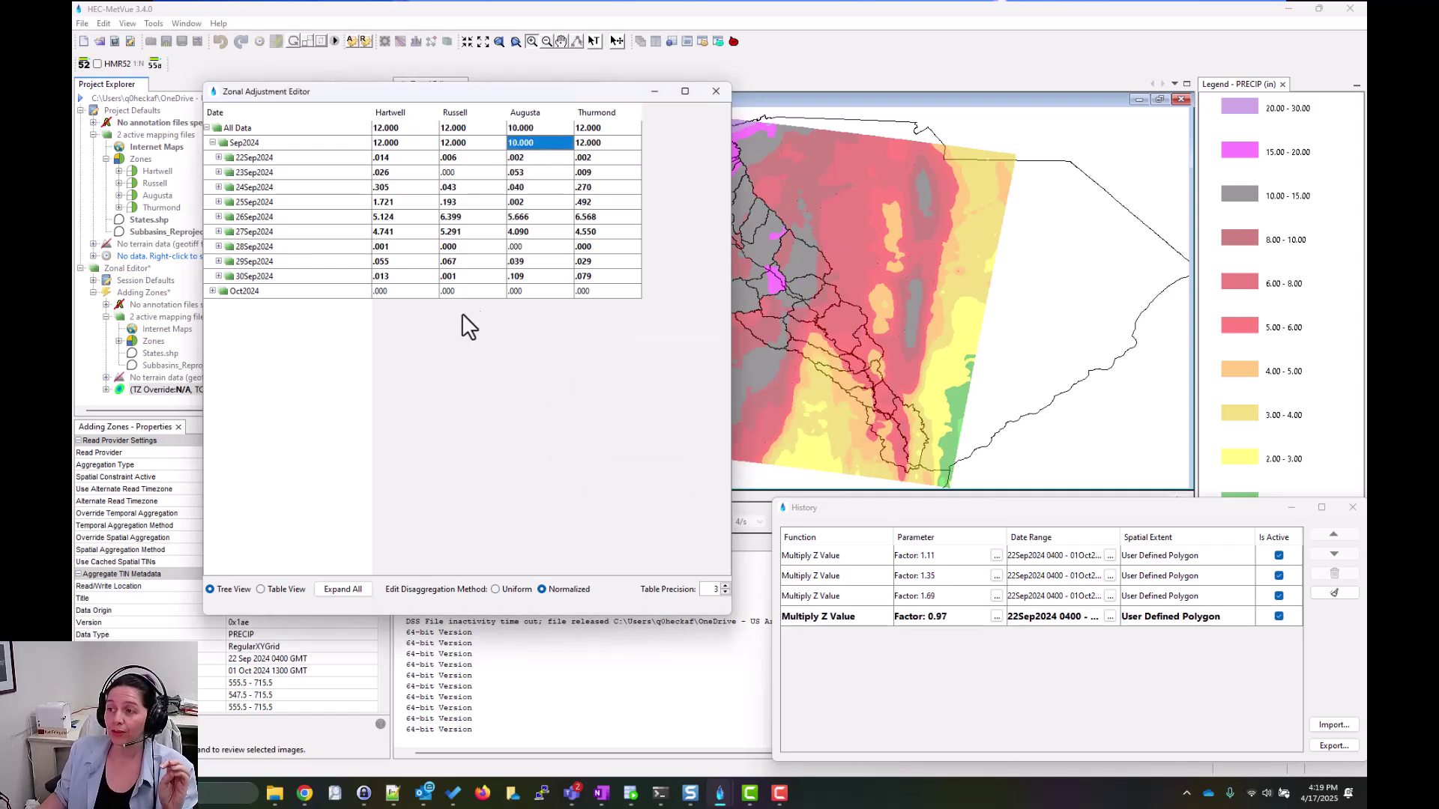
{"action": "left_click", "coordinate": [401, 127]}
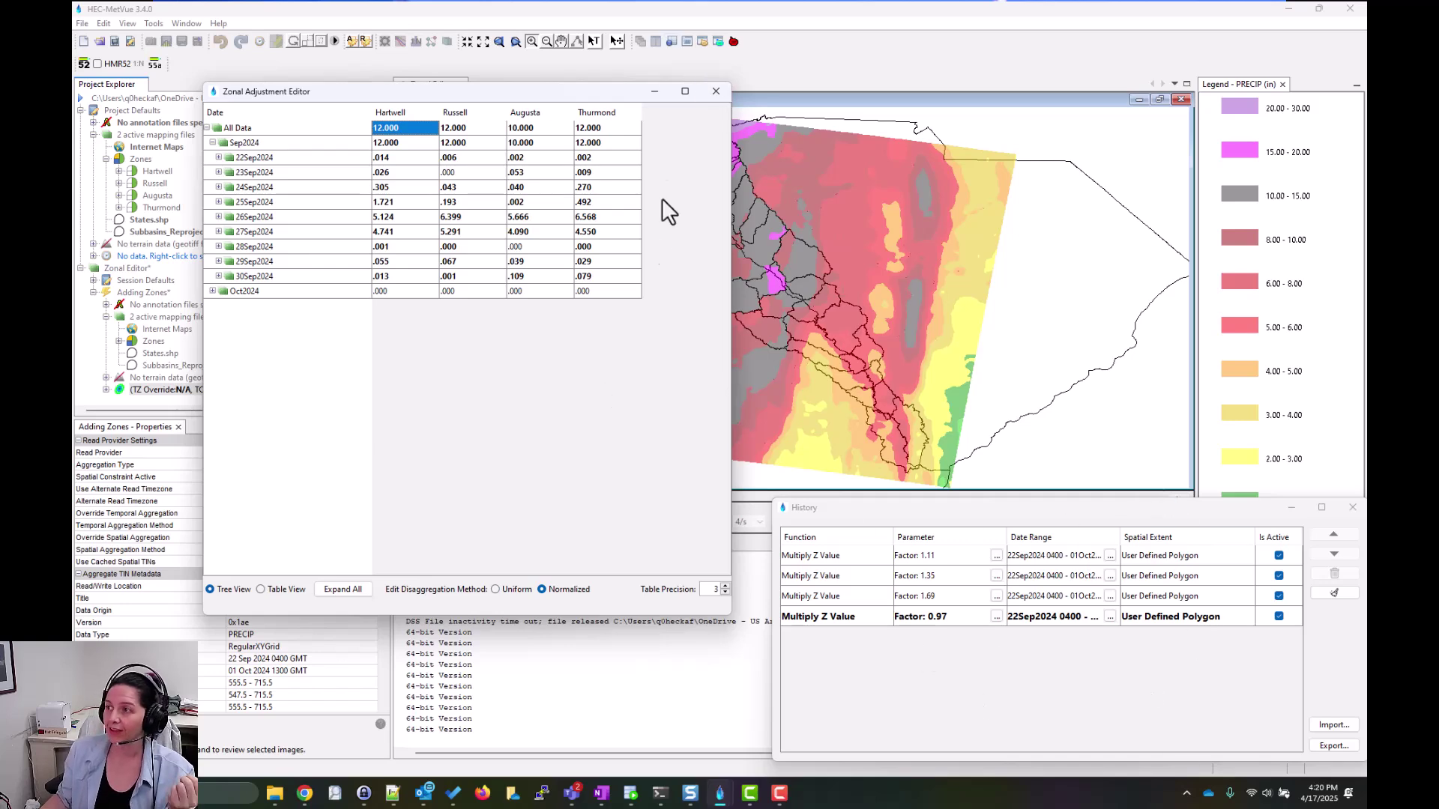
Close the Zonal Adjustment Editor and open the settings for projecting the adjusted TINs to a grid
{"action": "left_click", "coordinate": [715, 93]}
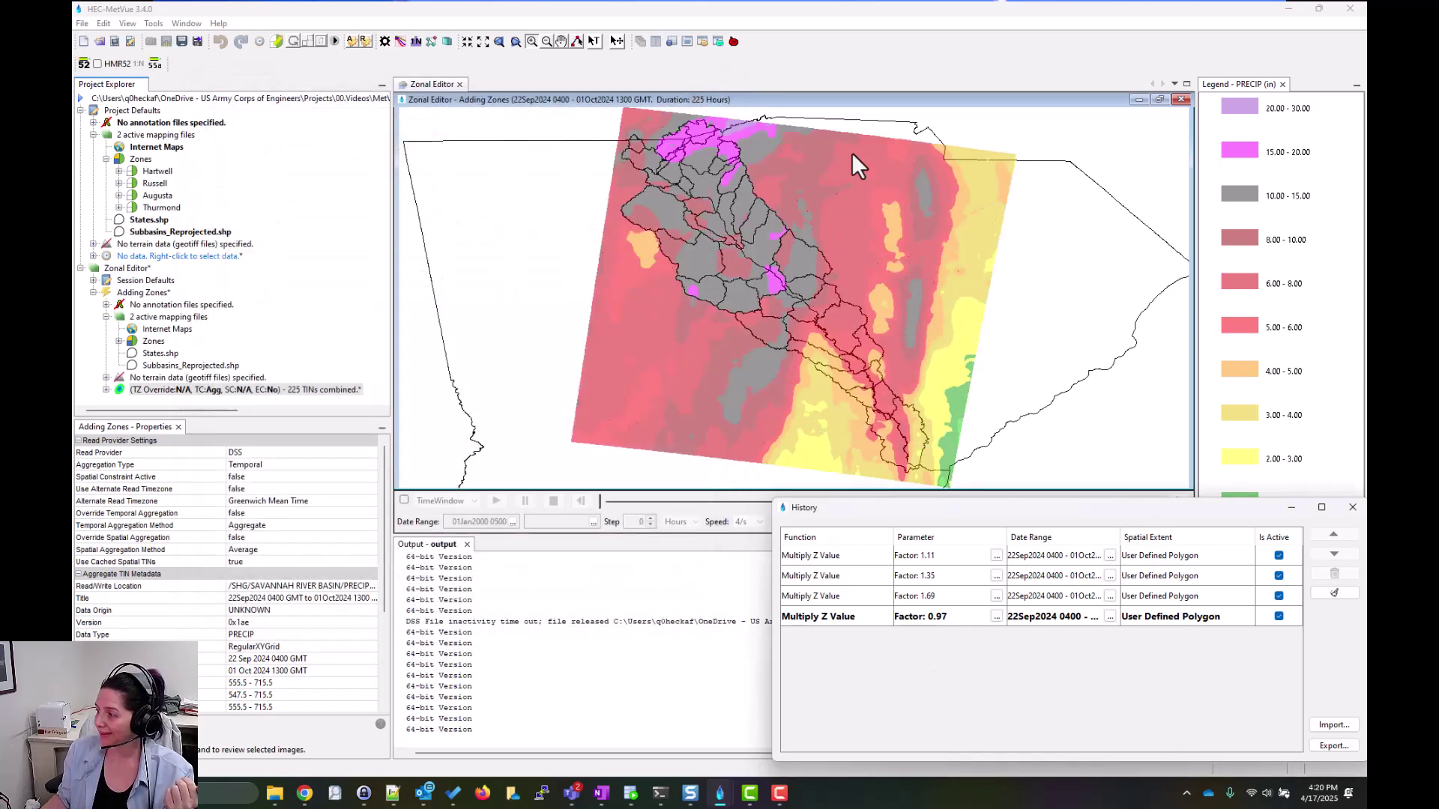
{"action": "left_click", "coordinate": [197, 38]}
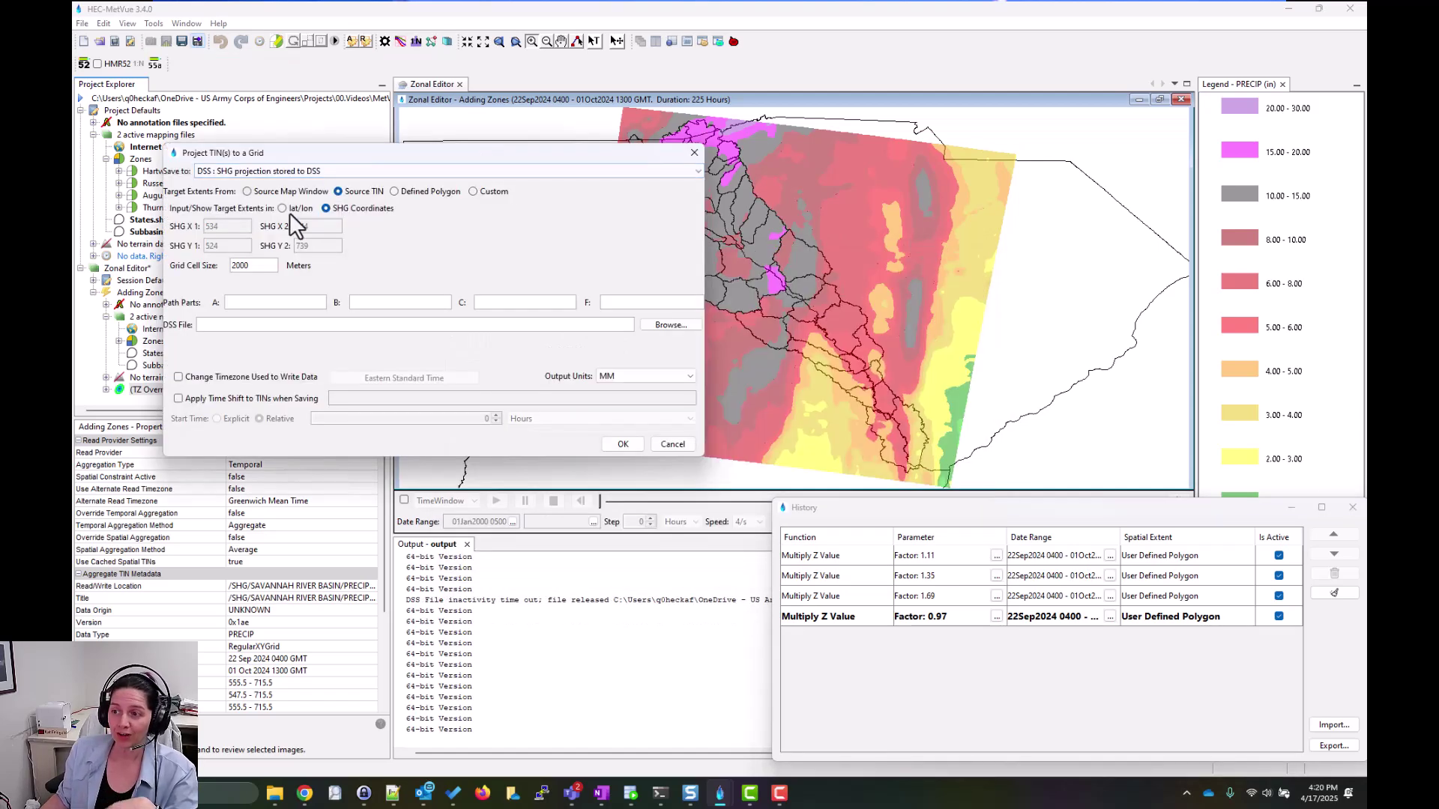